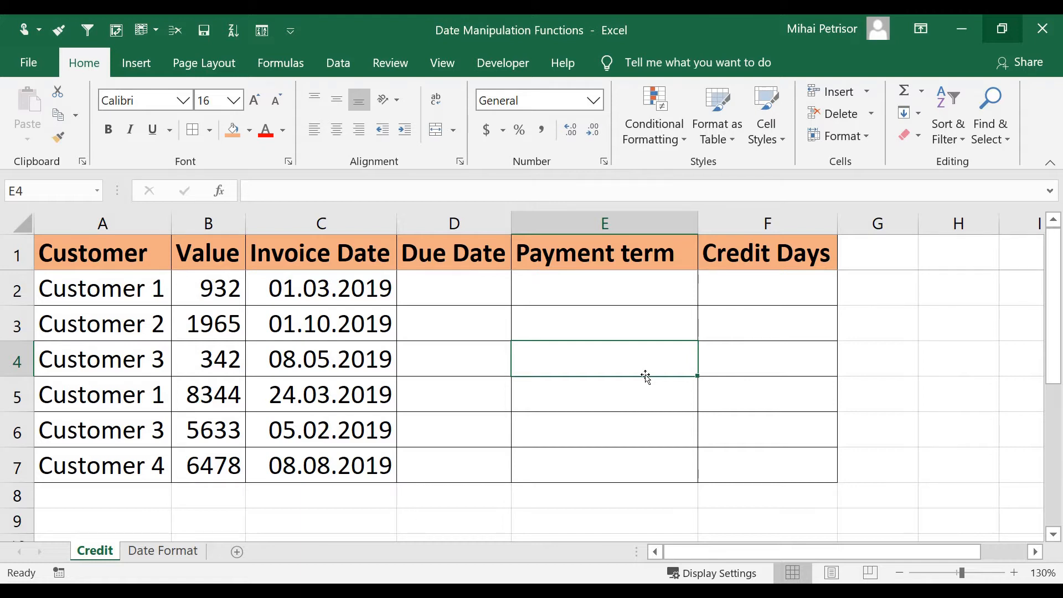
# Examine the invoice table, including its customers and the empty Due Date and Payment term columns
pyautogui.moveTo(117, 254); pyautogui.dragTo(759, 465)
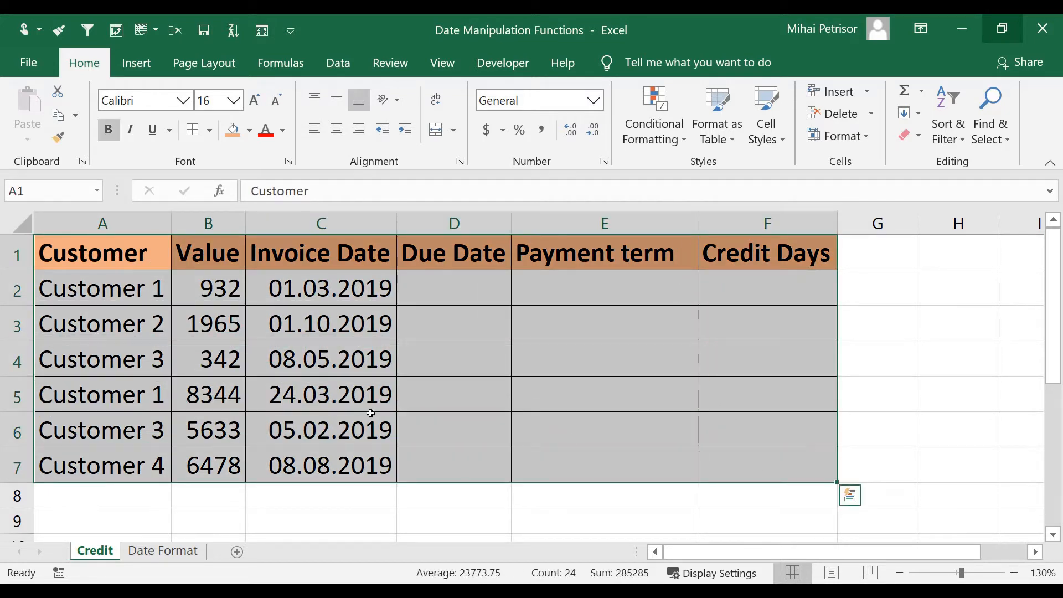
pyautogui.moveTo(150, 296); pyautogui.dragTo(131, 468)
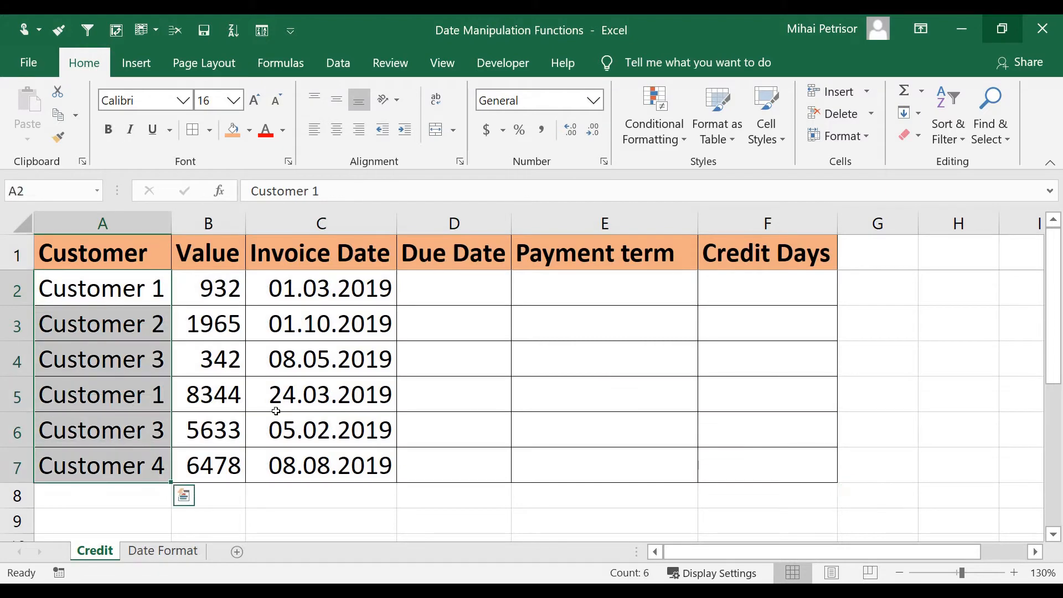
pyautogui.click(505, 287)
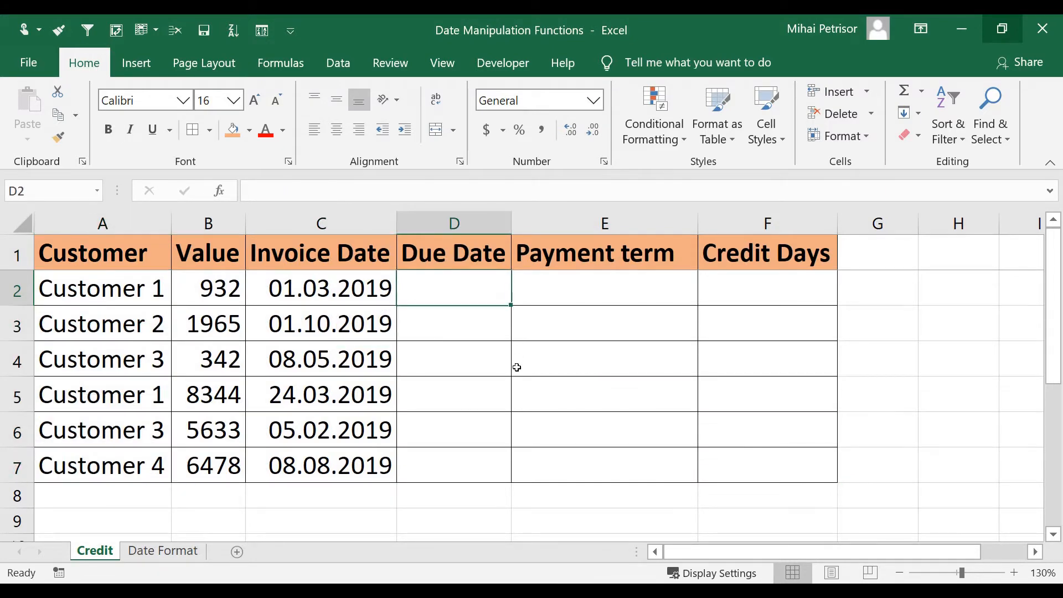
pyautogui.click(471, 226)
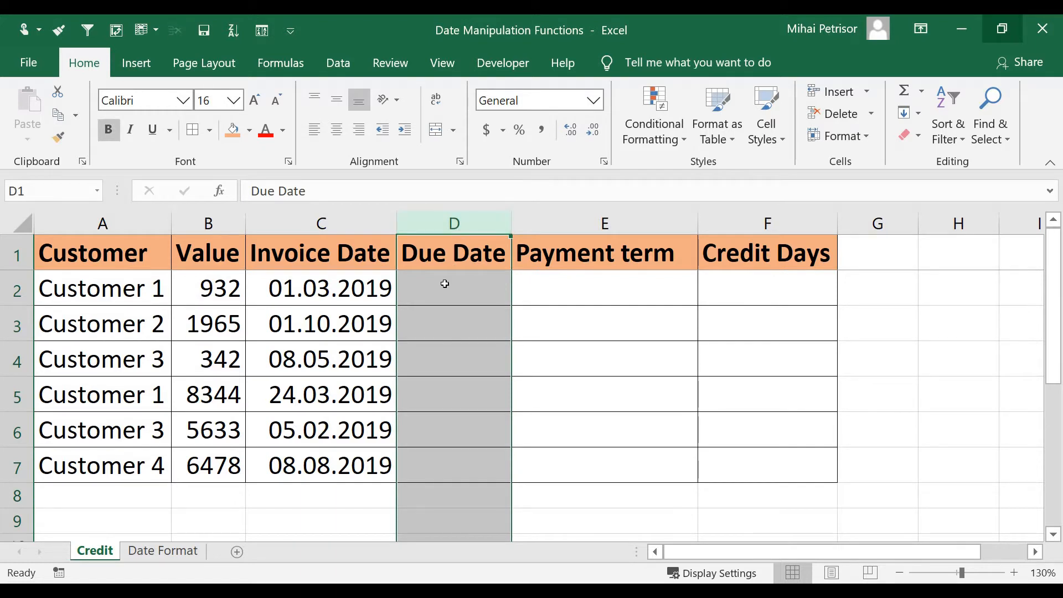
pyautogui.click(445, 284)
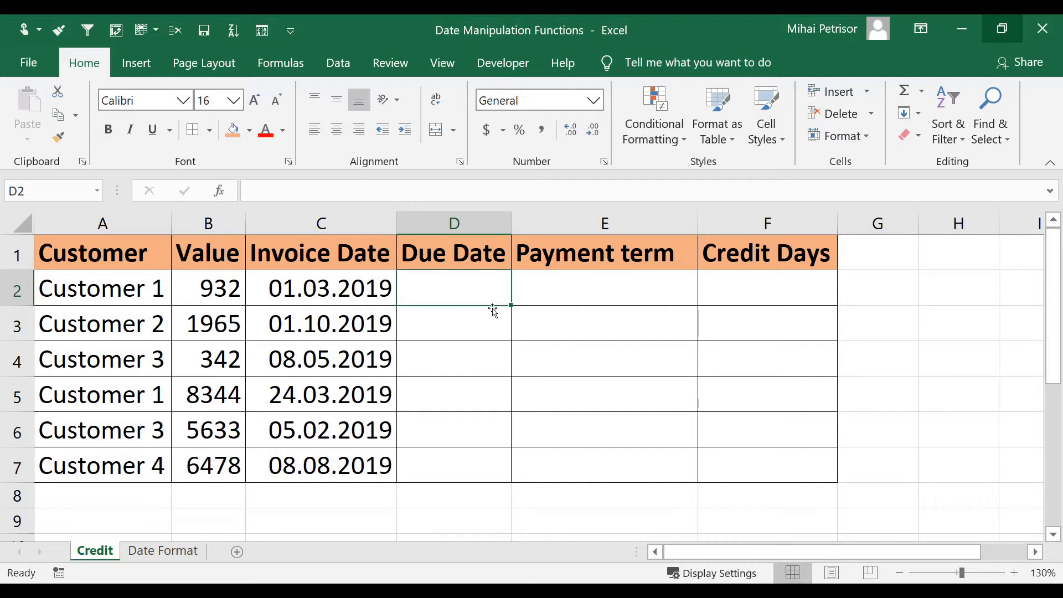
pyautogui.press('Right')
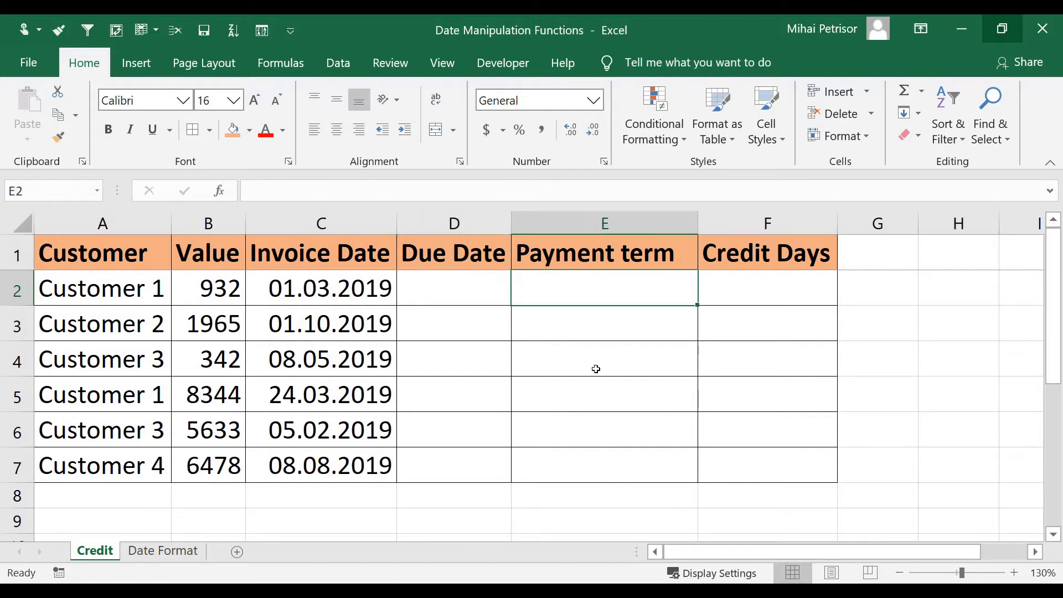
pyautogui.click(527, 346)
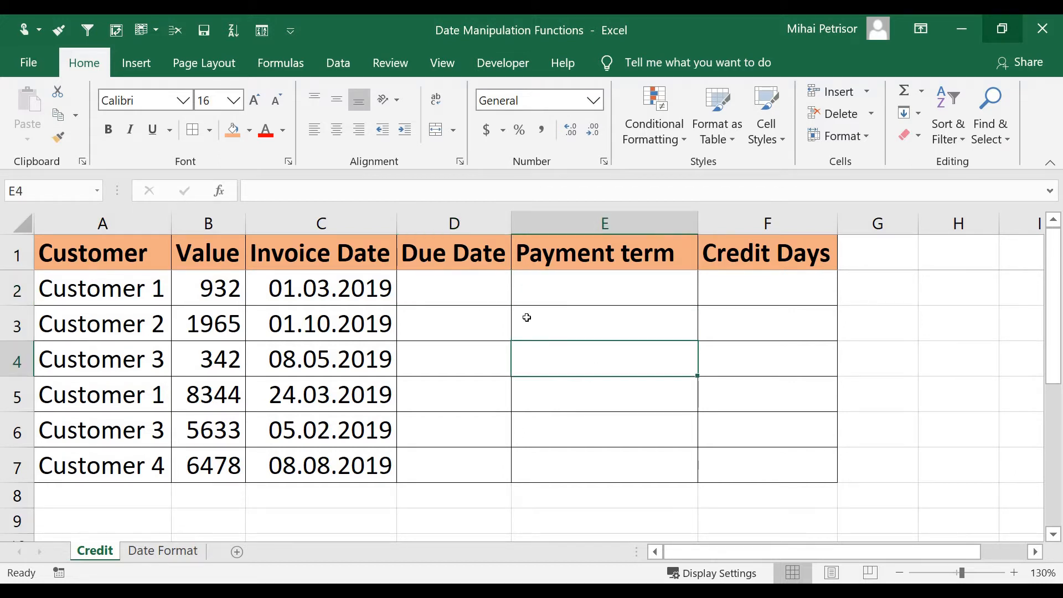
pyautogui.click(615, 287)
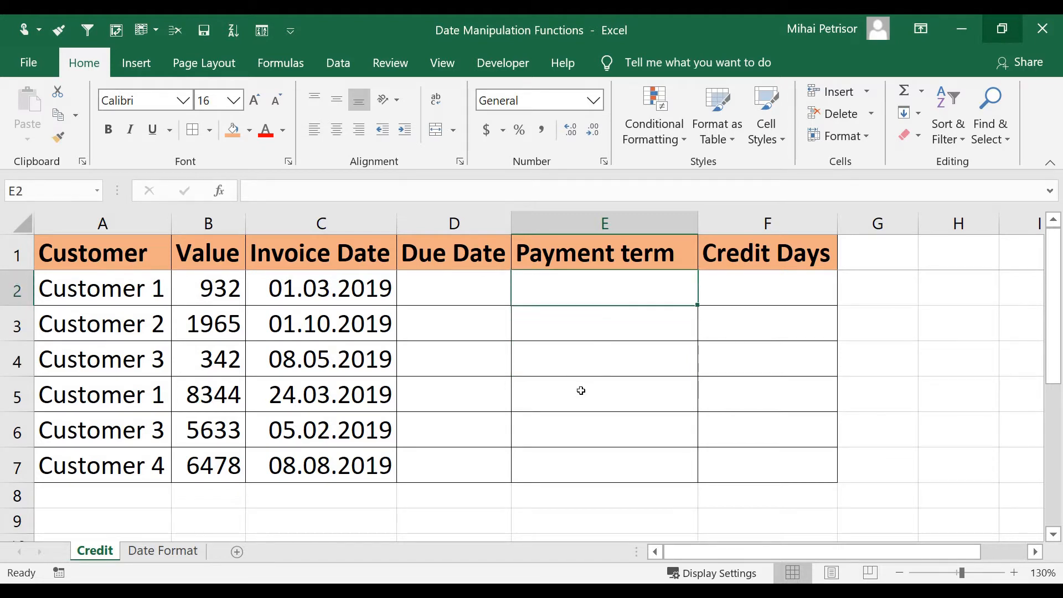
pyautogui.click(449, 294)
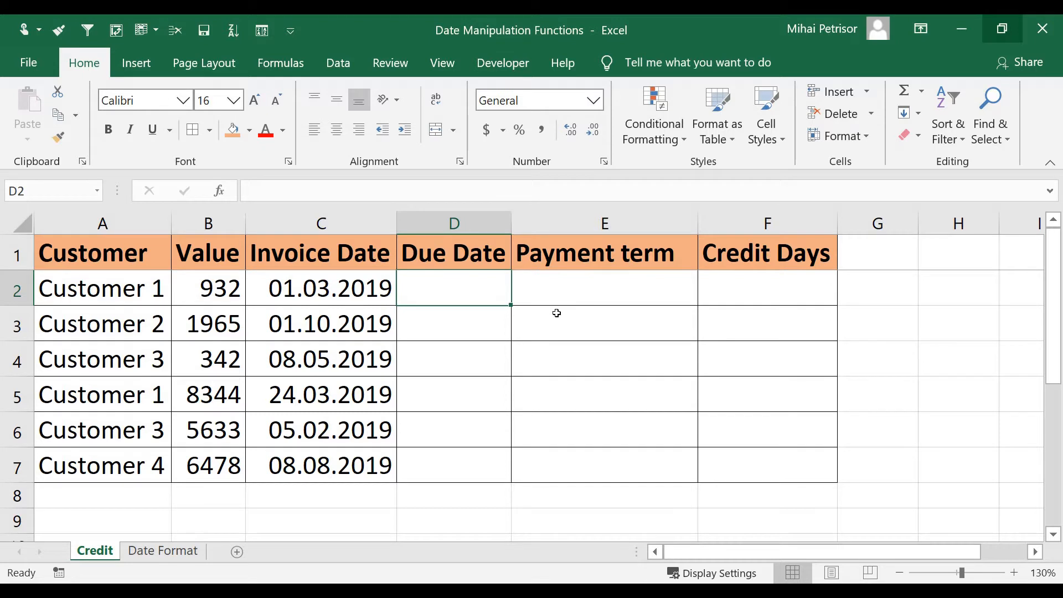
pyautogui.click(555, 289)
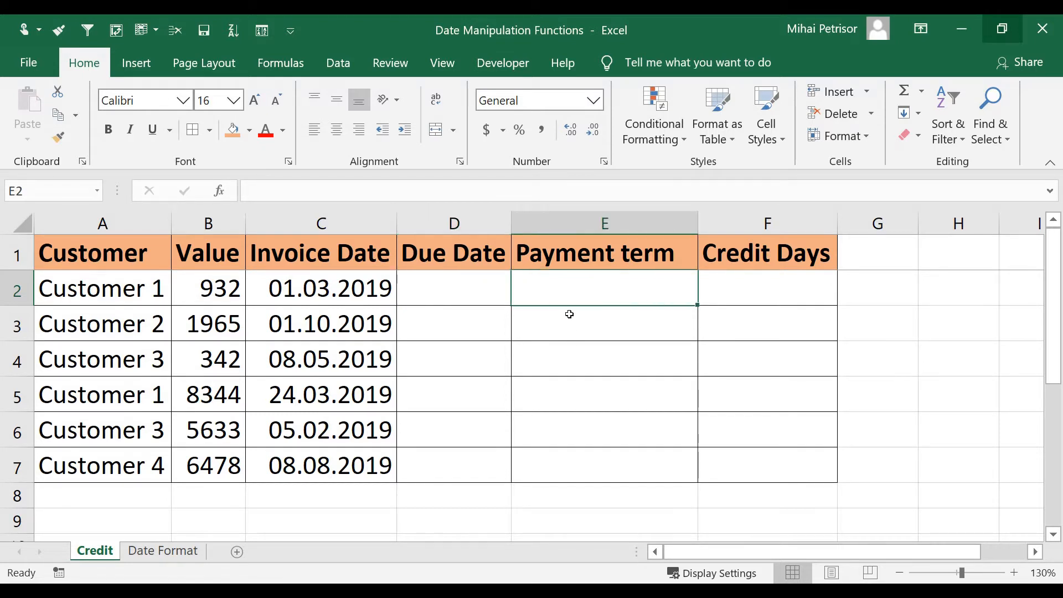
pyautogui.click(593, 334)
pyautogui.click(603, 285)
# Enter a payment term of 30 for Customer 1 in E2 and copy it to Customer 1's other invoice in E5
pyautogui.click(94, 297)
pyautogui.click(116, 382)
pyautogui.click(611, 278)
pyautogui.write('30')
pyautogui.press('Return')
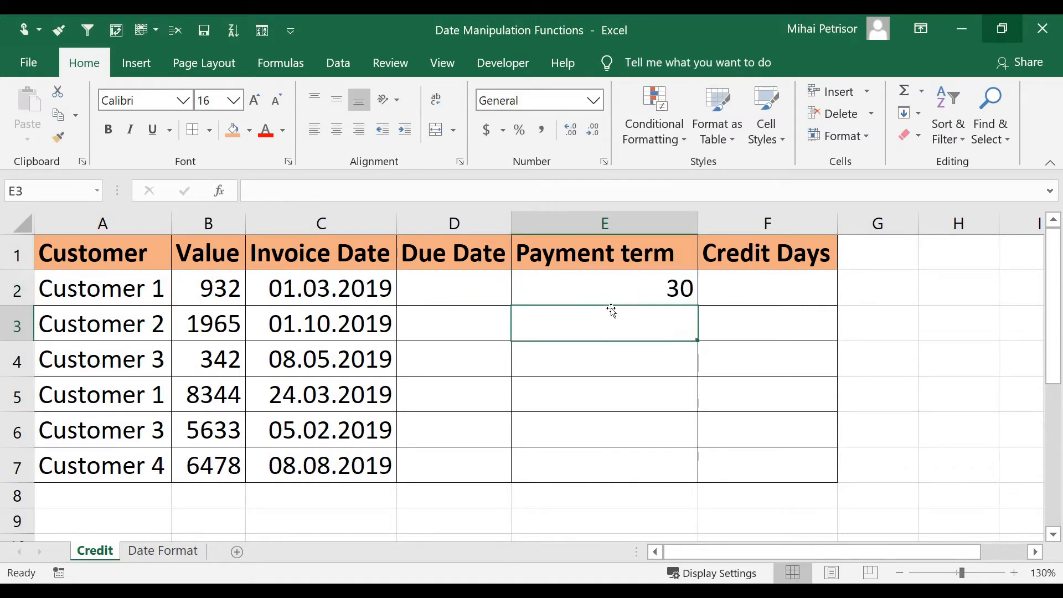
pyautogui.click(635, 288)
pyautogui.hotkey('ctrl', 'c')
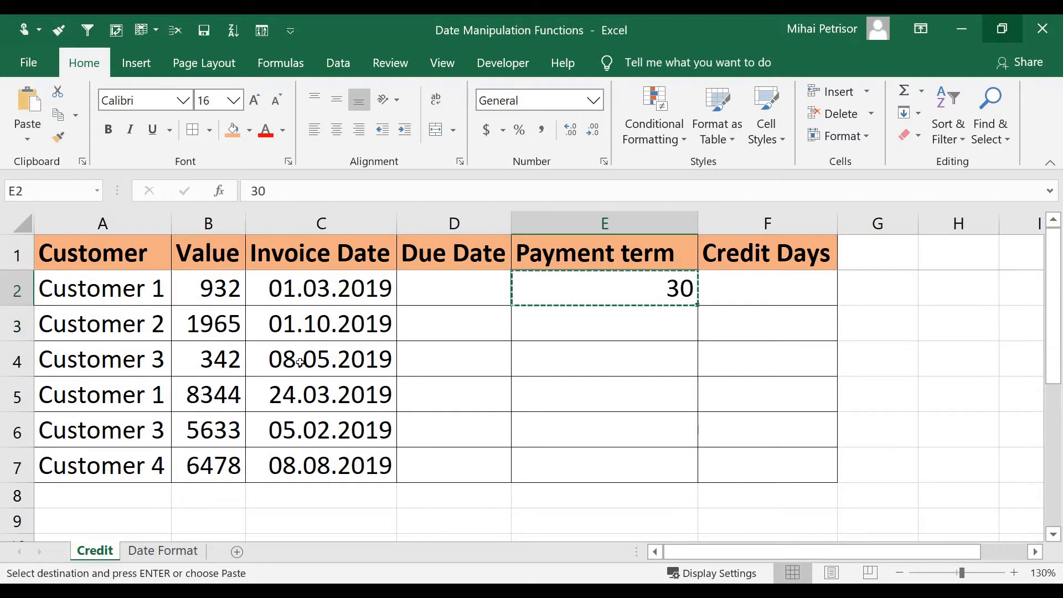
pyautogui.click(622, 395)
pyautogui.hotkey('ctrl', 'v')
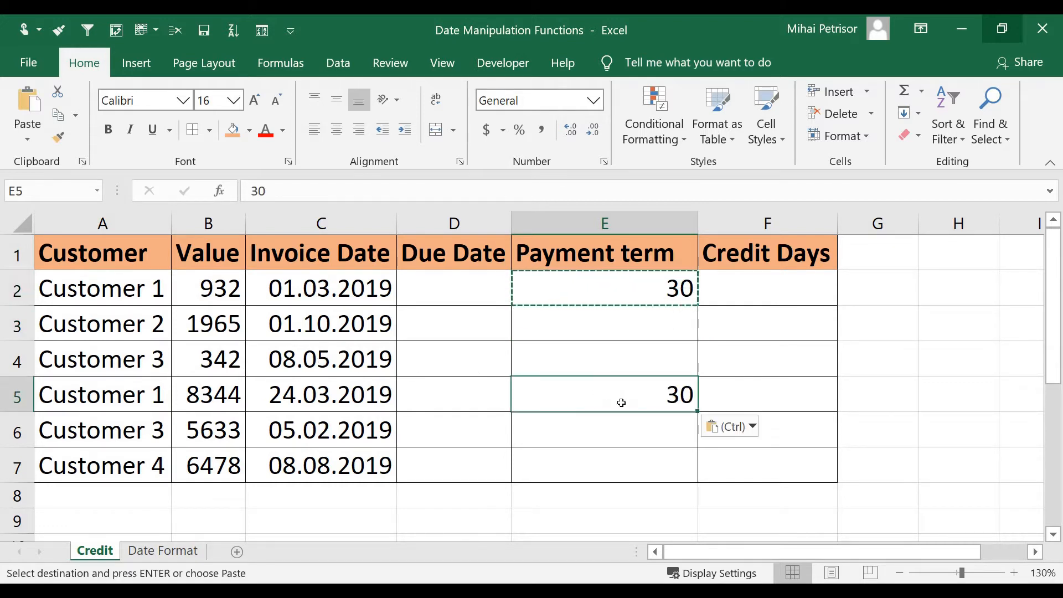
# Enter payment terms of 45 for Customer 2 in E3 and 60 for Customer 3 in E4
pyautogui.click(607, 322)
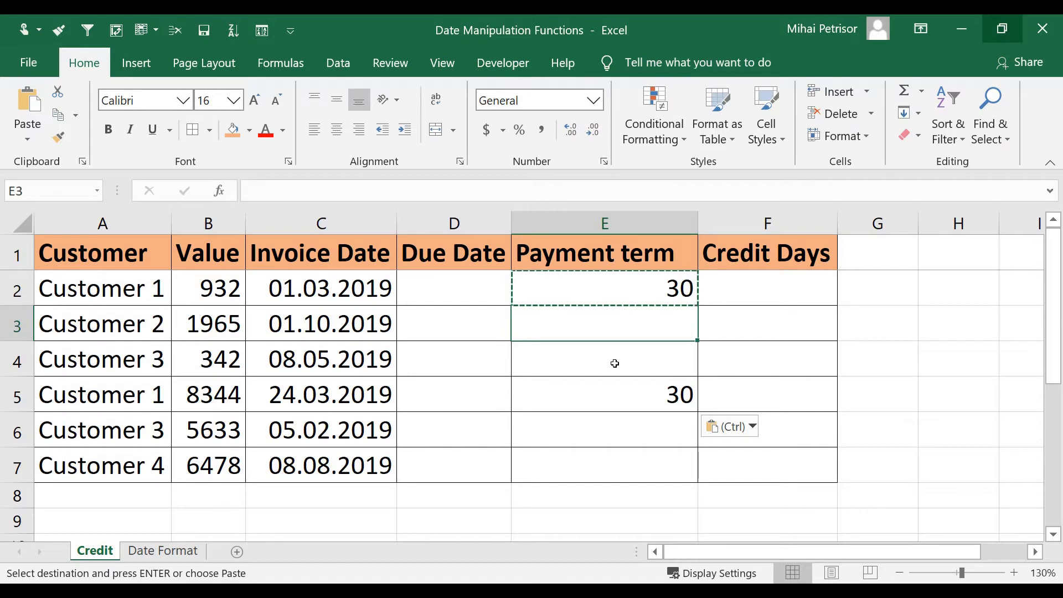
pyautogui.write('45')
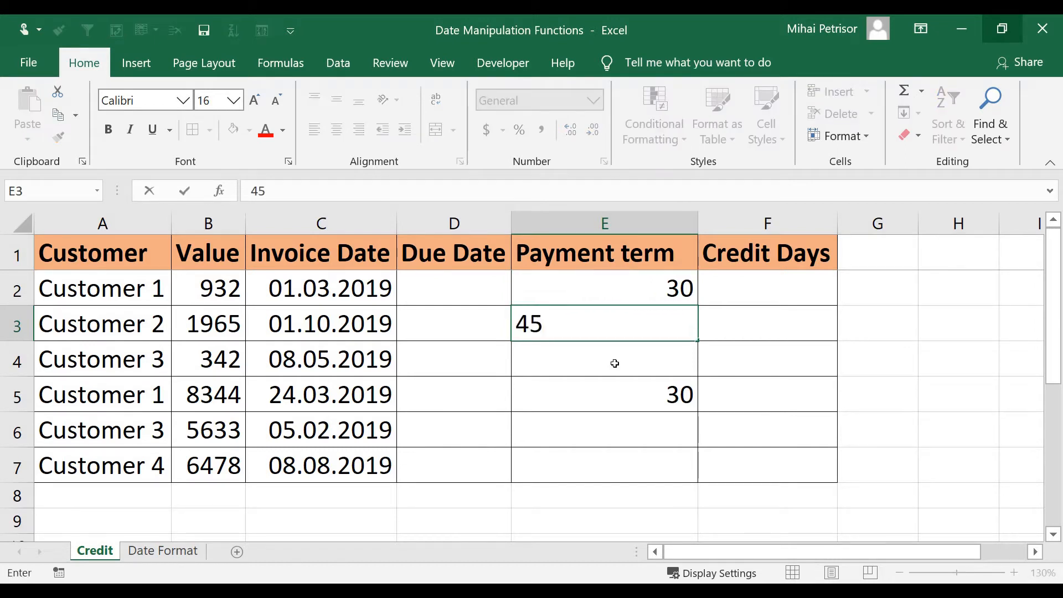
pyautogui.click(615, 409)
pyautogui.click(626, 362)
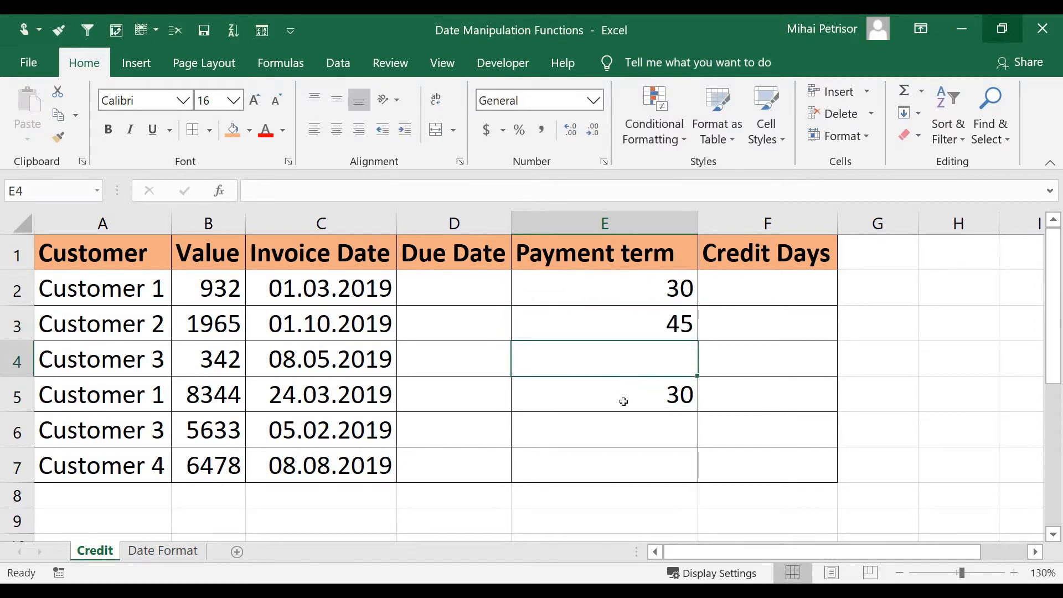
pyautogui.write('60')
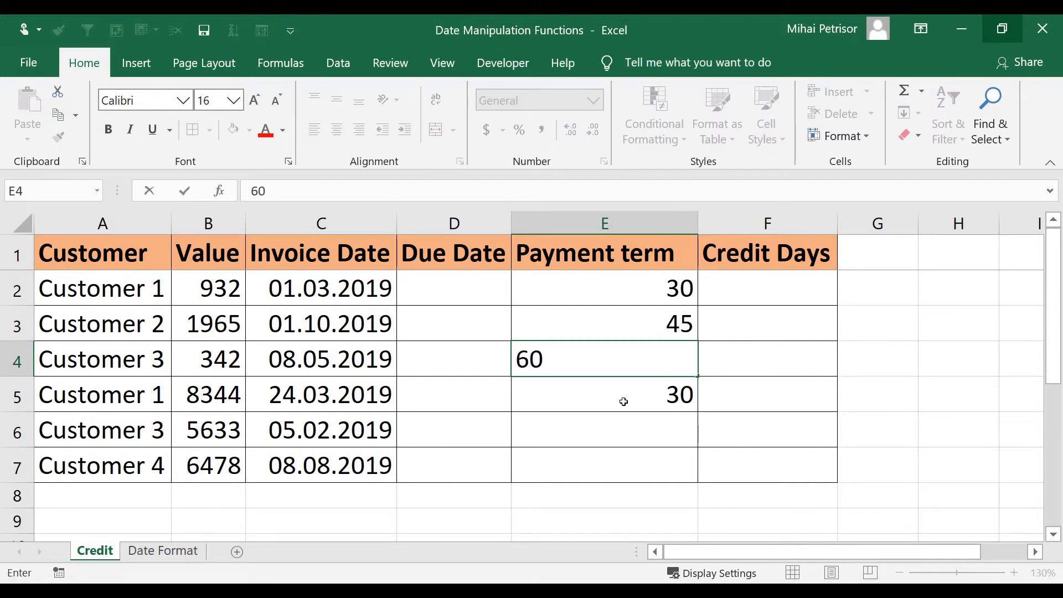
pyautogui.click(624, 401)
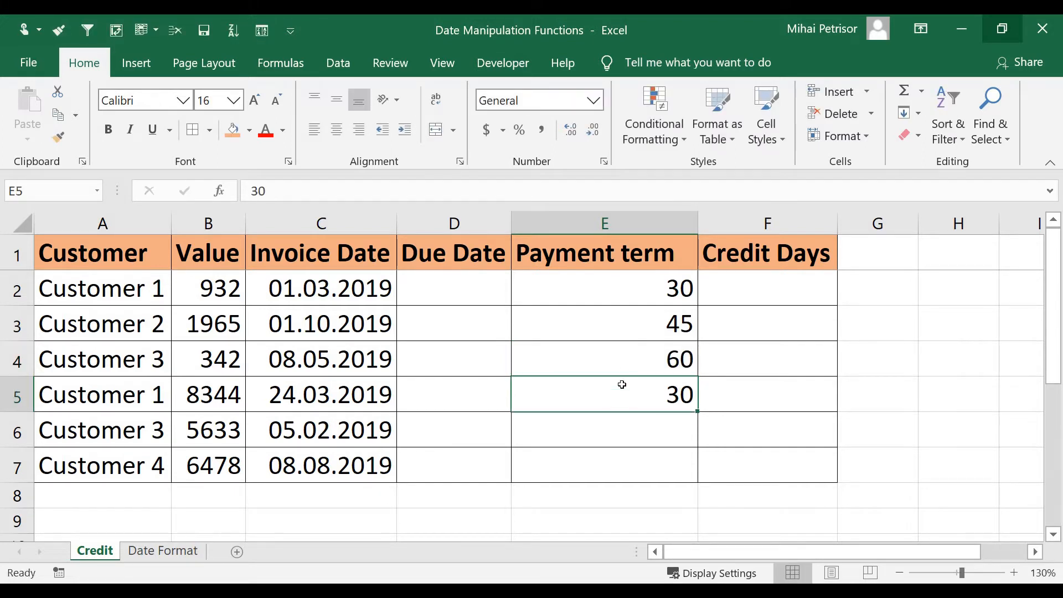
# Copy Customer 3's payment term from E4 to E6 and enter 90 for Customer 4 in E7
pyautogui.click(624, 363)
pyautogui.hotkey('ctrl', 'c')
pyautogui.click(620, 443)
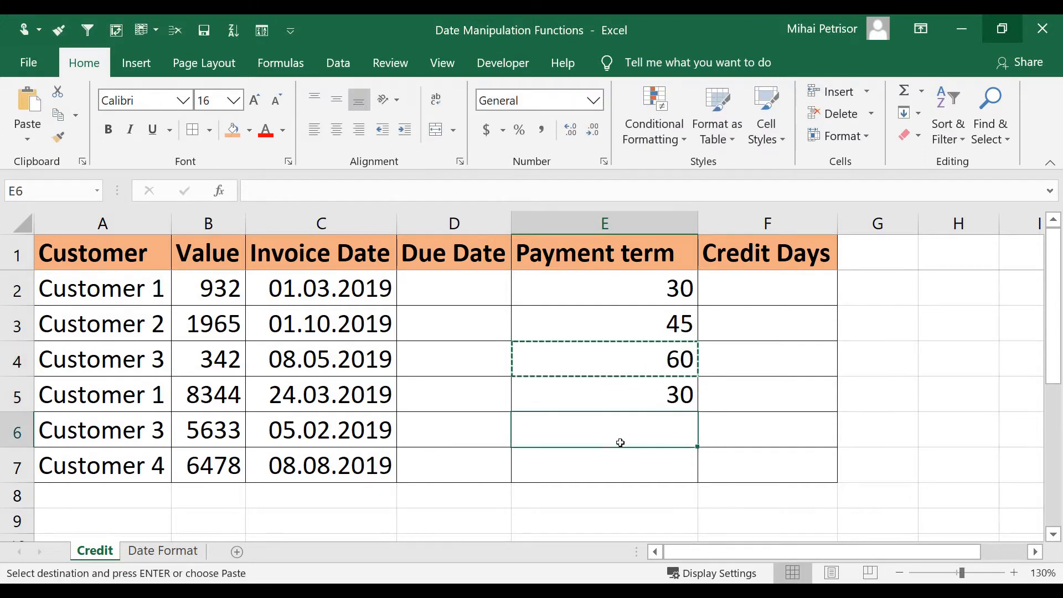
pyautogui.hotkey('ctrl', 'v')
pyautogui.click(620, 472)
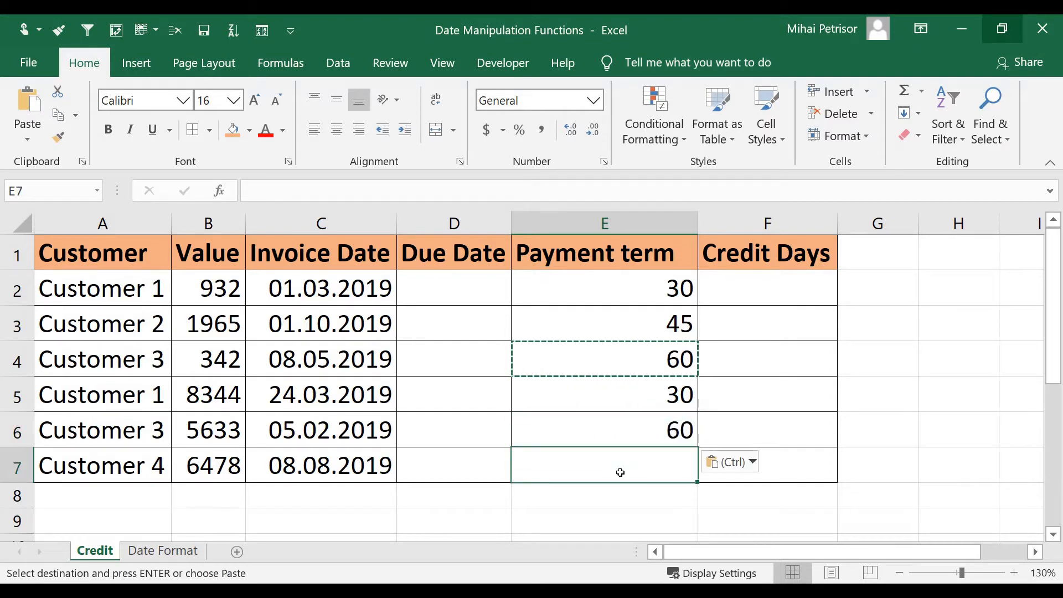
pyautogui.press('Escape')
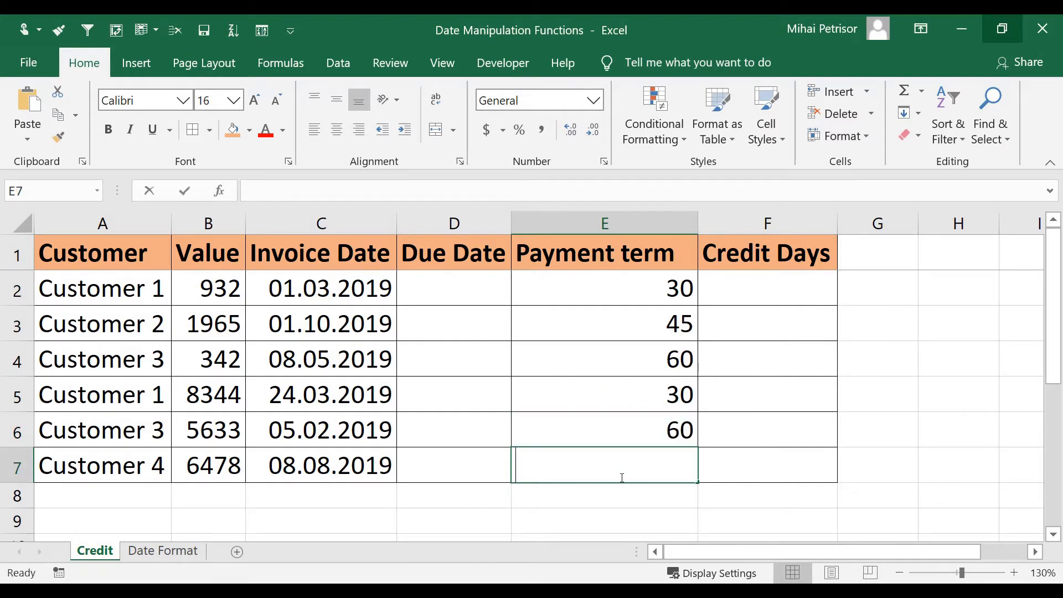
pyautogui.write('90')
pyautogui.click(762, 358)
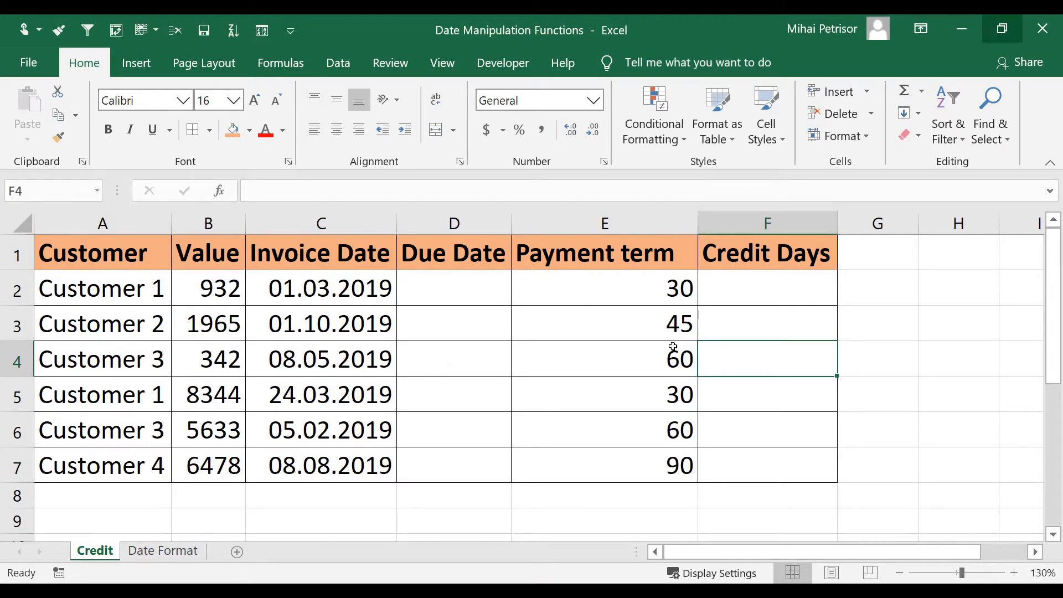
# Review the payment terms against their customers and compare the first invoice's date, due date cell and payment term
pyautogui.click(109, 472)
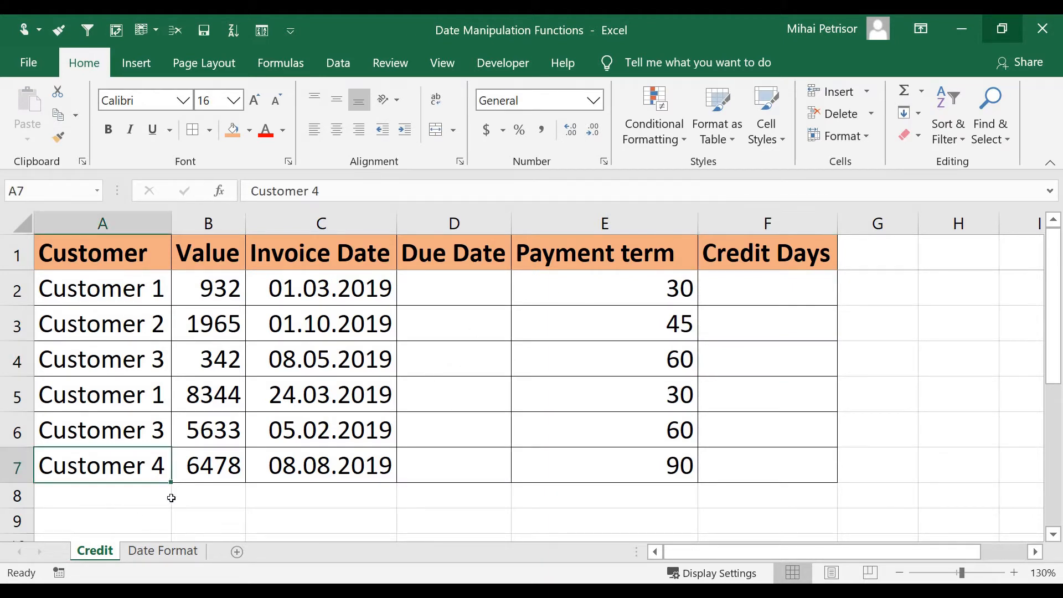
pyautogui.click(621, 416)
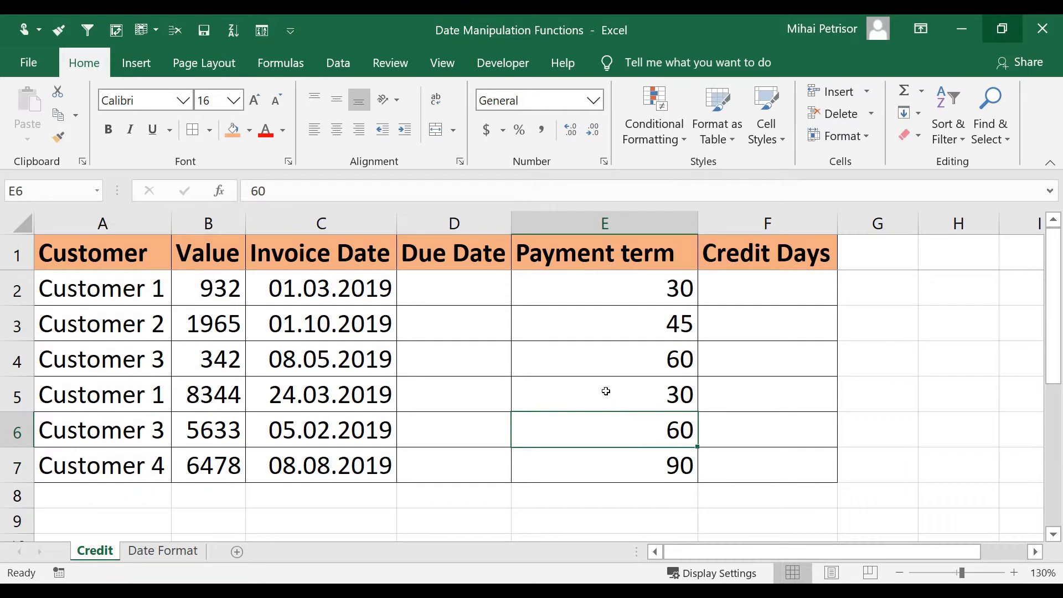
pyautogui.click(611, 325)
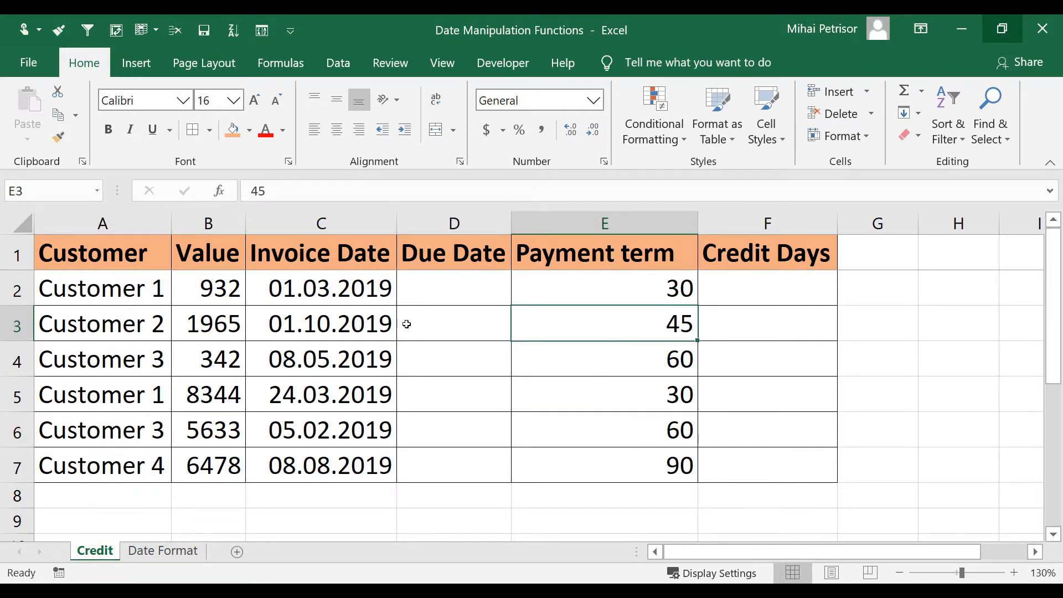
pyautogui.click(56, 321)
pyautogui.click(687, 409)
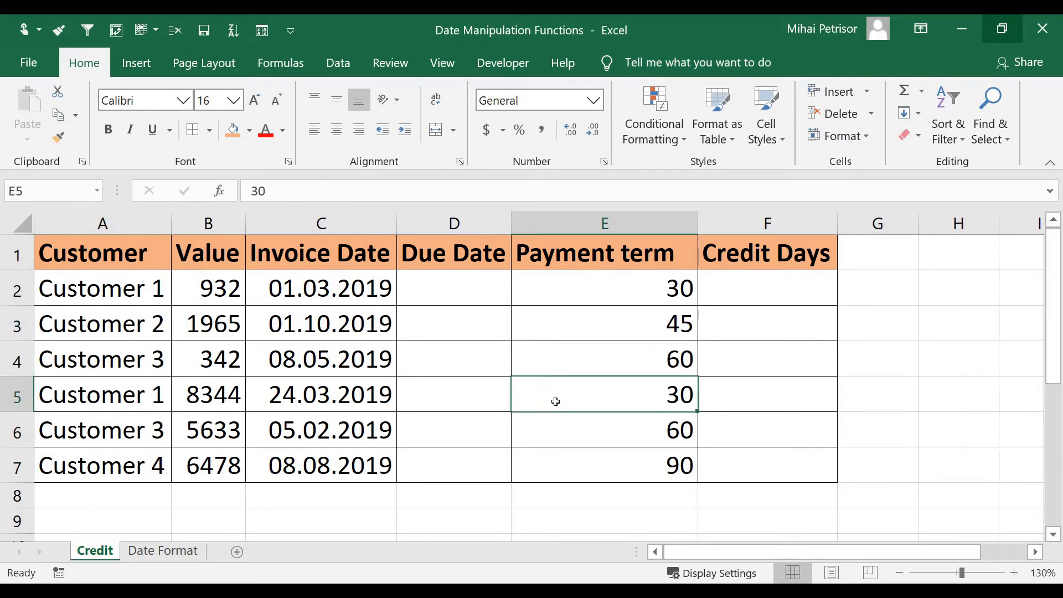
pyautogui.click(43, 294)
pyautogui.click(627, 294)
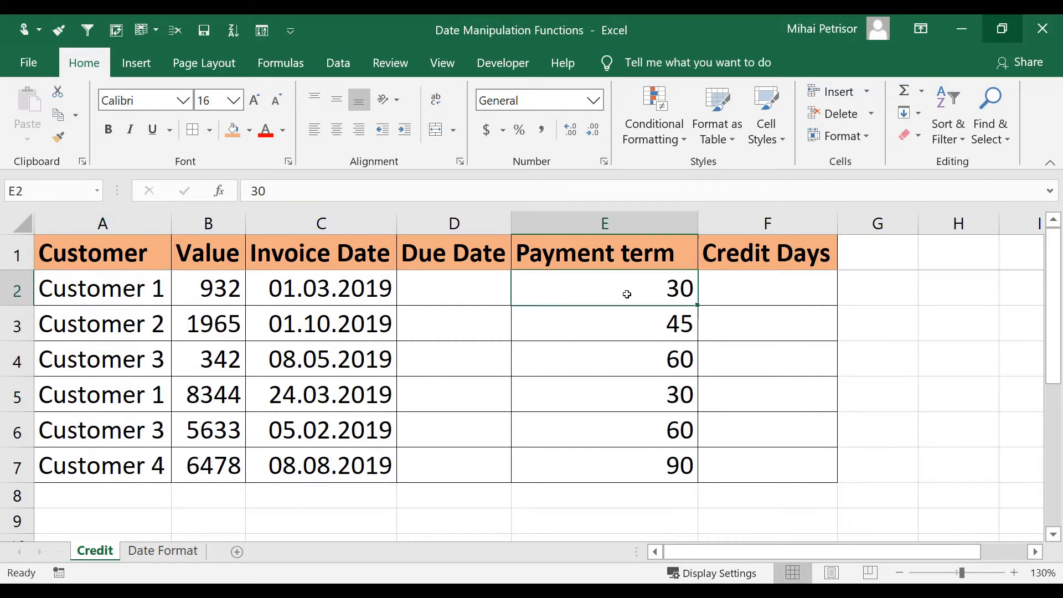
pyautogui.click(373, 296)
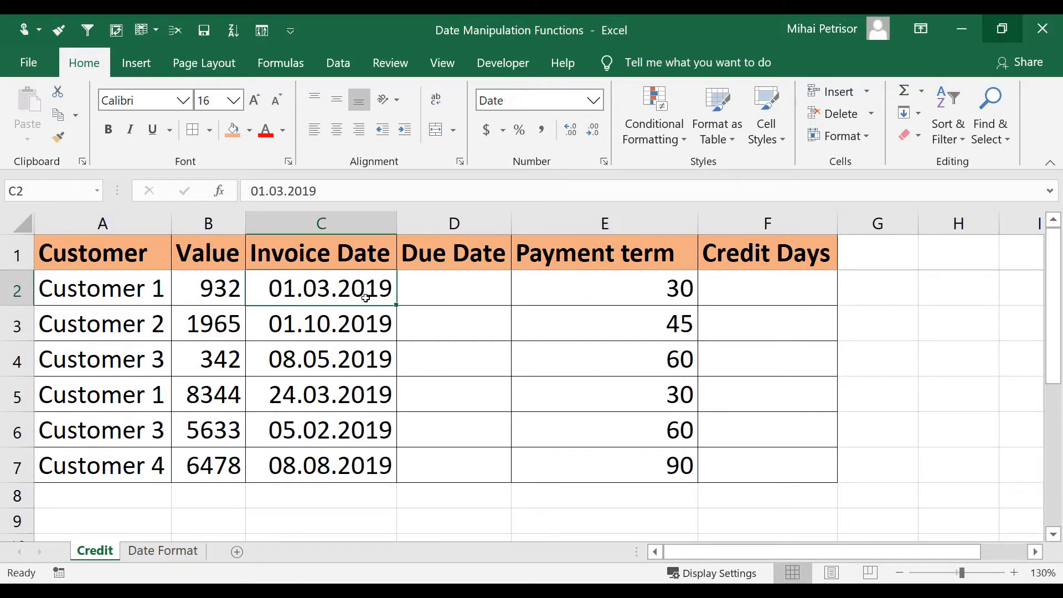
pyautogui.click(469, 294)
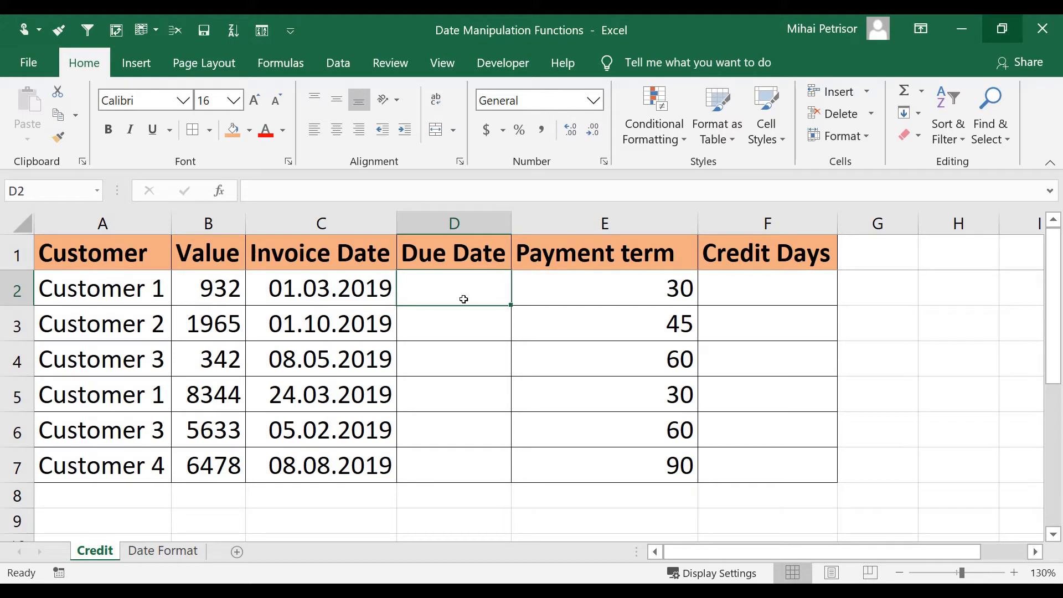
pyautogui.click(324, 298)
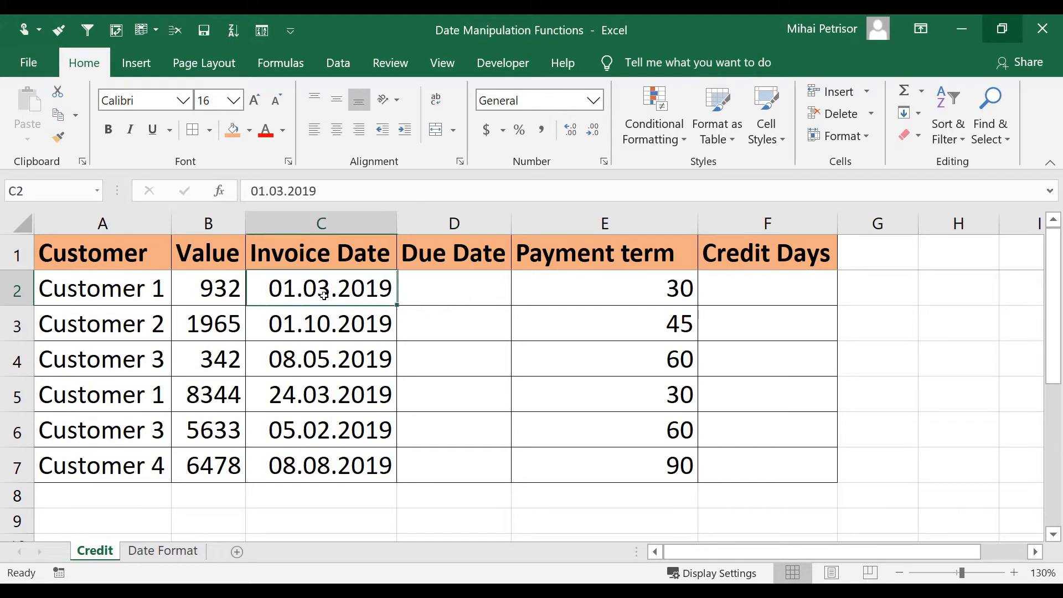
pyautogui.click(645, 304)
pyautogui.click(308, 291)
# Calculate the first invoice's due date in D2 with the formula =C2+E2
pyautogui.click(466, 296)
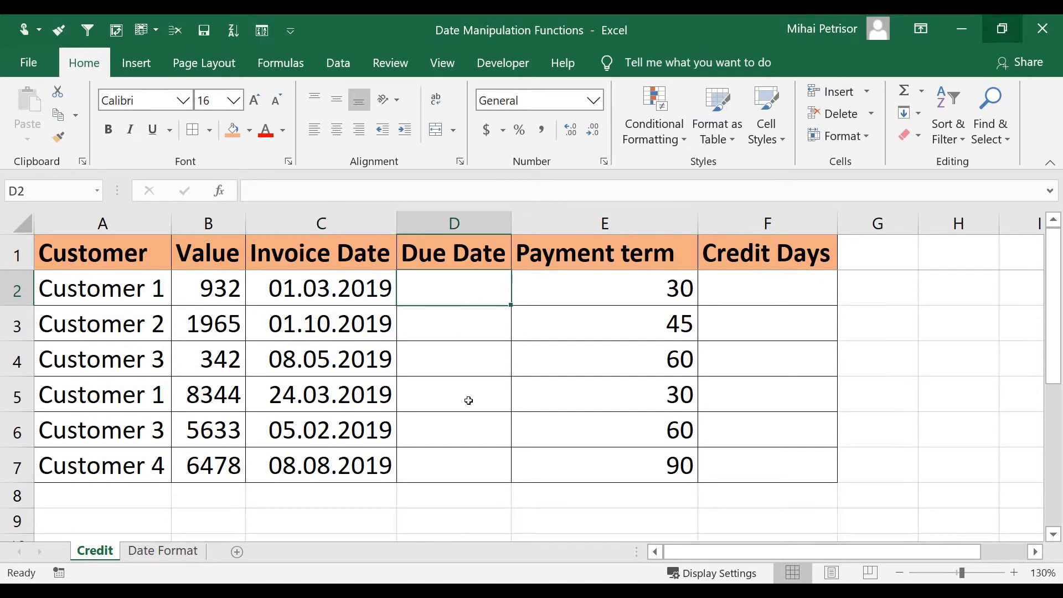
pyautogui.write('=')
pyautogui.click(344, 294)
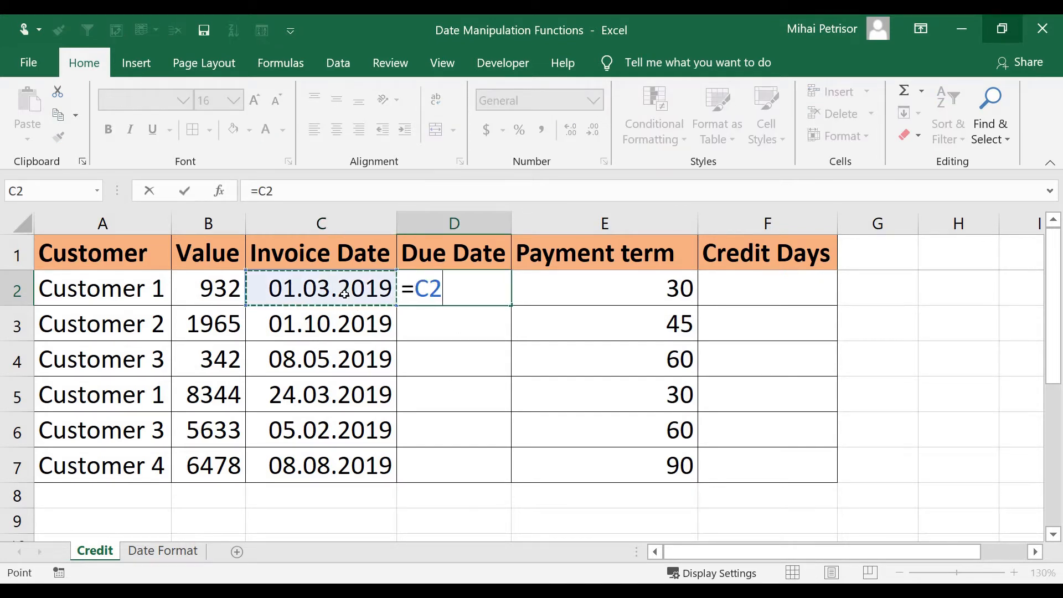
pyautogui.write('+')
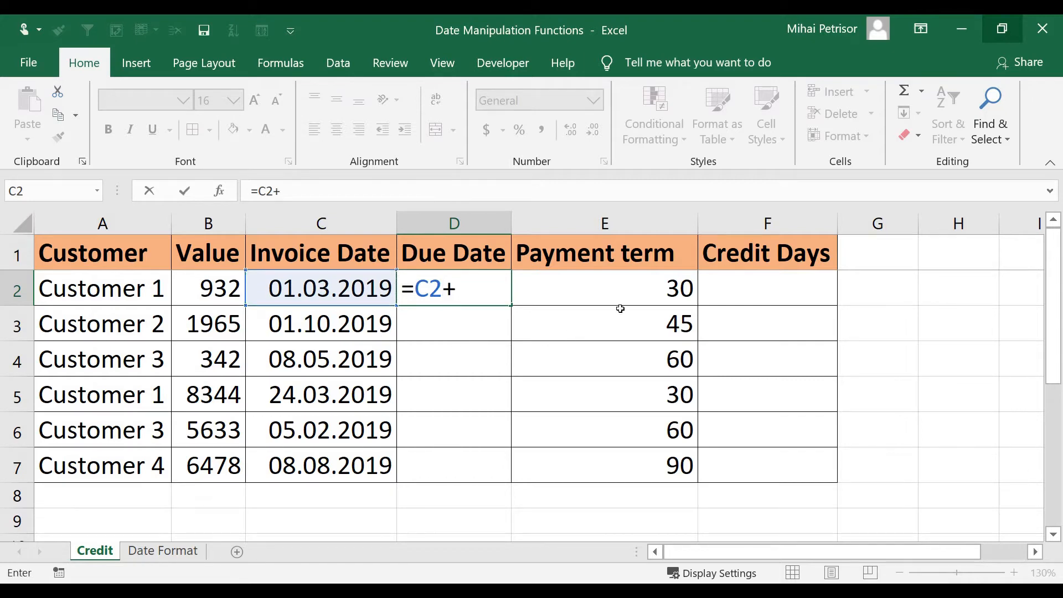
pyautogui.click(637, 290)
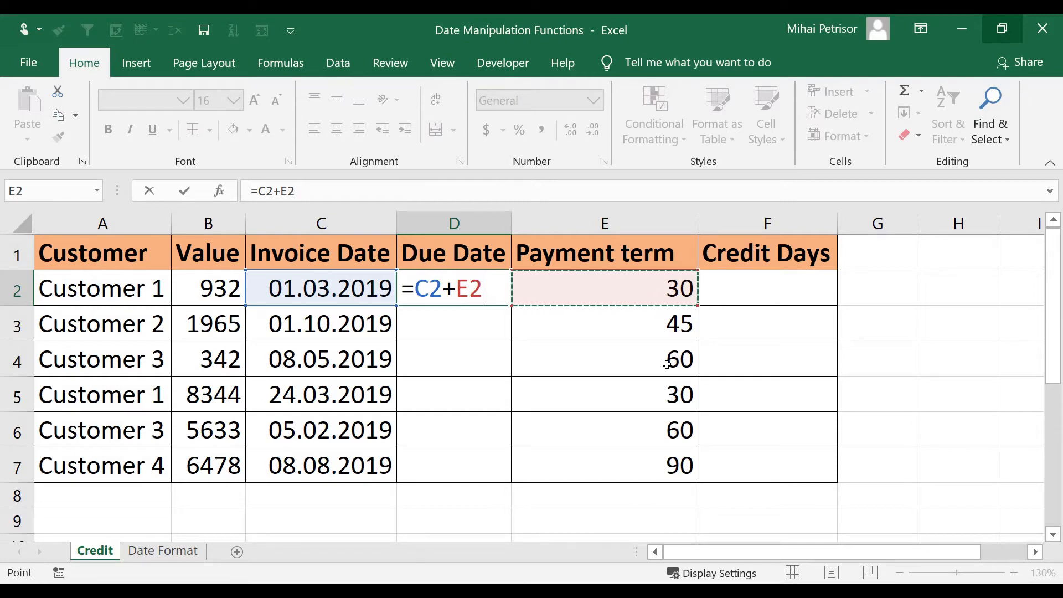
pyautogui.press('Return')
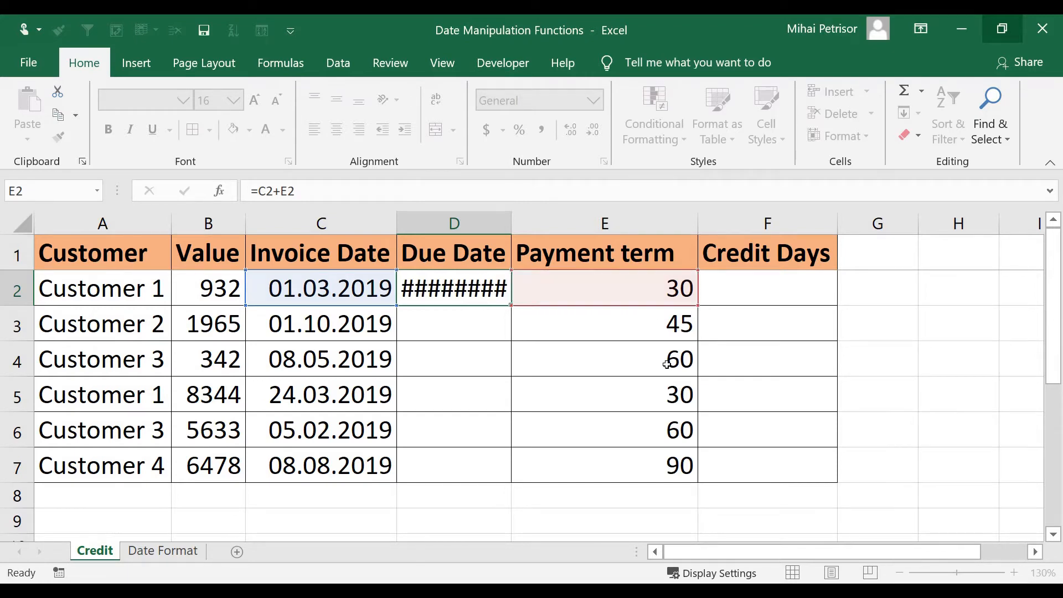
# Fill the due date formula from D2 down through D7 for the remaining invoices
pyautogui.click(474, 286)
pyautogui.moveTo(532, 305); pyautogui.dragTo(533, 481)
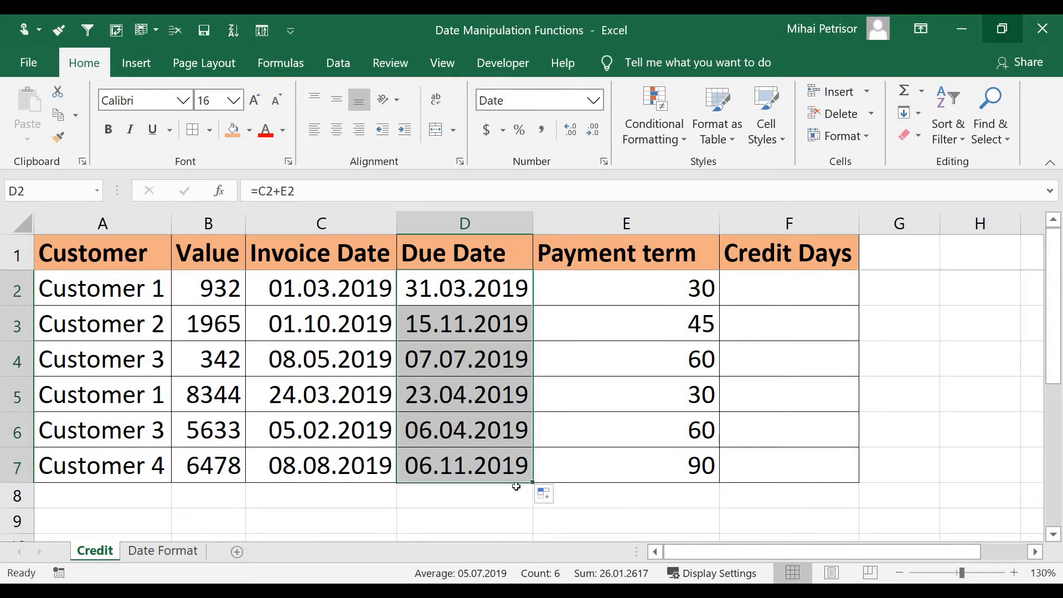
# Review the invoice dates in column C and the payment terms in column E that feed the due date calculation
pyautogui.click(355, 294)
pyautogui.click(357, 339)
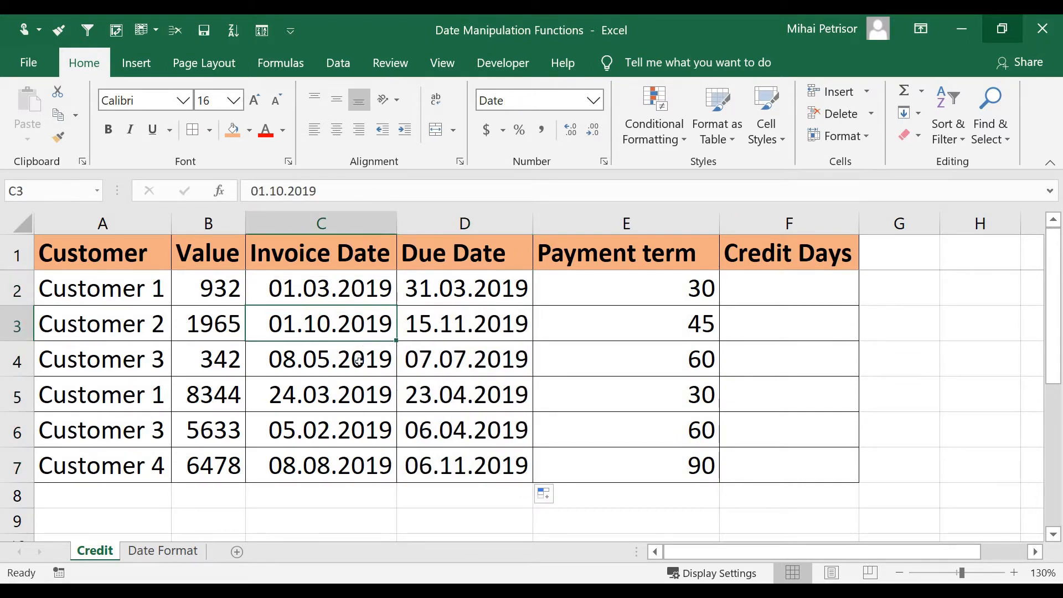
pyautogui.click(358, 361)
pyautogui.click(357, 278)
pyautogui.click(635, 296)
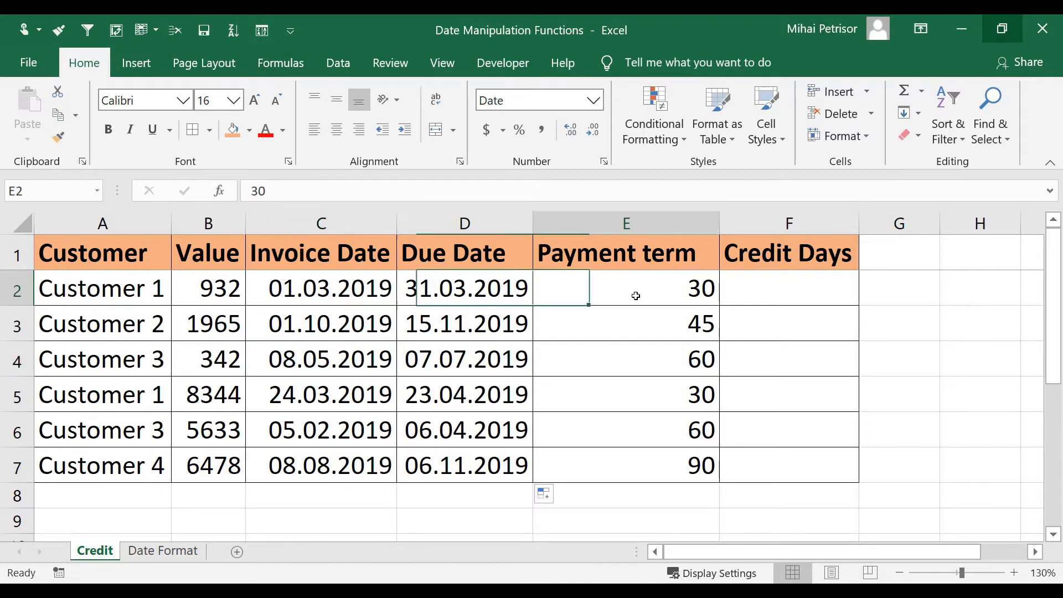
pyautogui.click(636, 332)
pyautogui.click(635, 359)
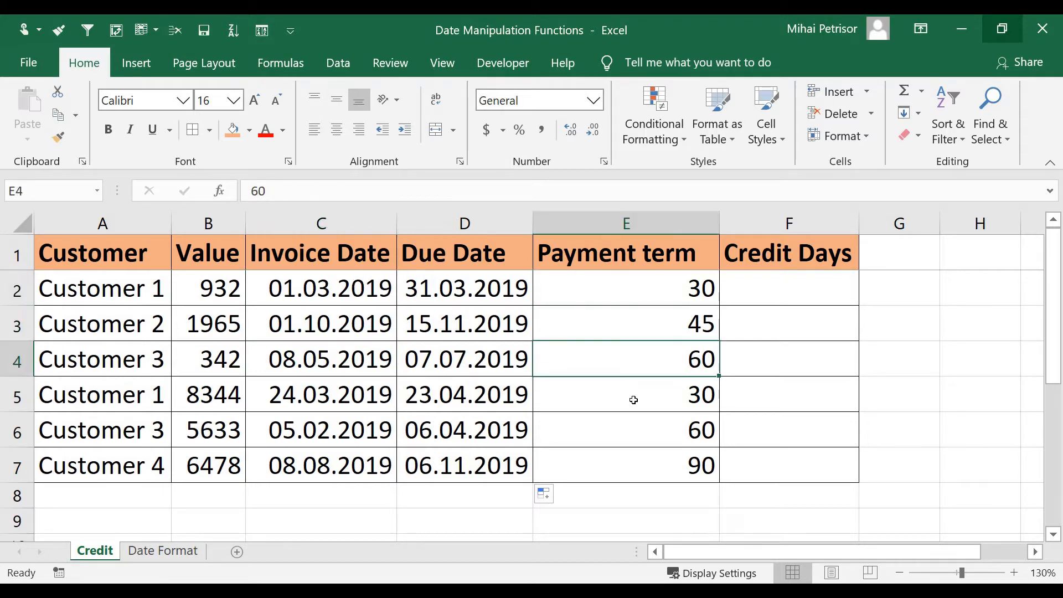
pyautogui.click(633, 400)
pyautogui.click(626, 437)
pyautogui.click(628, 464)
# Check the due date formulas in D2 and D3 and compare the first invoice's due date with its invoice date
pyautogui.click(468, 291)
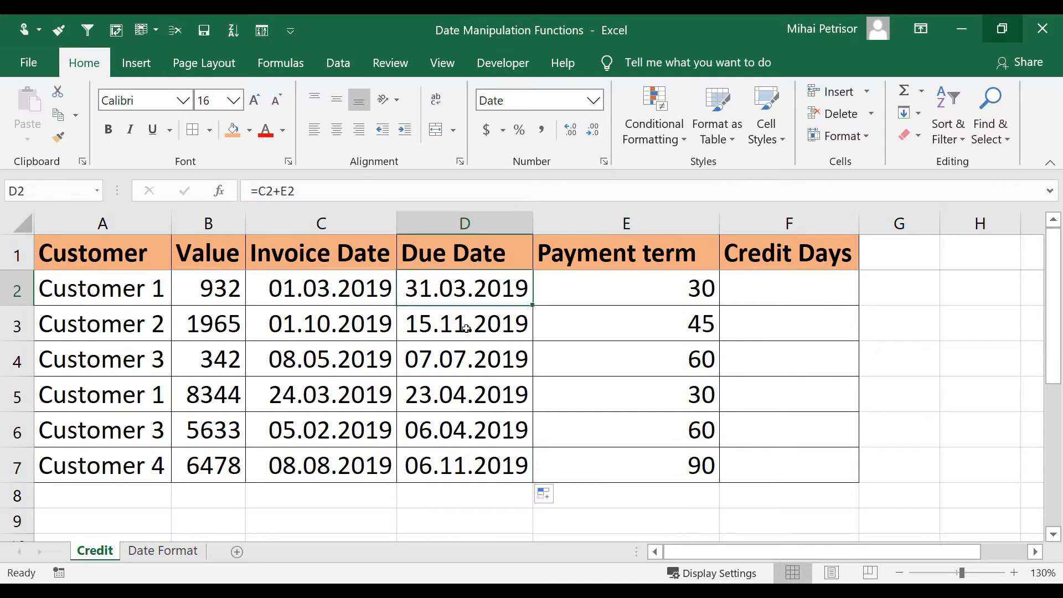
pyautogui.click(466, 328)
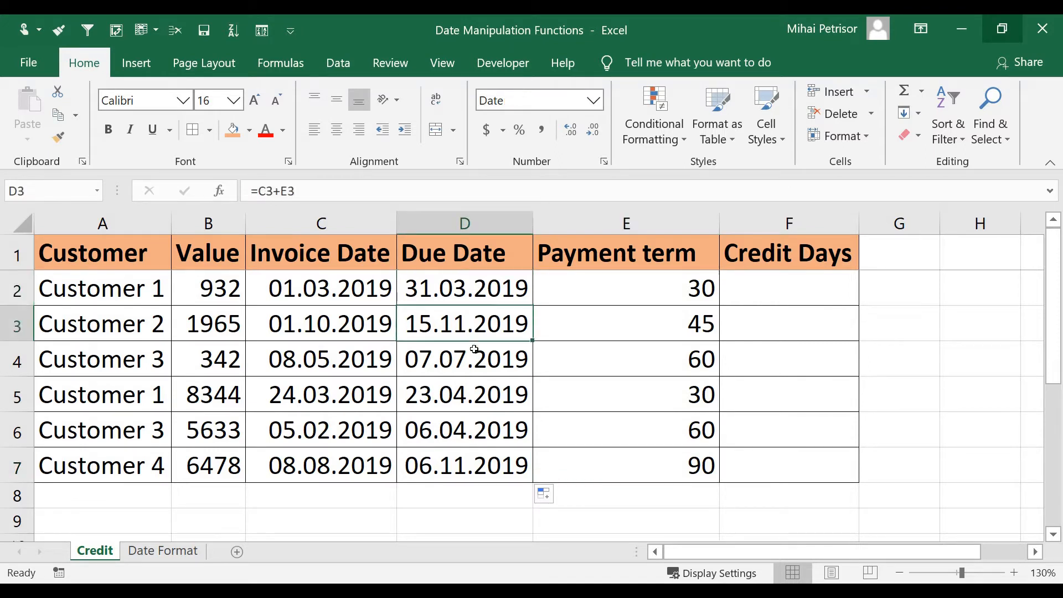
pyautogui.click(455, 291)
pyautogui.click(369, 293)
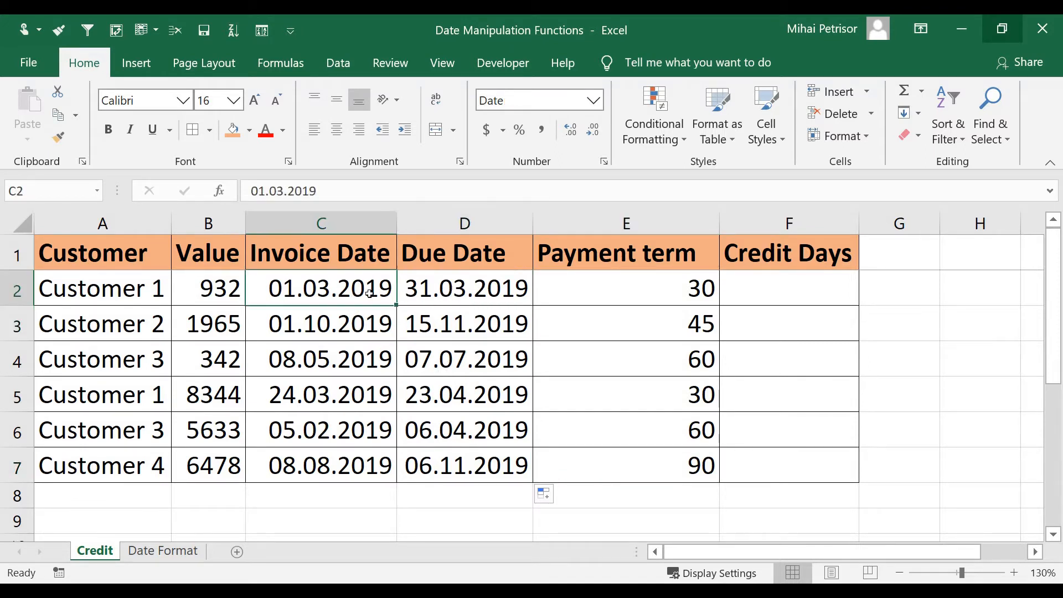
pyautogui.click(455, 294)
pyautogui.click(356, 296)
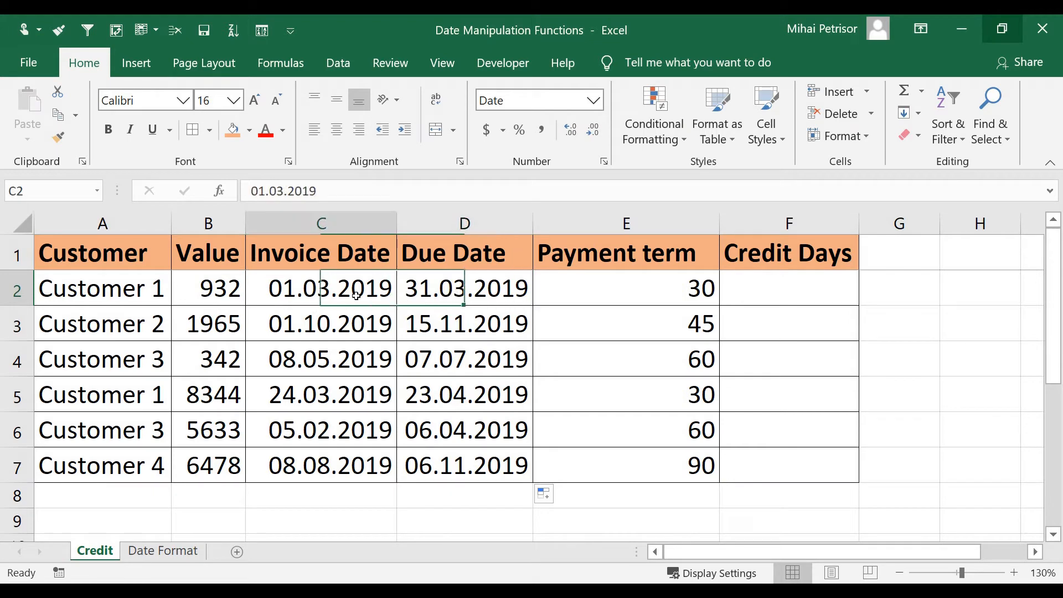
pyautogui.click(446, 291)
pyautogui.click(341, 298)
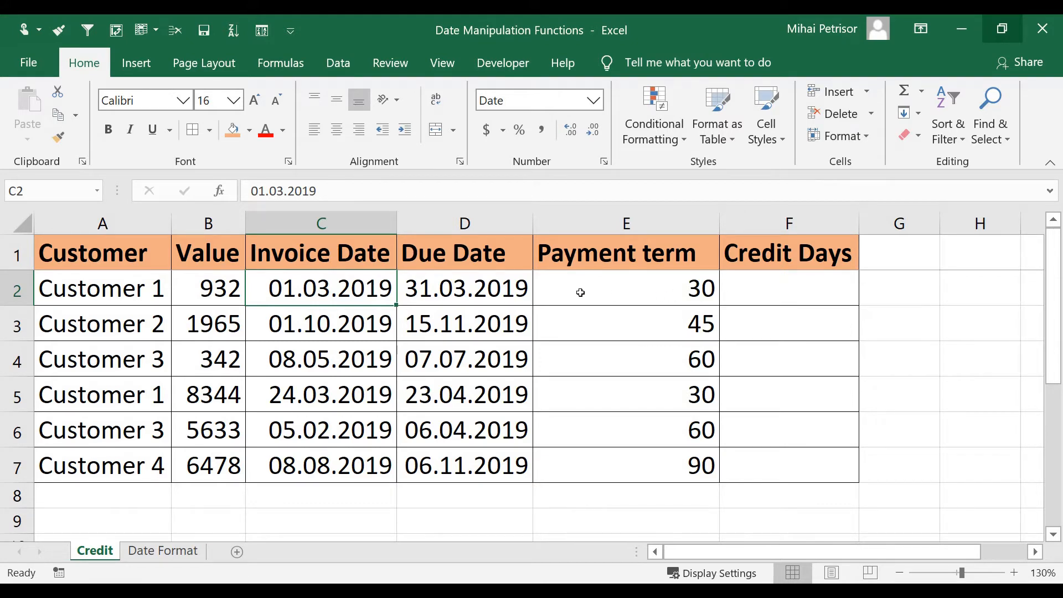
# Clear the payment terms in E2:E7 and the due date formulas in D2:D7
pyautogui.moveTo(580, 293); pyautogui.dragTo(586, 456)
pyautogui.press('Delete')
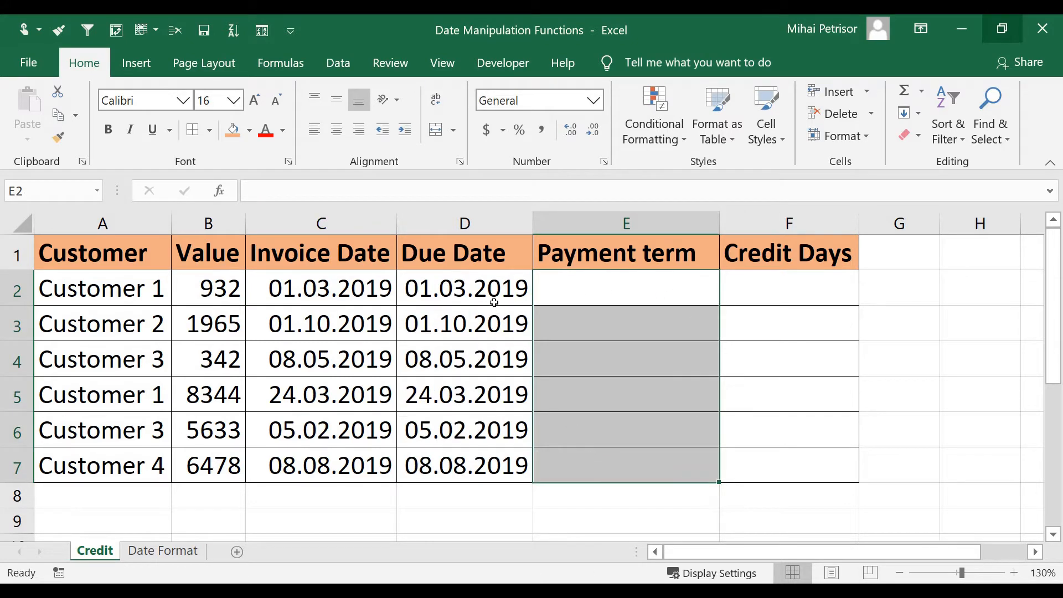
pyautogui.moveTo(494, 302); pyautogui.dragTo(491, 465)
pyautogui.press('Delete')
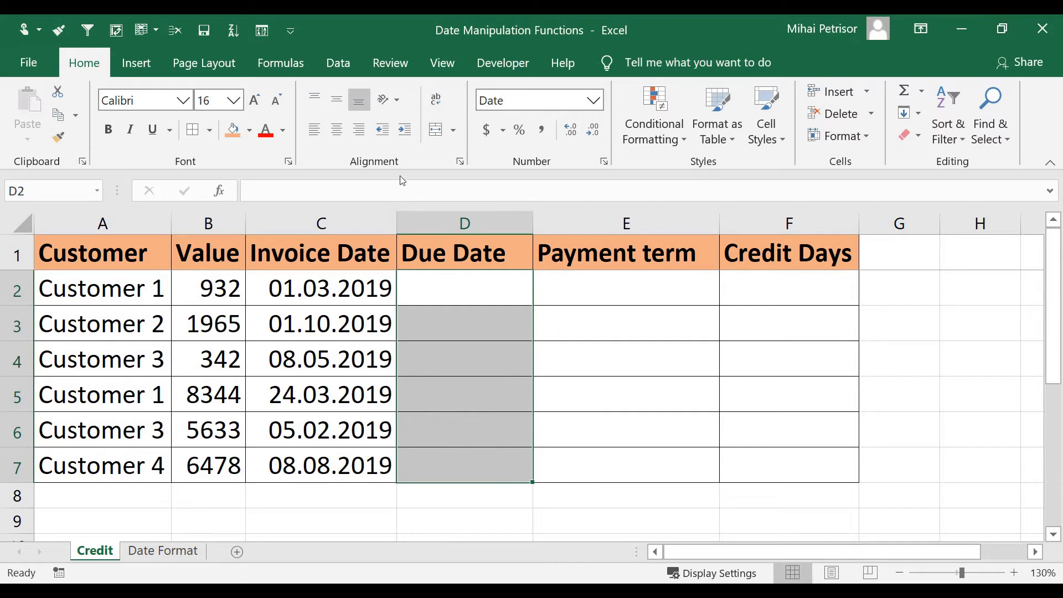
pyautogui.click(558, 312)
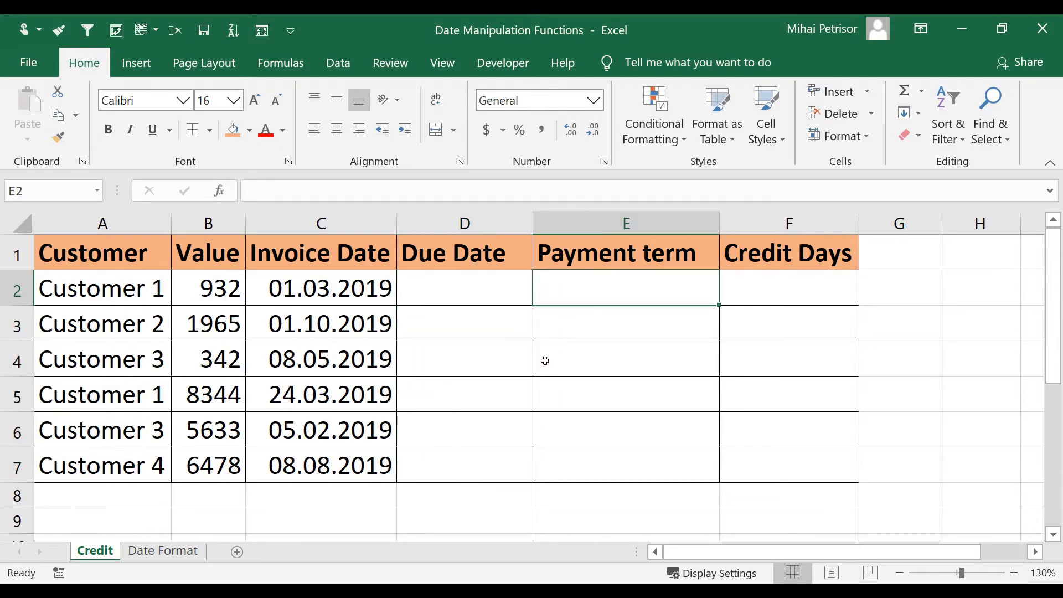
pyautogui.click(478, 285)
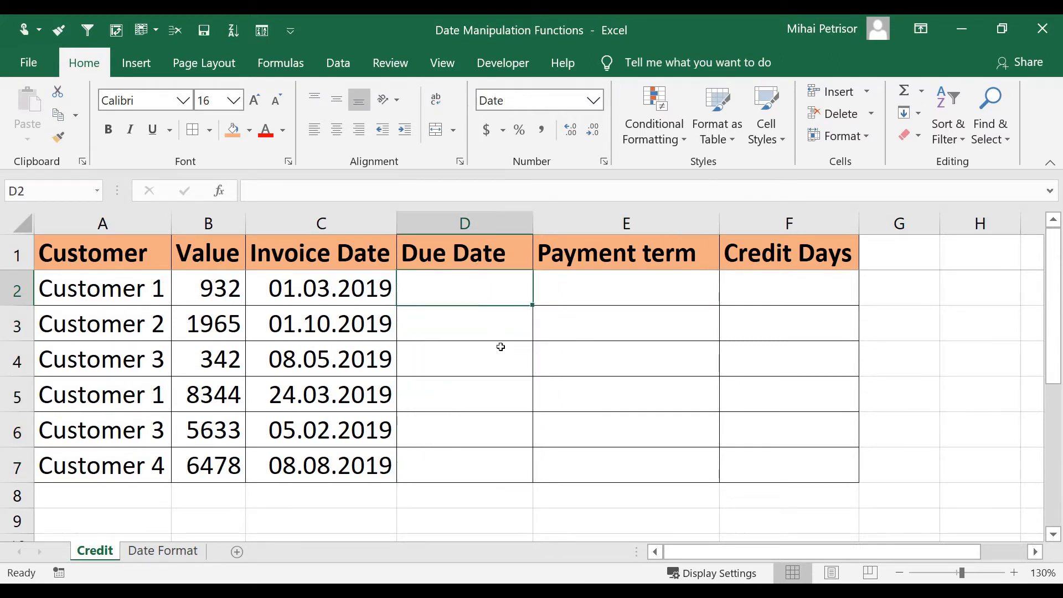
pyautogui.click(484, 374)
pyautogui.click(482, 284)
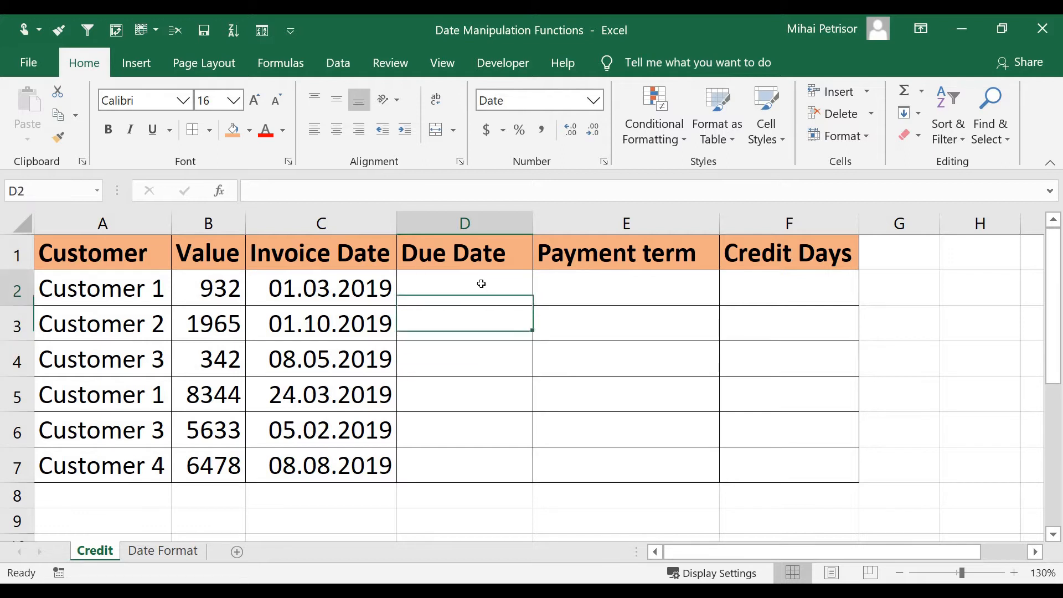
pyautogui.click(487, 358)
pyautogui.click(486, 291)
pyautogui.click(476, 427)
pyautogui.click(473, 490)
# Enter the due dates 15.04.2019 in D2 and 13.11.2019 in D3
pyautogui.click(478, 292)
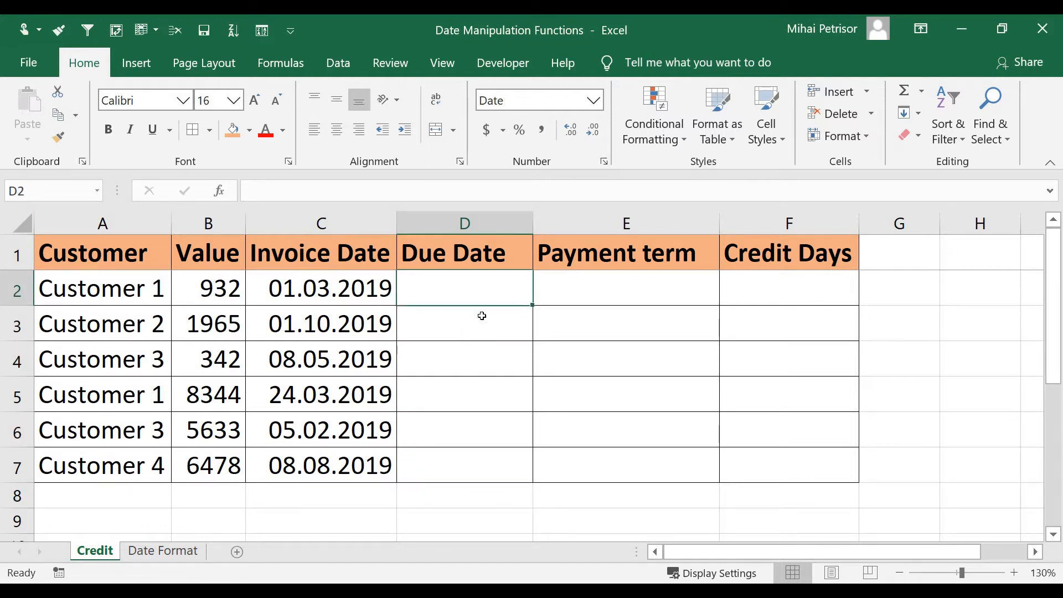
pyautogui.write('15')
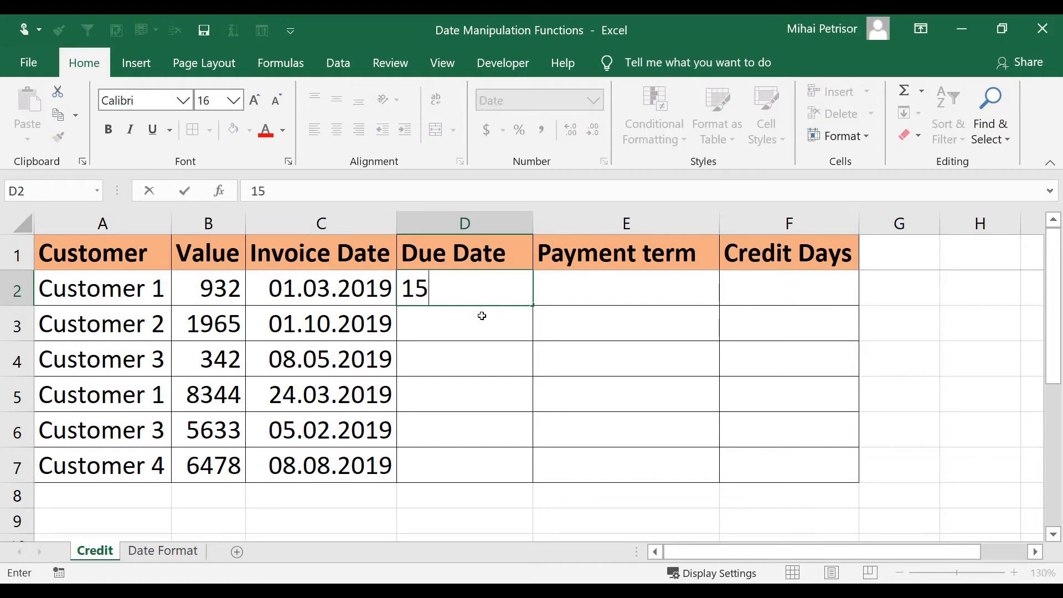
pyautogui.write('.04.2019')
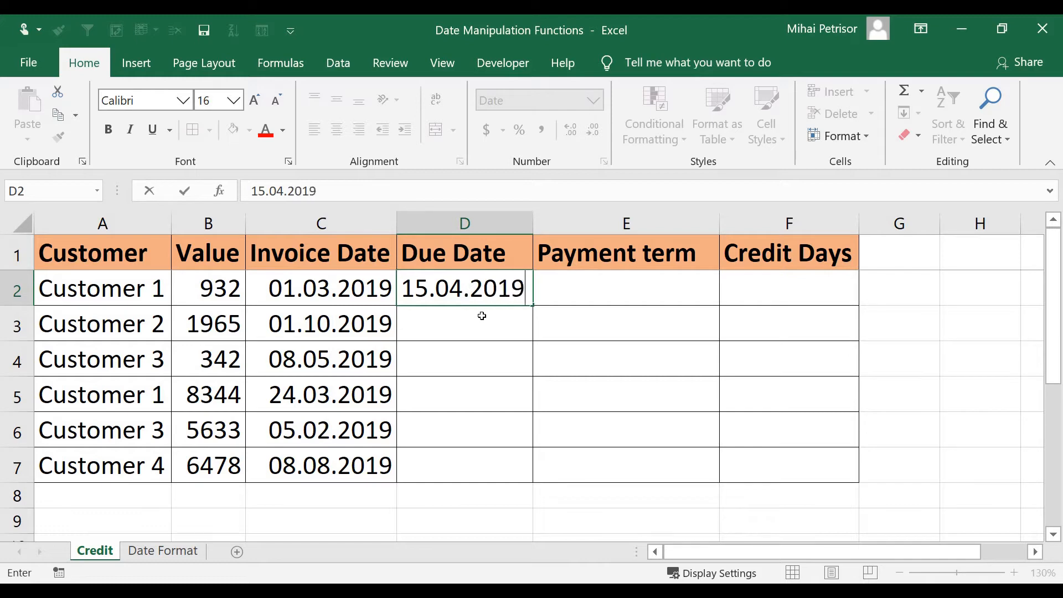
pyautogui.press('Return')
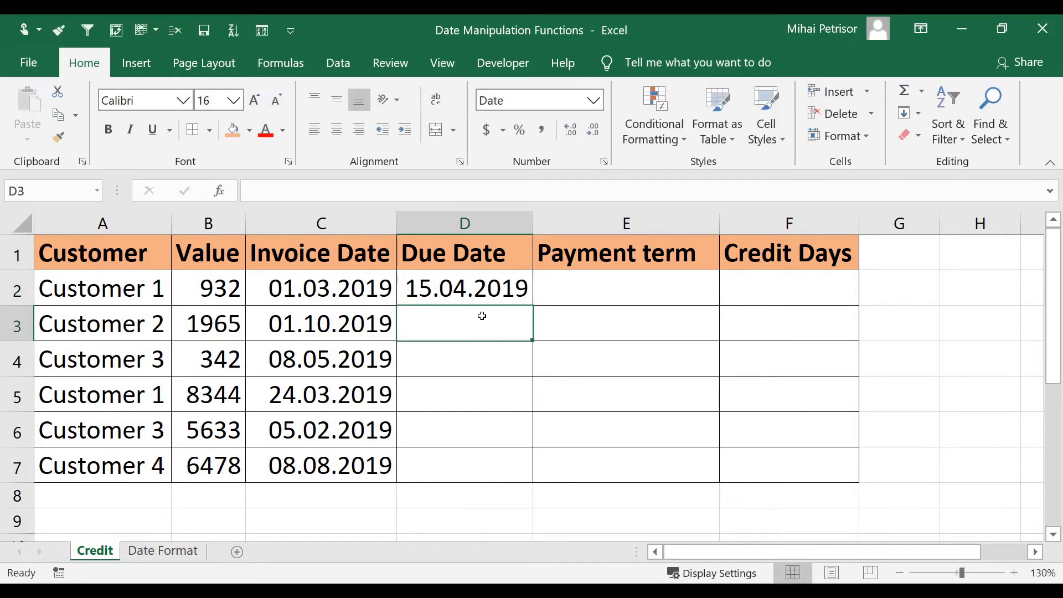
pyautogui.write('1')
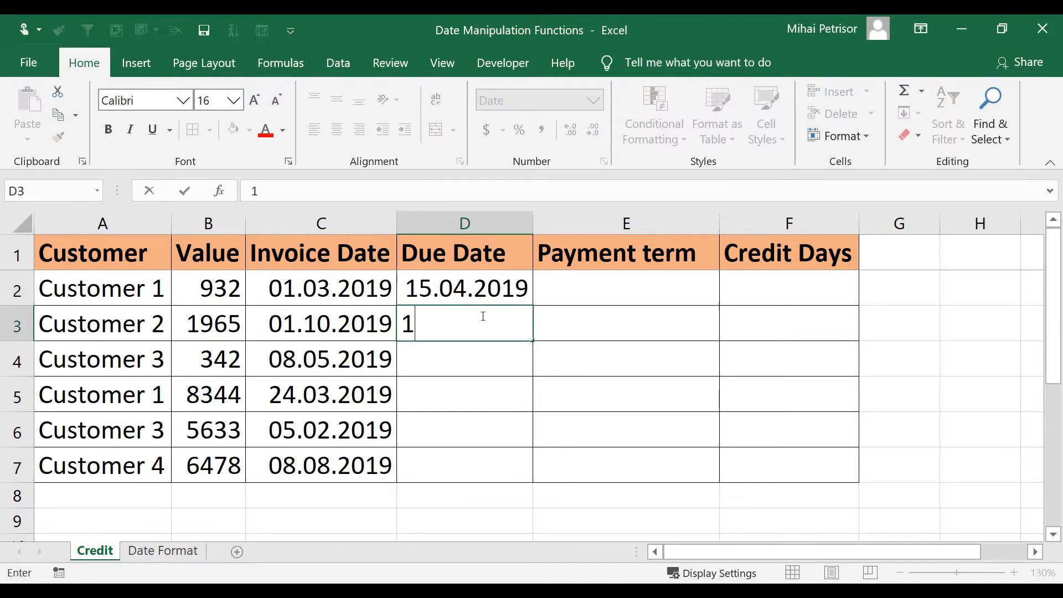
pyautogui.write('3.11.2019')
pyautogui.press('Return')
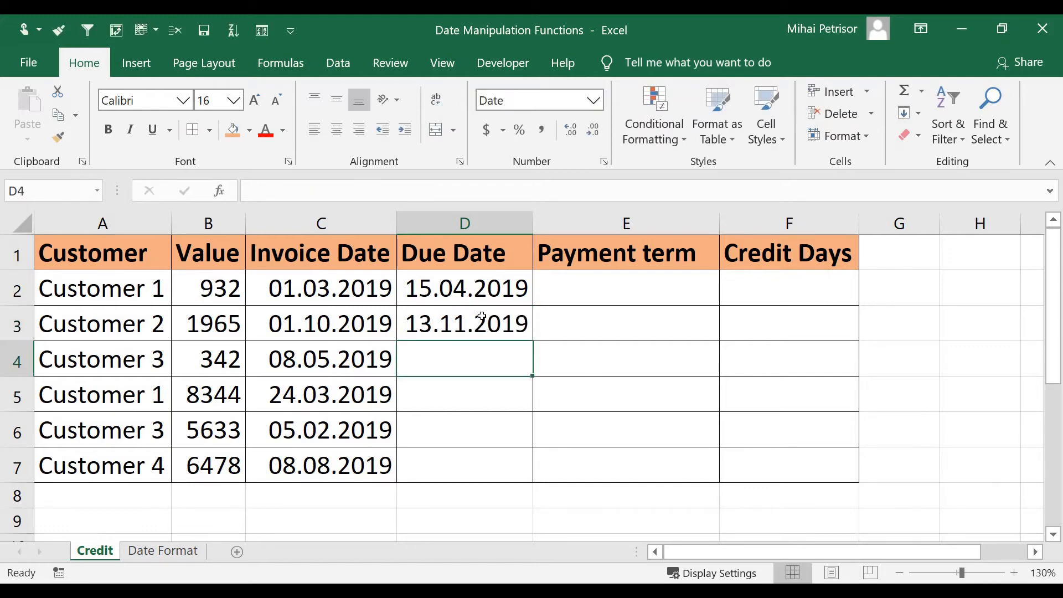
# Enter the due dates 10.07.2019 in D4 and 20.05.2019 in D5
pyautogui.write('10.07')
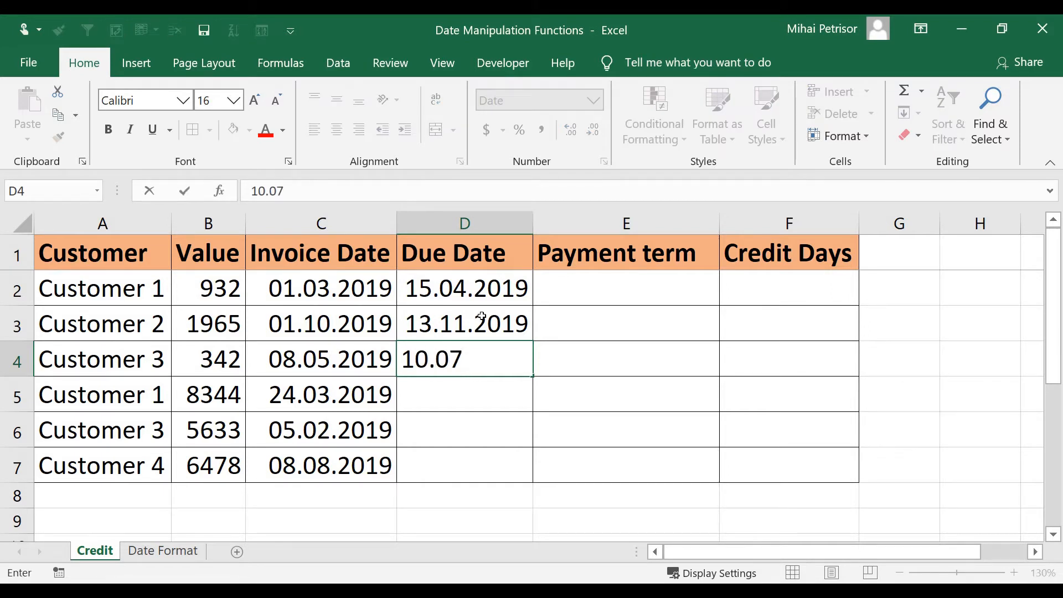
pyautogui.write('.2019')
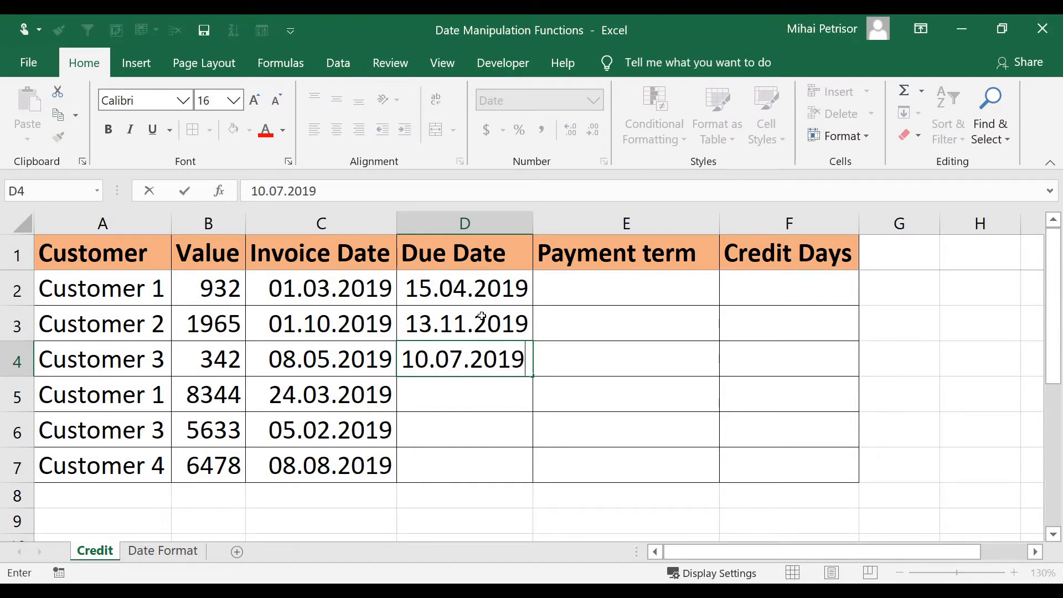
pyautogui.press('Return')
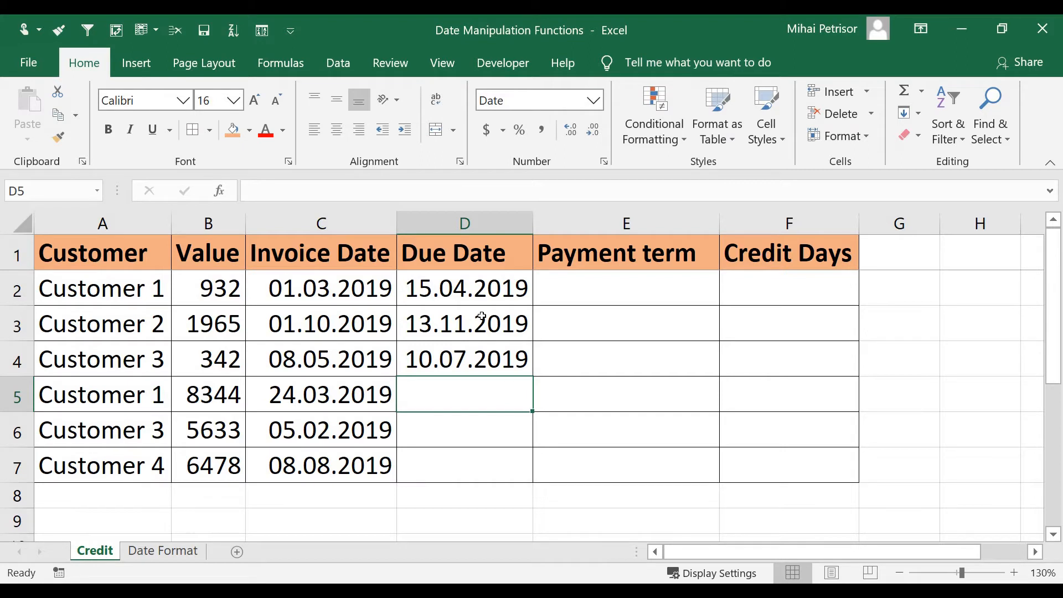
pyautogui.write('20')
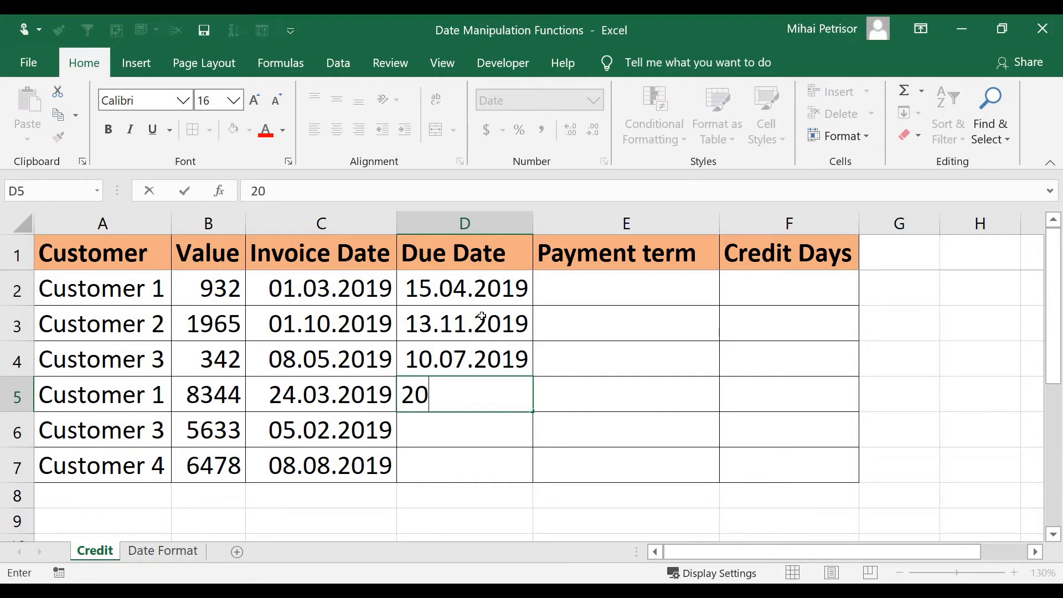
pyautogui.write('.05.2019')
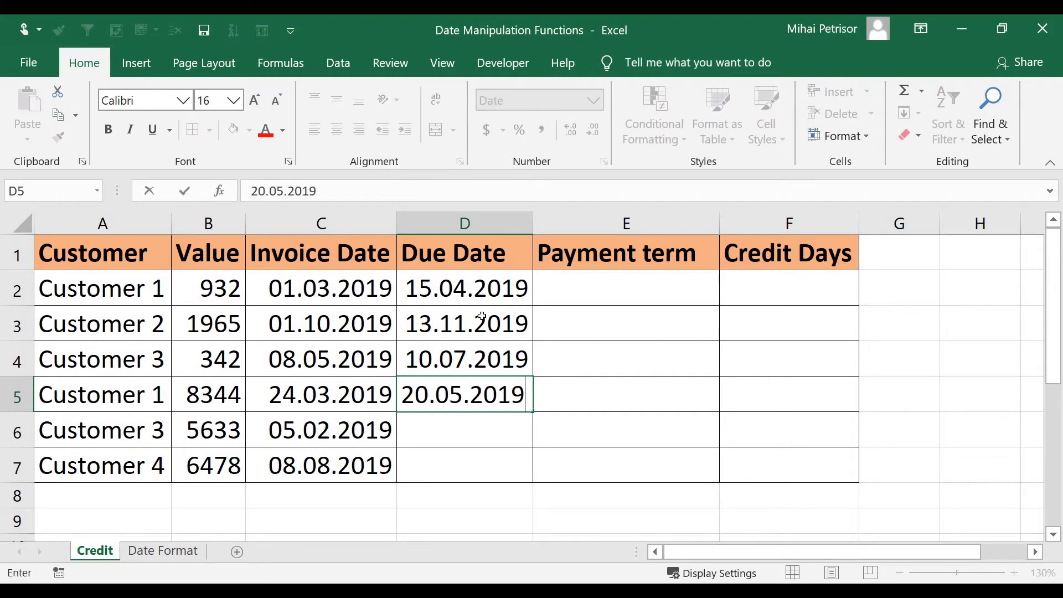
pyautogui.press('Return')
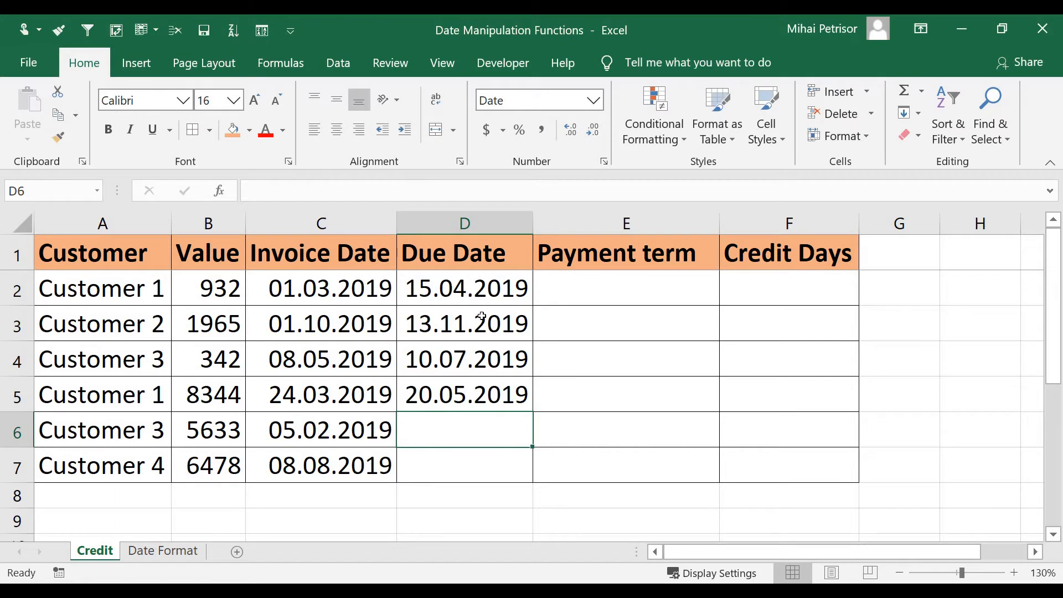
# Enter the due dates 07.05.2019 in D6 and 21.09.2019 in D7
pyautogui.write('07')
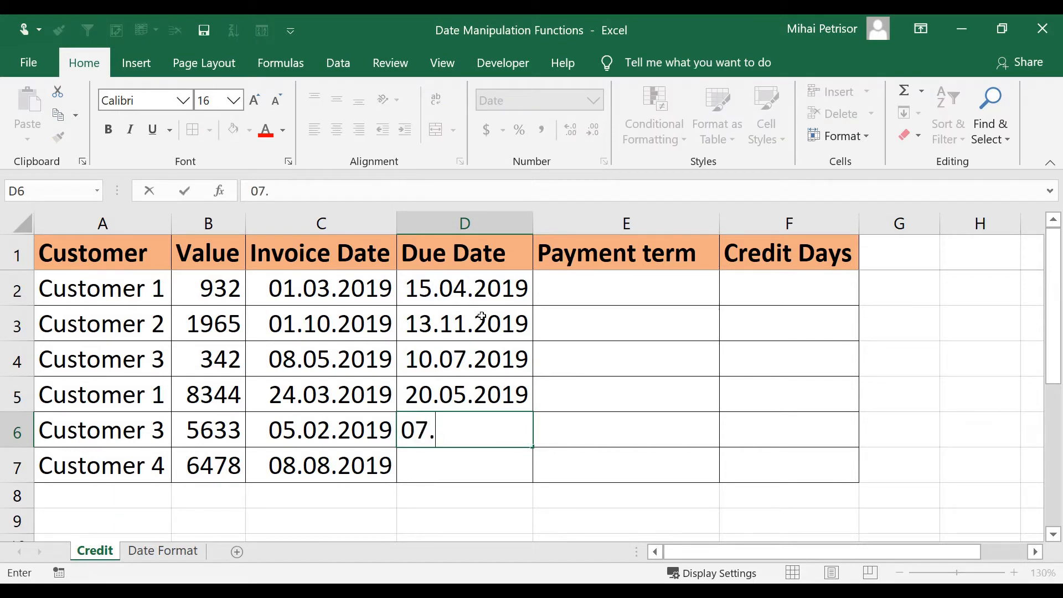
pyautogui.write('.05.2019')
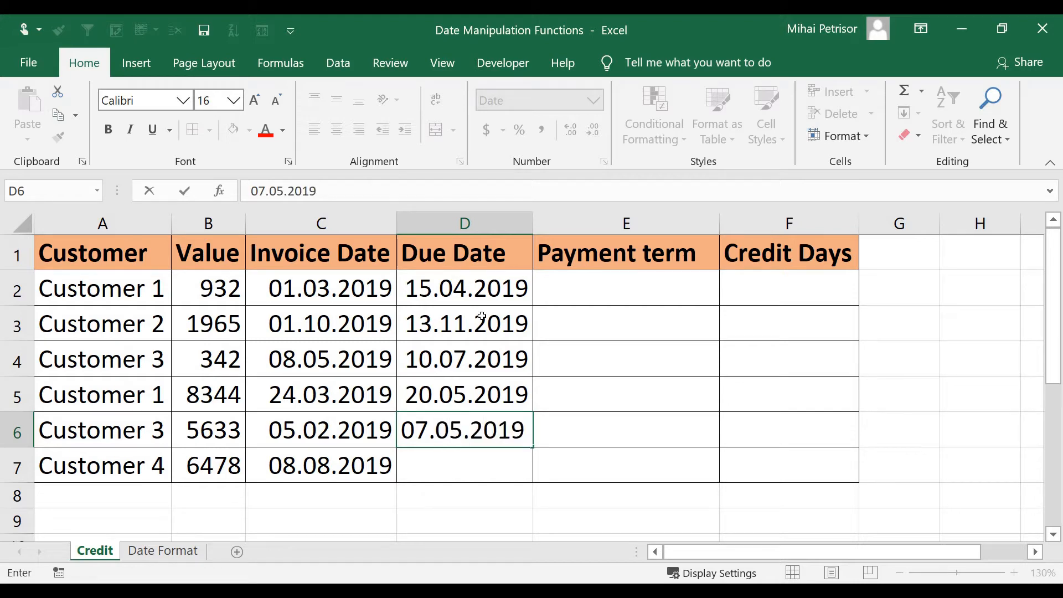
pyautogui.press('Return')
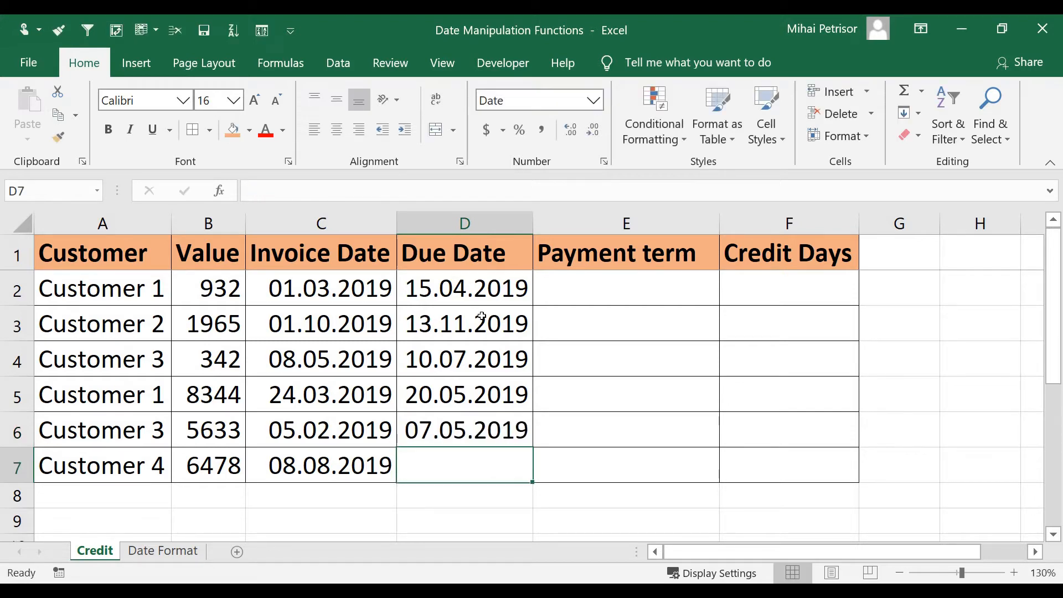
pyautogui.write('10')
pyautogui.press('BackSpace')
pyautogui.press('BackSpace')
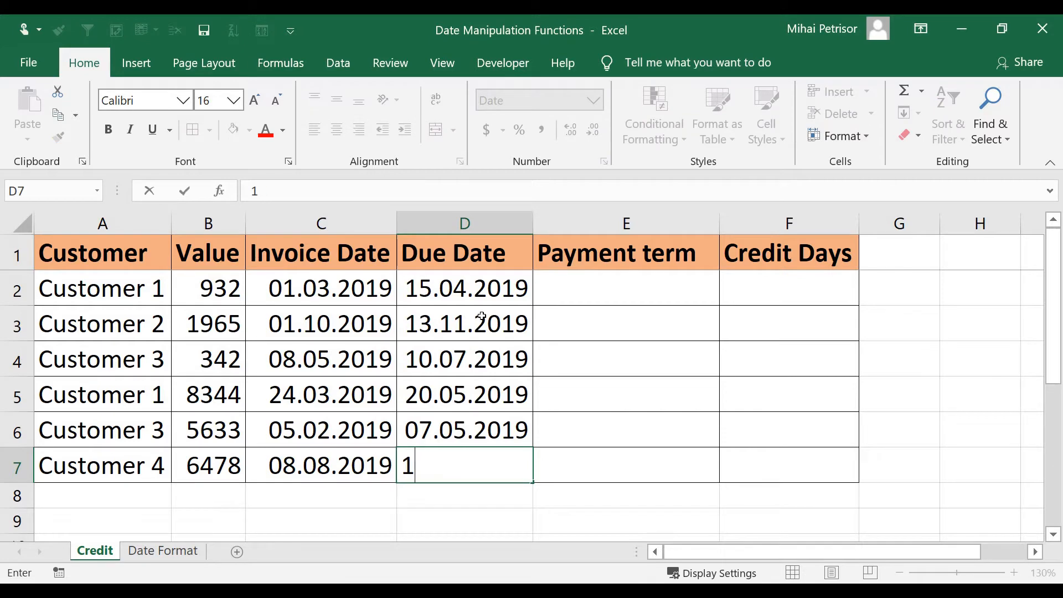
pyautogui.write('21.09.2019')
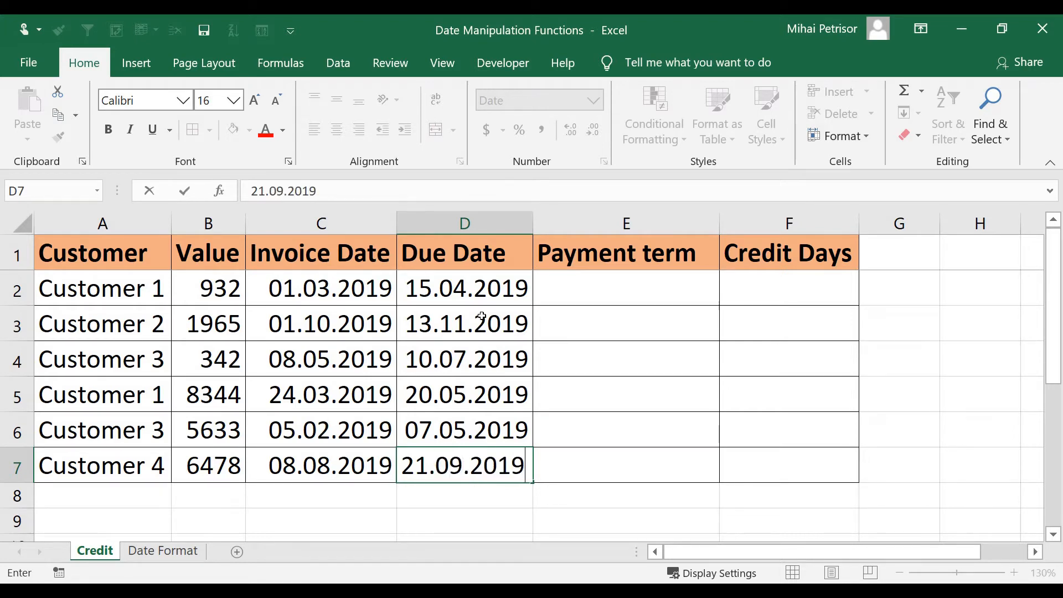
pyautogui.press('Return')
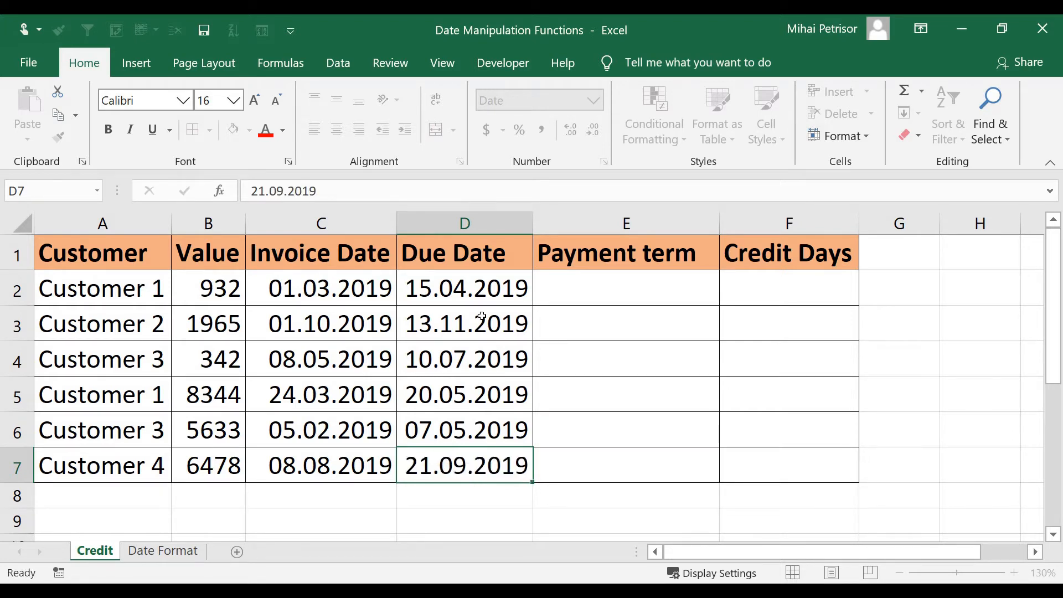
# Compare the first invoice's due date in D2 with its invoice date in C2
pyautogui.click(422, 287)
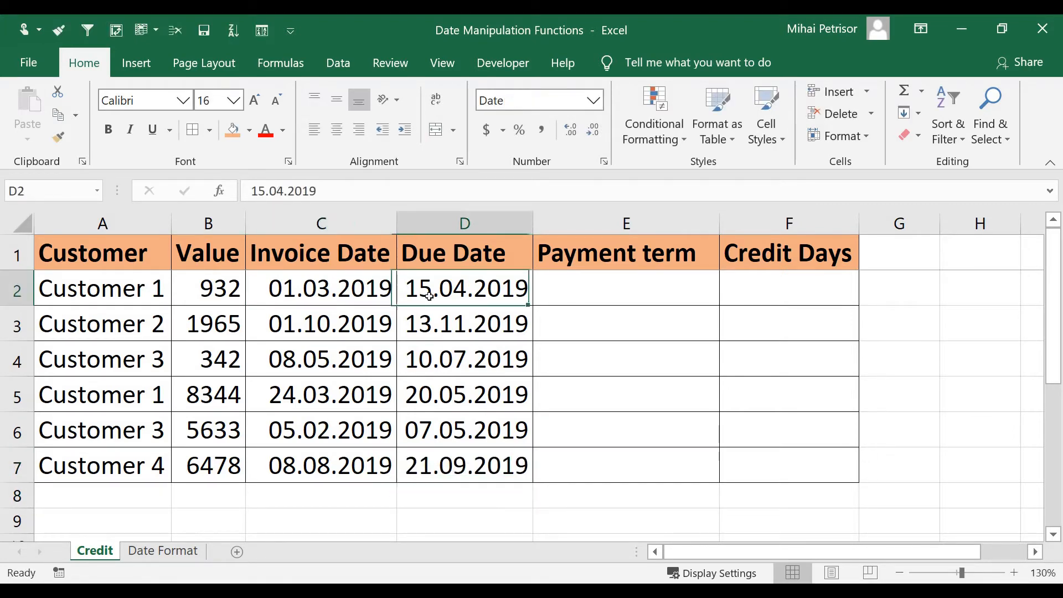
pyautogui.click(356, 313)
pyautogui.press('Right')
pyautogui.click(356, 287)
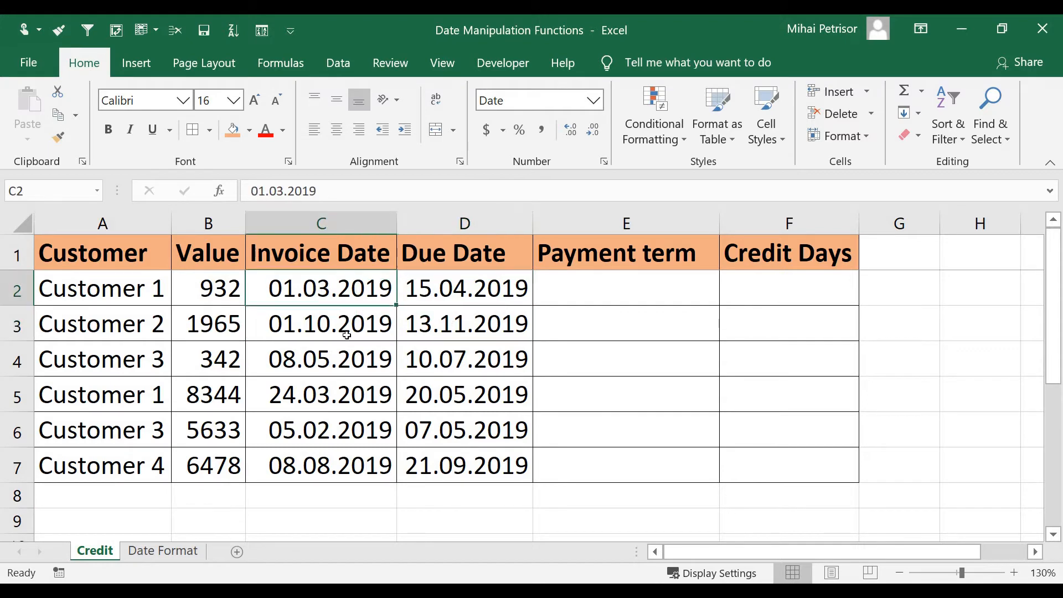
pyautogui.click(474, 290)
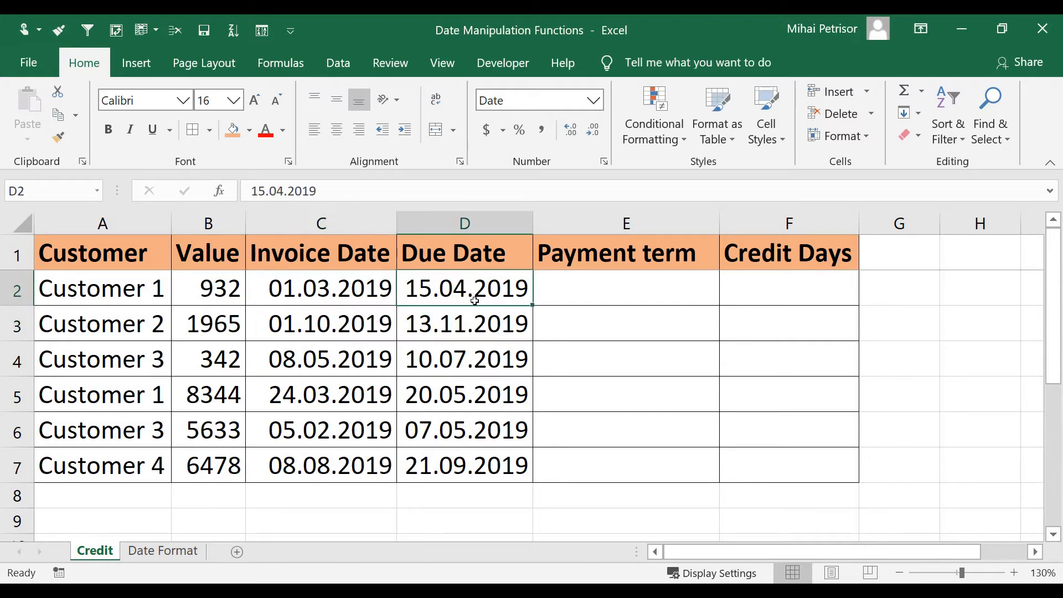
# Review the first invoice's customer and invoice date and the Payment term cells E2 to E6
pyautogui.click(631, 284)
pyautogui.click(301, 292)
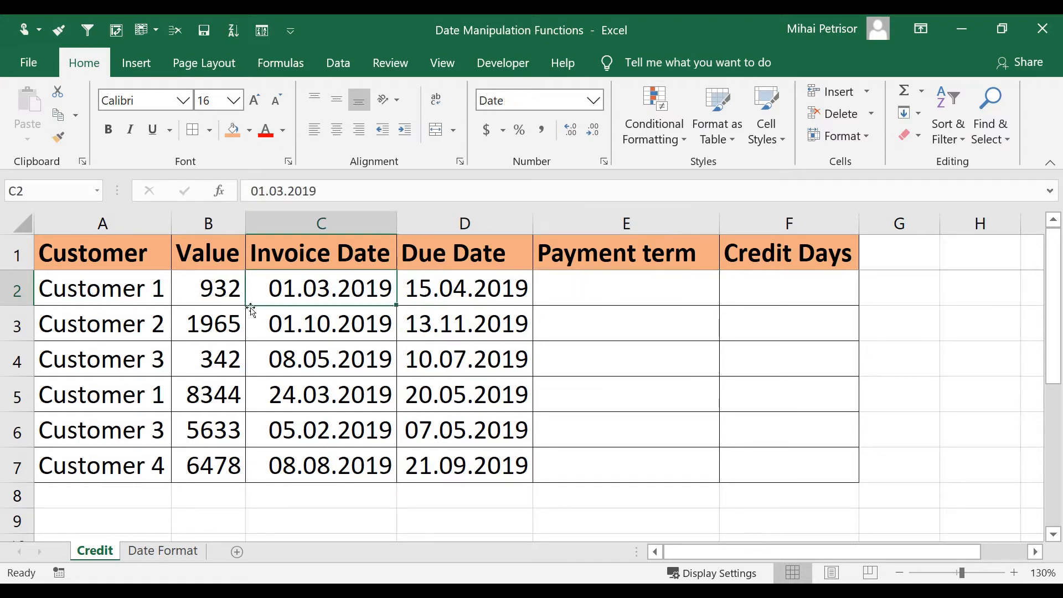
pyautogui.click(148, 302)
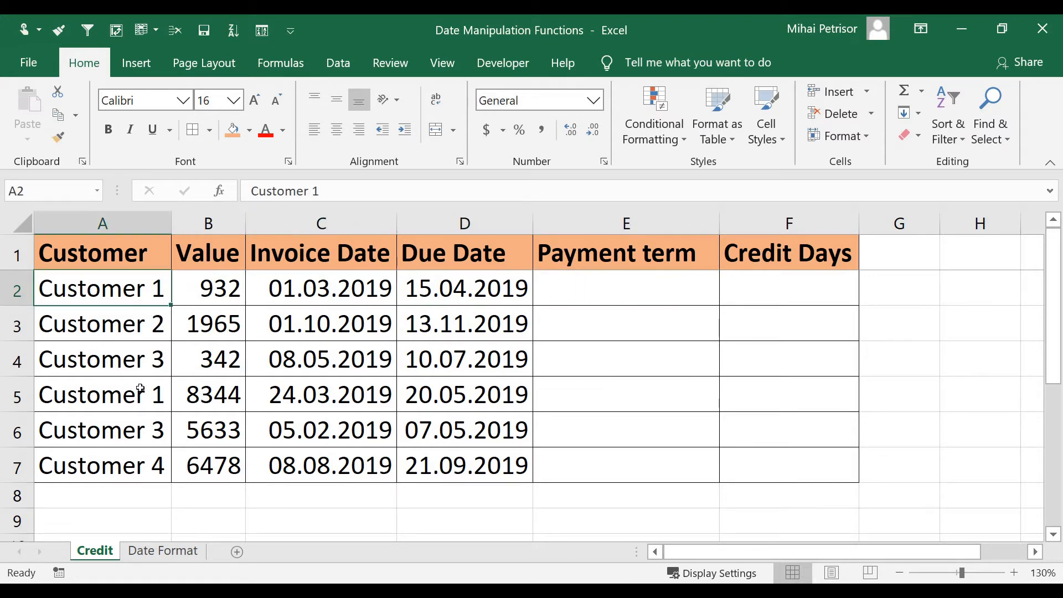
pyautogui.click(649, 281)
pyautogui.click(653, 329)
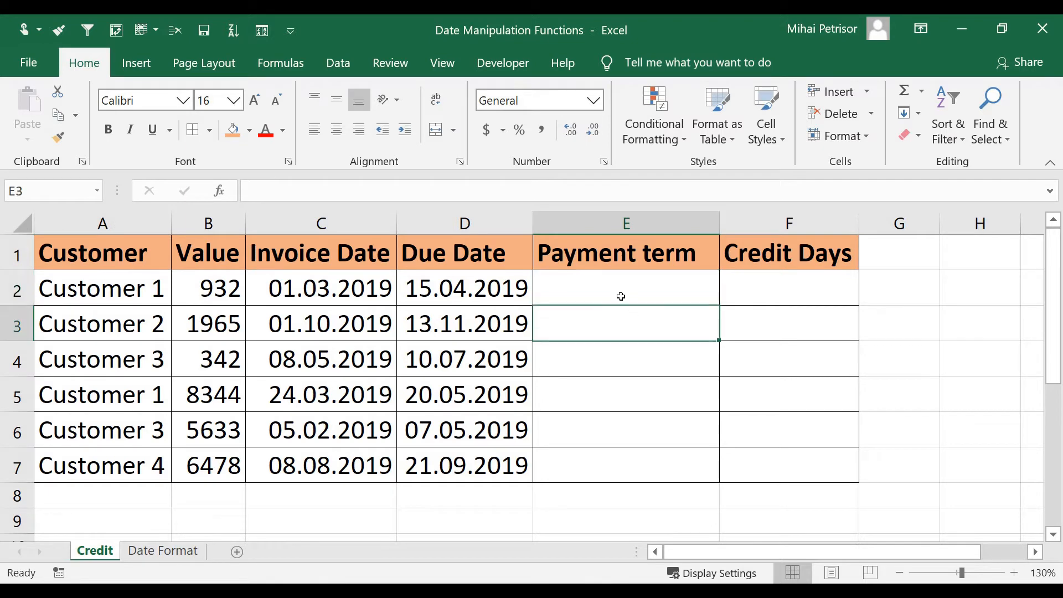
pyautogui.press('Down')
pyautogui.press('Down')
pyautogui.press('Down')
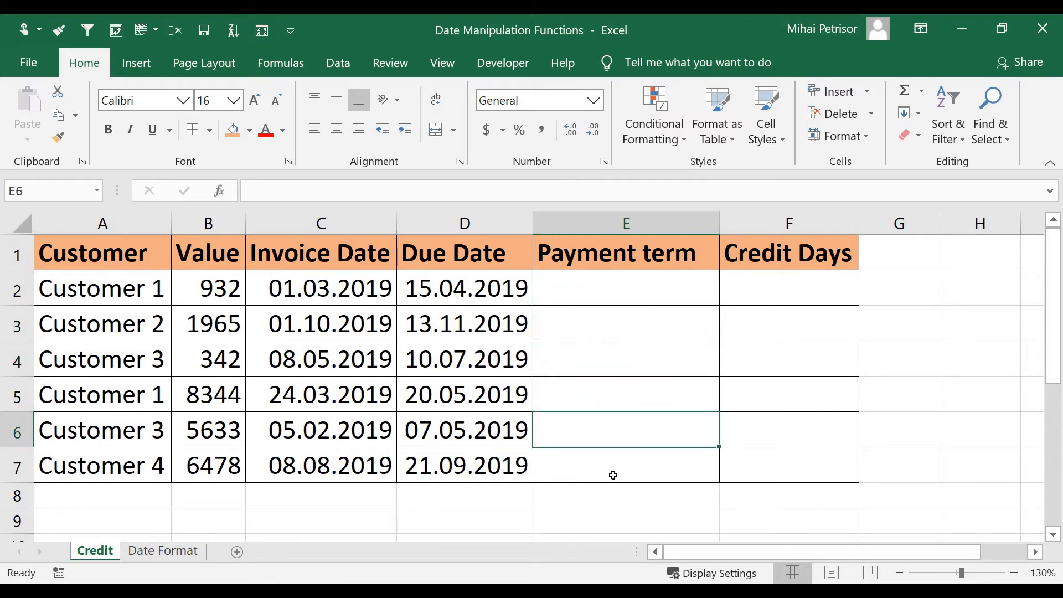
# Calculate the payment term in E2 as due date minus invoice date with =D2-C2 and fill it down to E7
pyautogui.click(610, 275)
pyautogui.write('=')
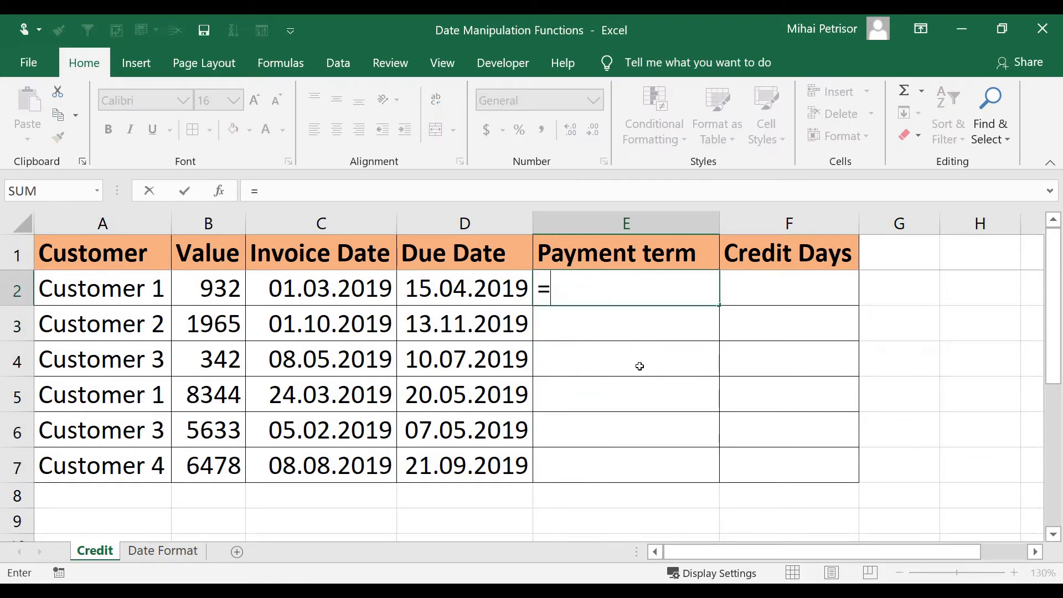
pyautogui.click(474, 291)
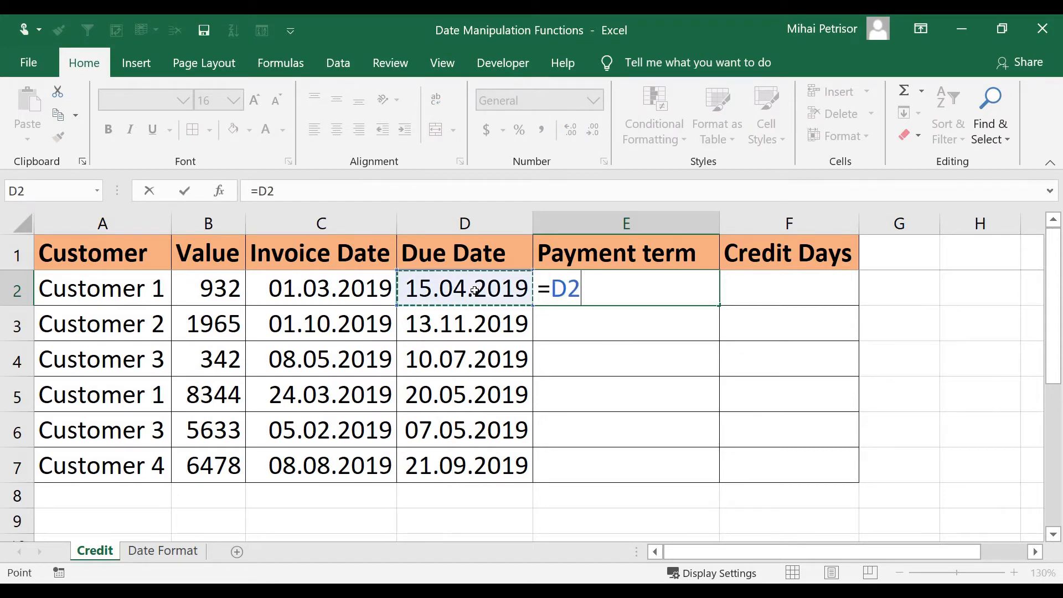
pyautogui.write('-')
pyautogui.click(334, 286)
pyautogui.press('Return')
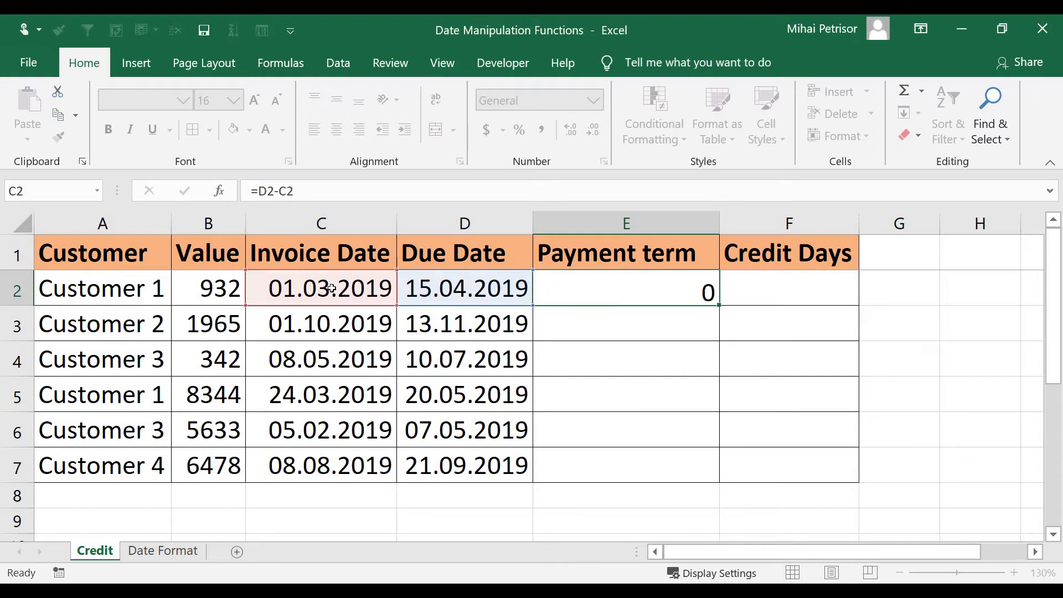
pyautogui.click(673, 291)
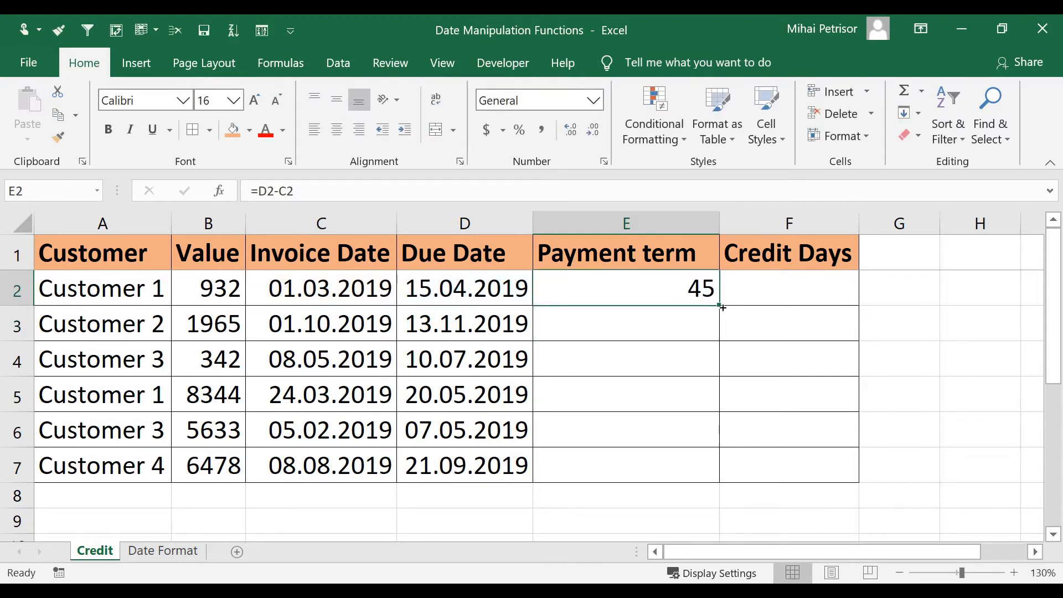
pyautogui.moveTo(723, 307); pyautogui.dragTo(717, 476)
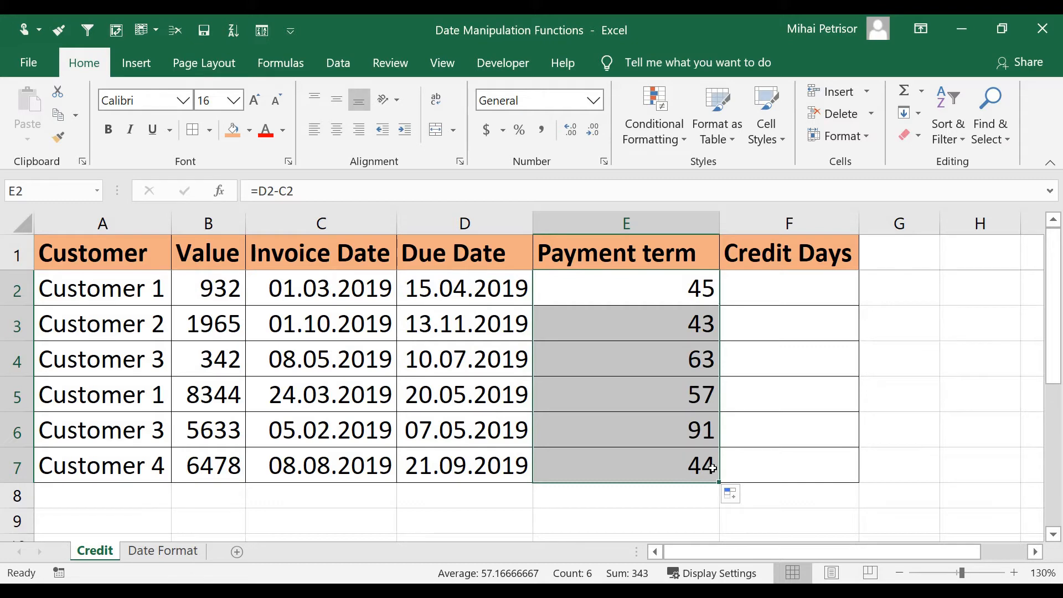
# Enter the current date in the first Credit Days cell, F2, with =TODAY()
pyautogui.click(806, 285)
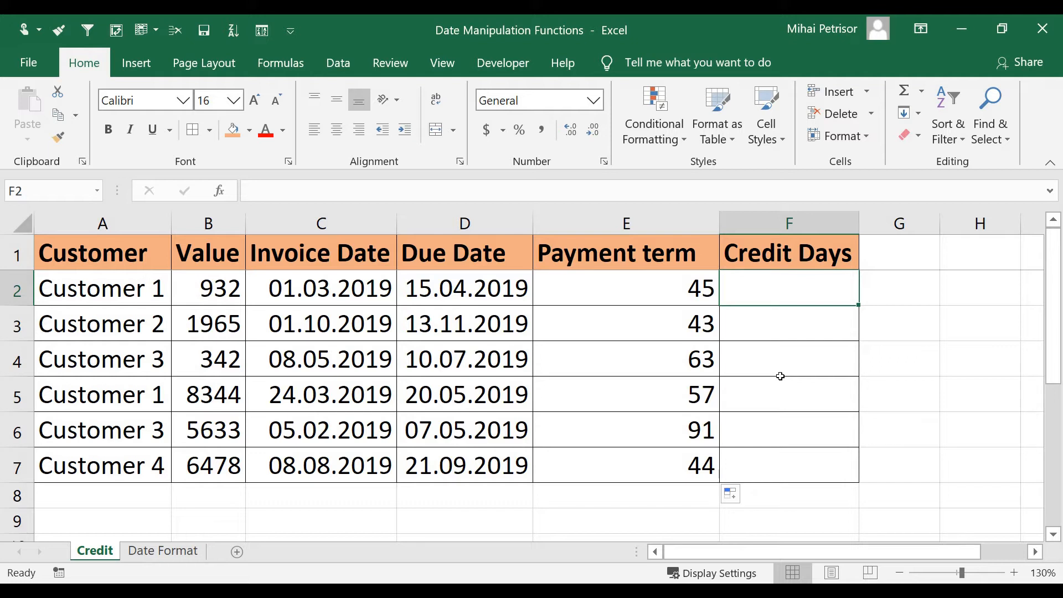
pyautogui.click(801, 314)
pyautogui.click(806, 296)
pyautogui.write('=today')
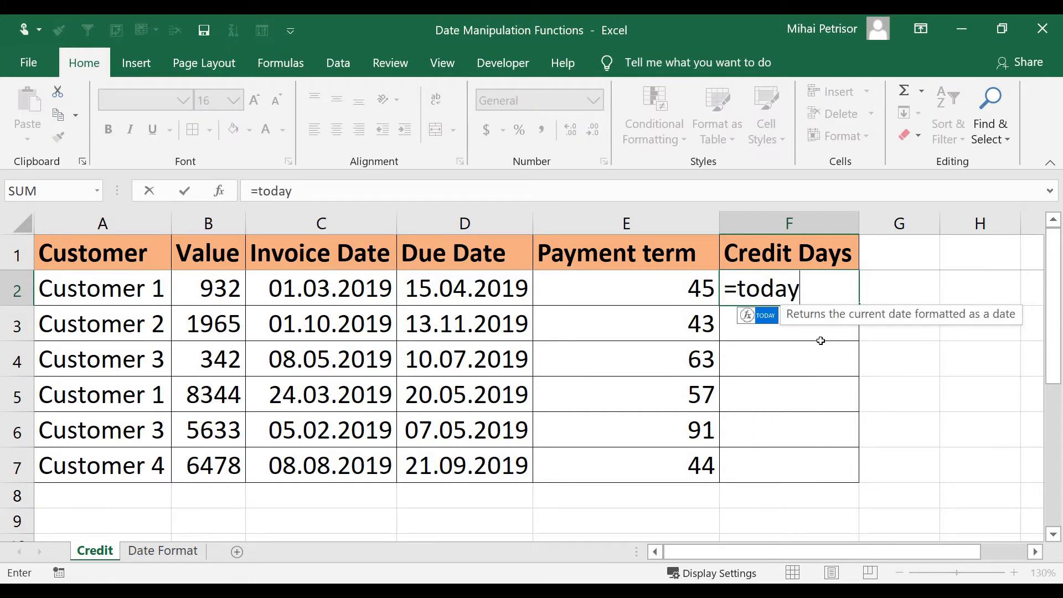
pyautogui.write('()')
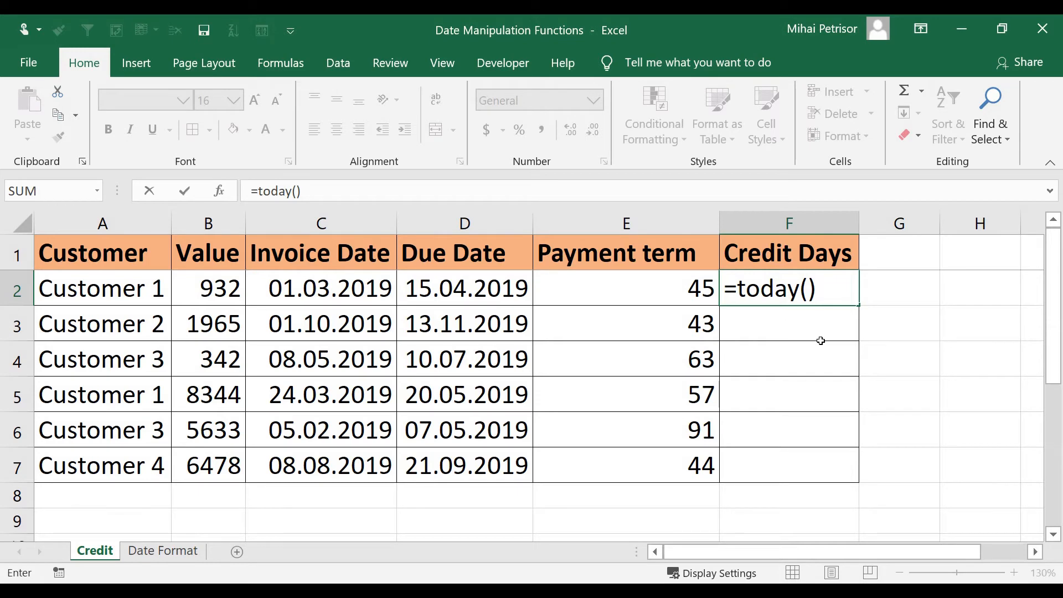
pyautogui.press('Return')
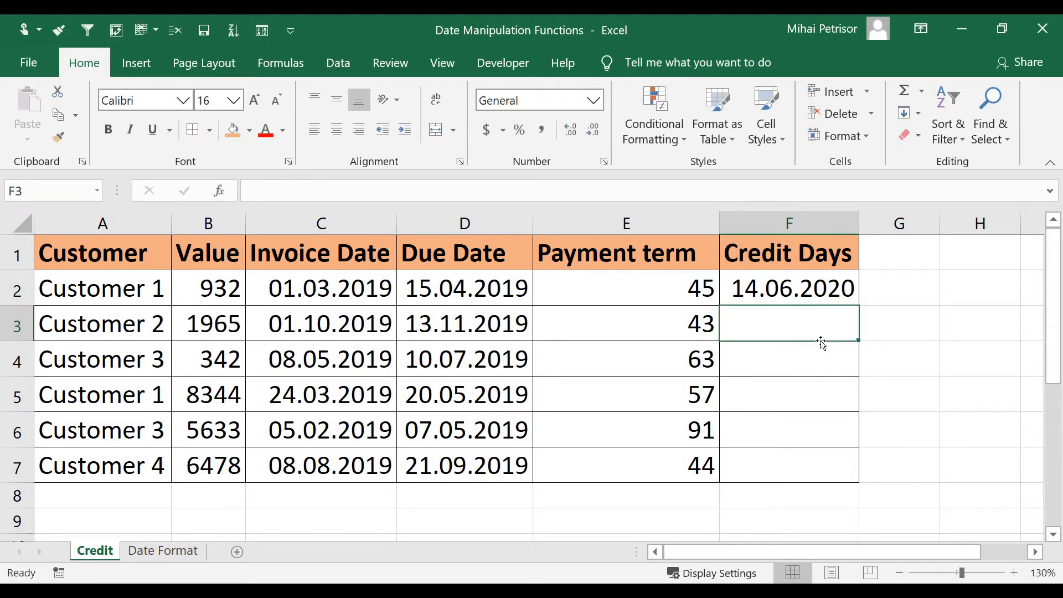
# Extend the F2 formula to =TODAY()-C2 so it subtracts the invoice date from the current date
pyautogui.click(821, 296)
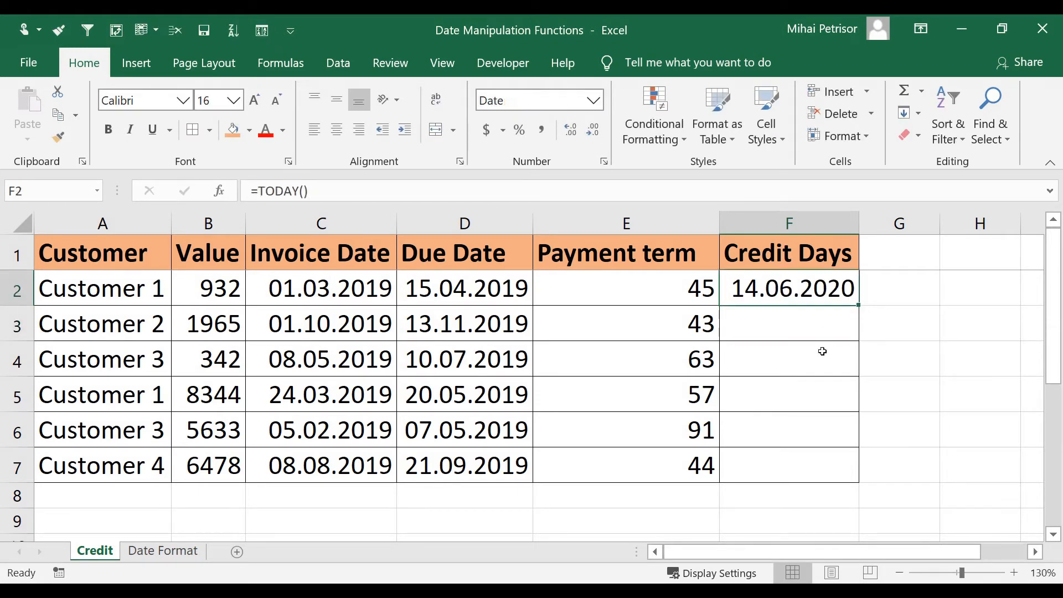
pyautogui.click(821, 321)
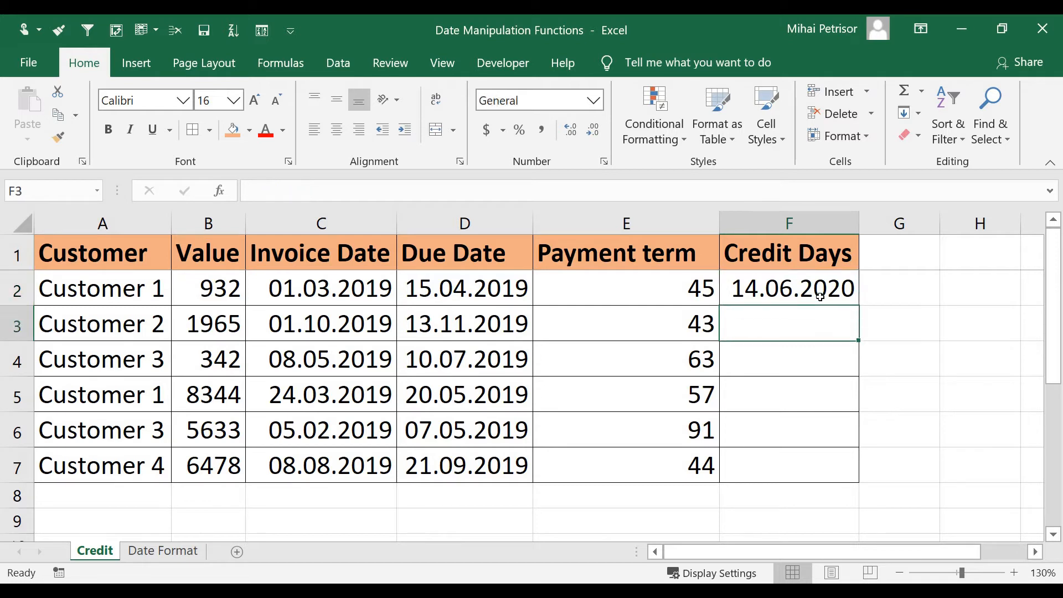
pyautogui.click(819, 288)
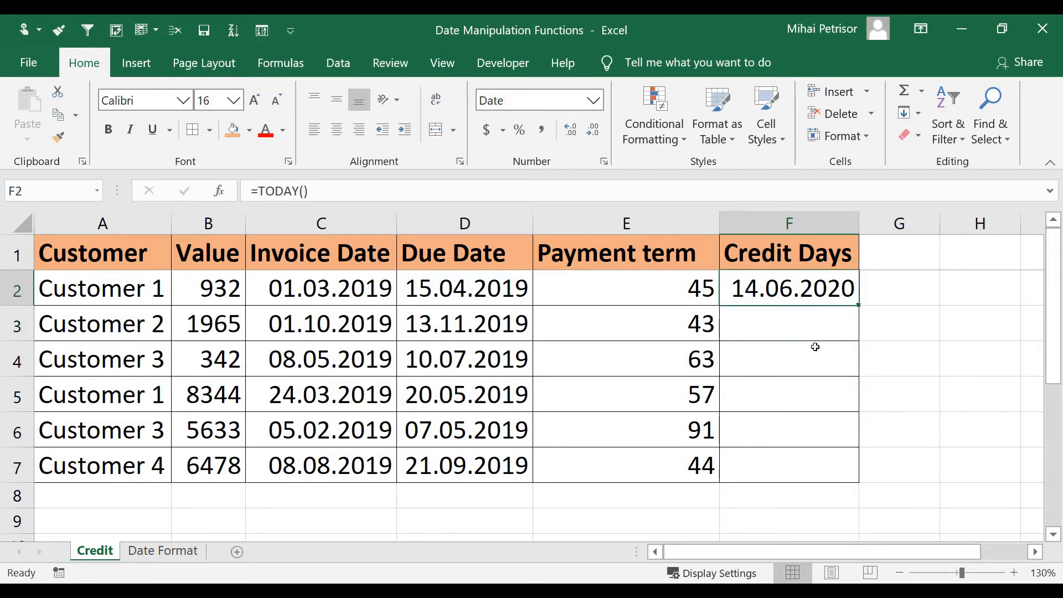
pyautogui.click(335, 188)
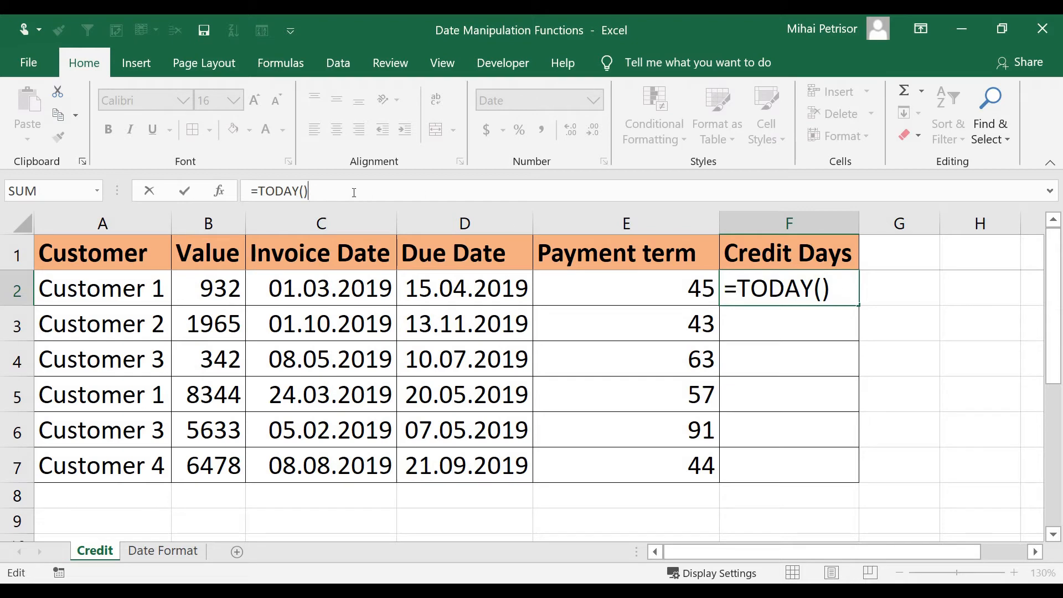
pyautogui.write('-')
pyautogui.click(381, 294)
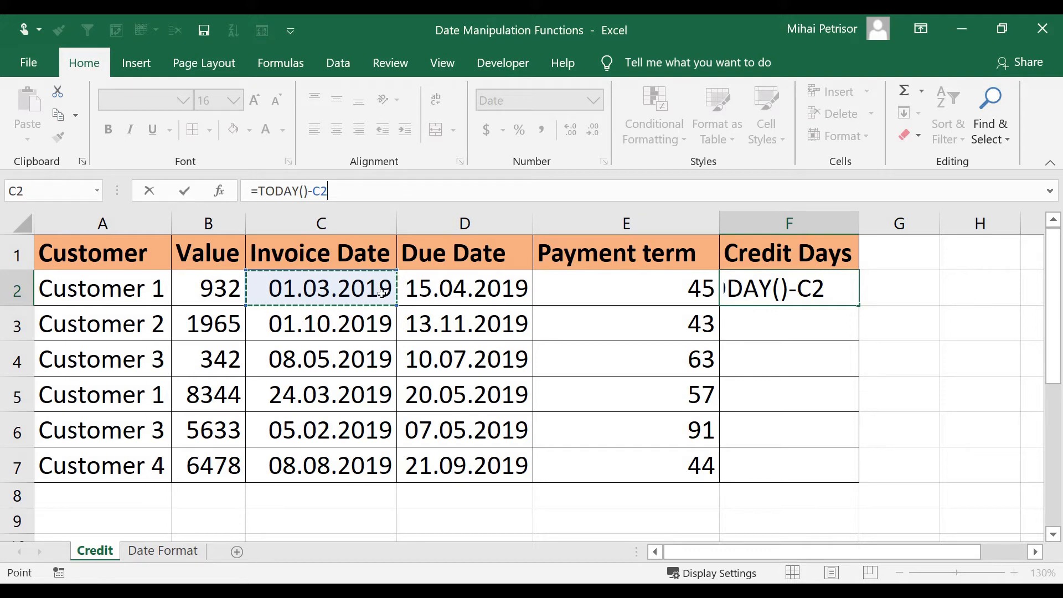
pyautogui.press('Return')
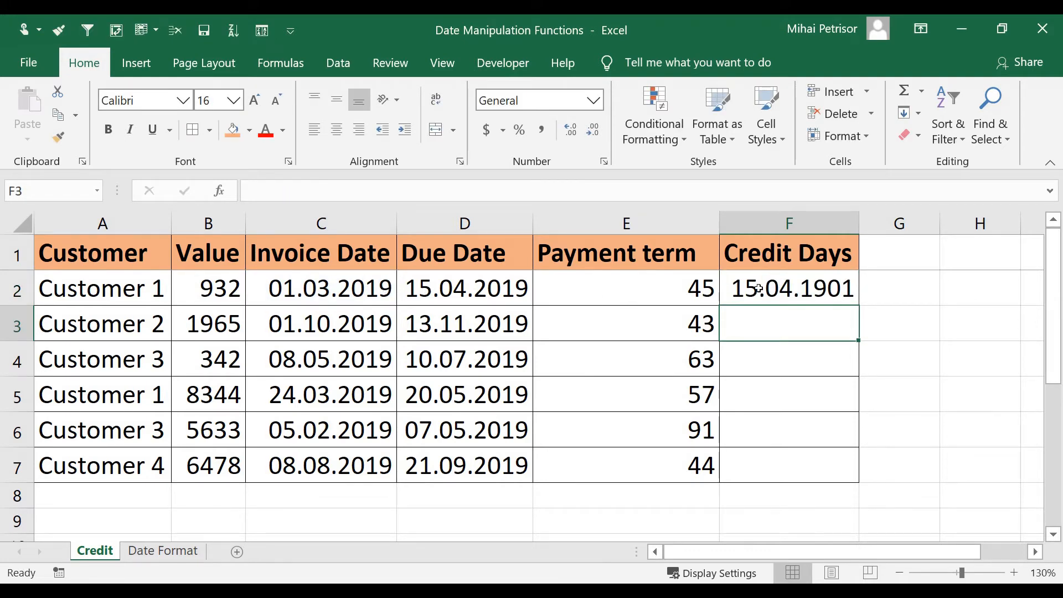
# Format F2 as a number without decimals and fill its formula down to F7
pyautogui.click(786, 282)
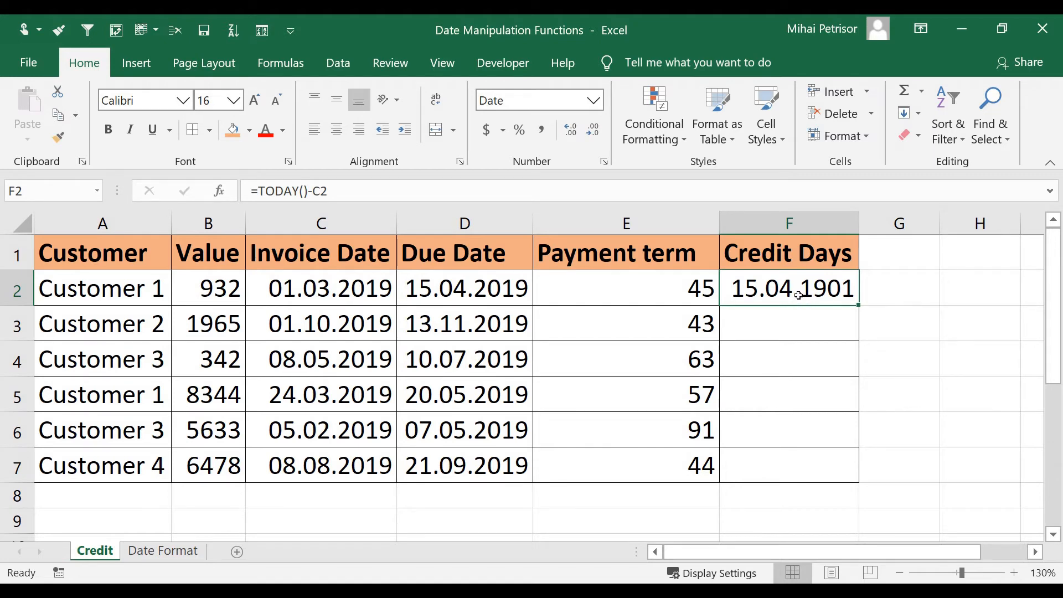
pyautogui.hotkey('ctrl', 'shift', '1')
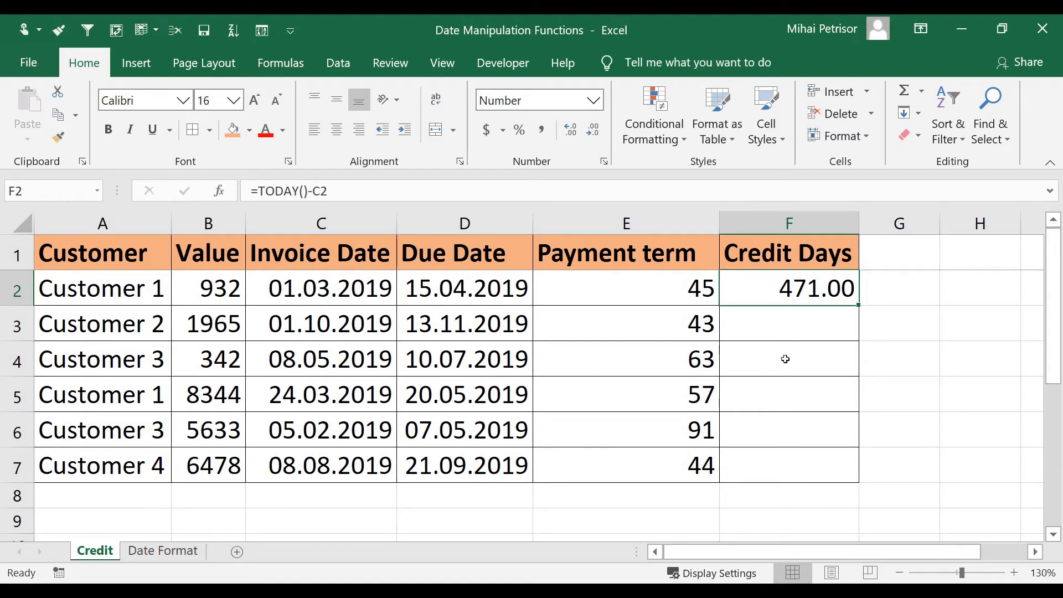
pyautogui.click(575, 131)
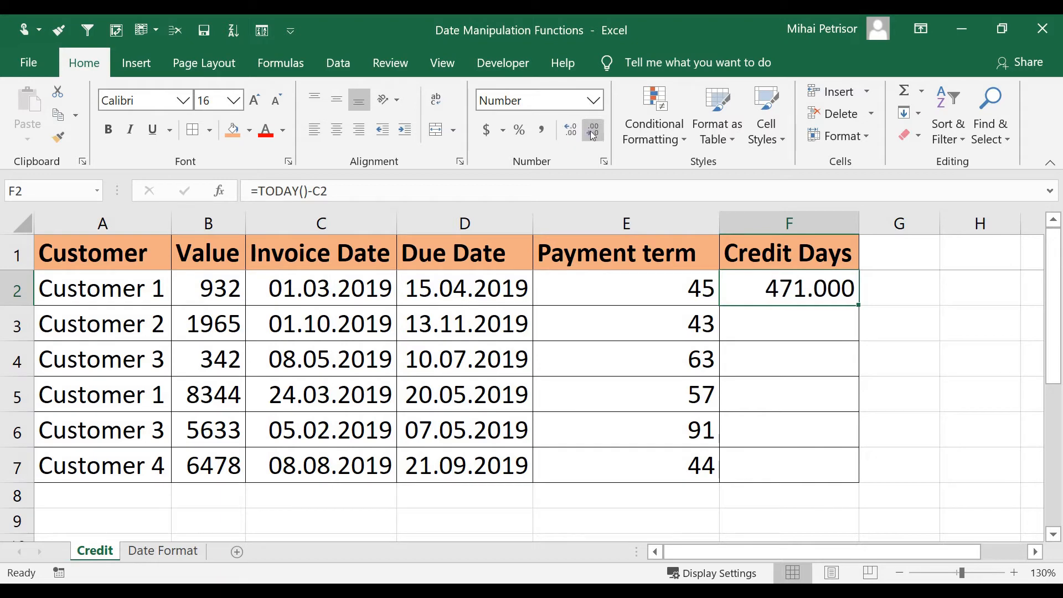
pyautogui.click(590, 131)
pyautogui.click(591, 131)
pyautogui.click(590, 131)
pyautogui.click(843, 322)
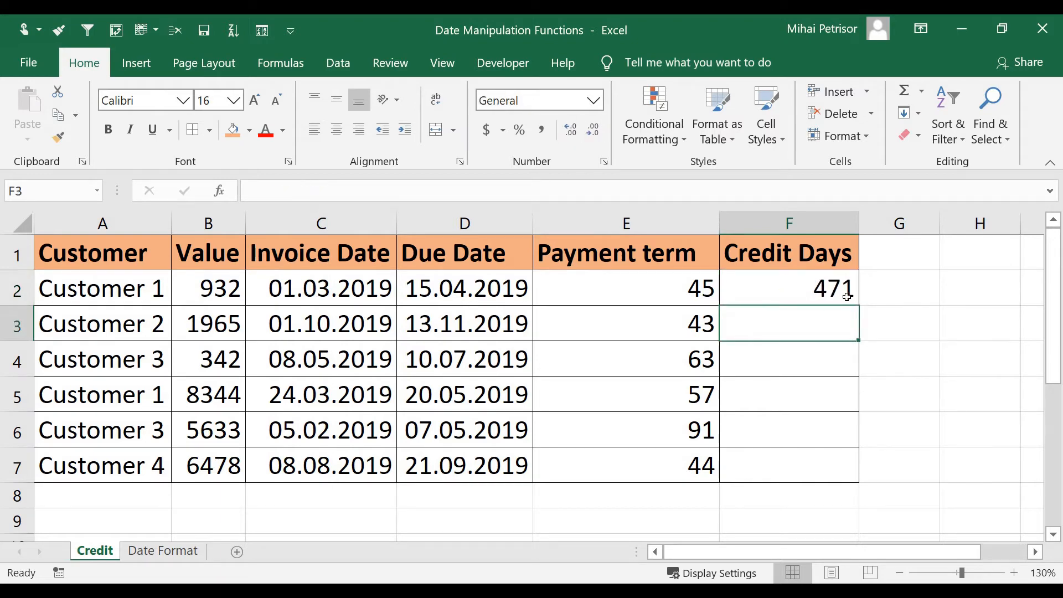
pyautogui.click(847, 285)
pyautogui.moveTo(859, 314); pyautogui.dragTo(855, 487)
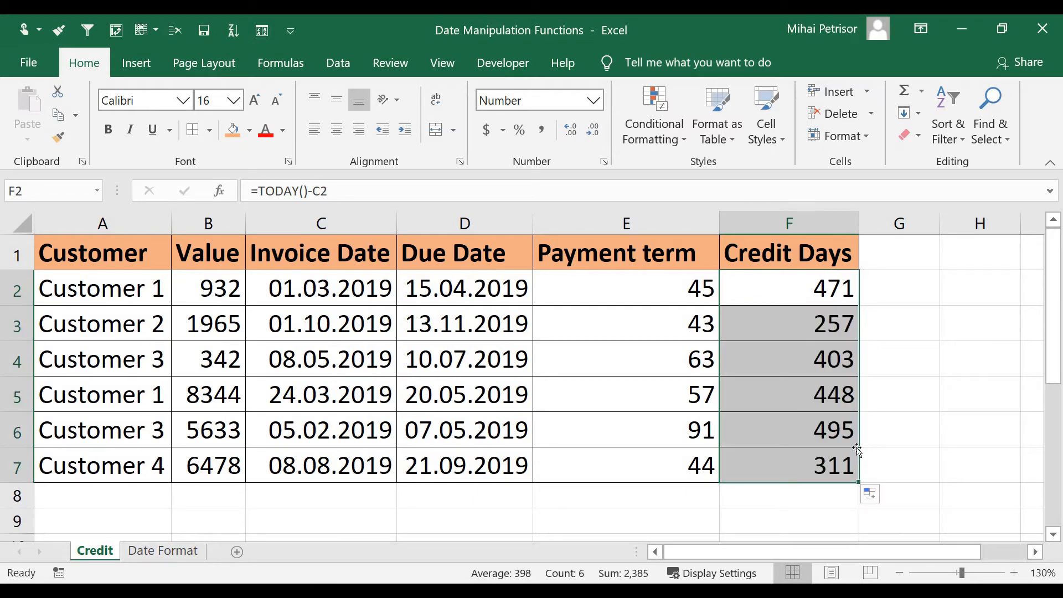
# Examine the Credit Days formulas in F2 to F7 and the TODAY function in F2
pyautogui.click(804, 287)
pyautogui.click(791, 329)
pyautogui.click(790, 360)
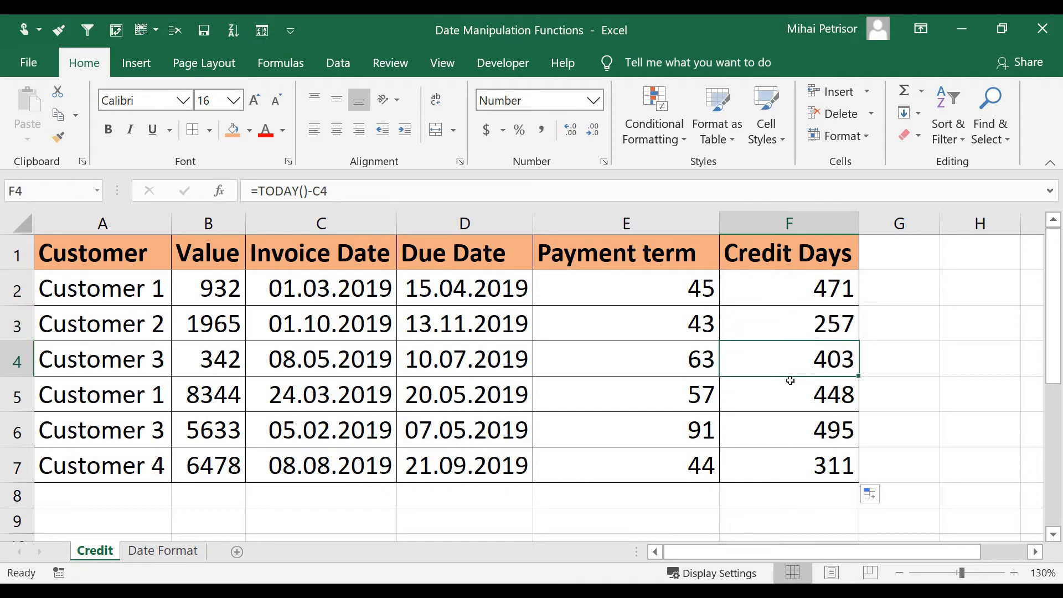
pyautogui.click(789, 397)
pyautogui.click(786, 426)
pyautogui.click(784, 464)
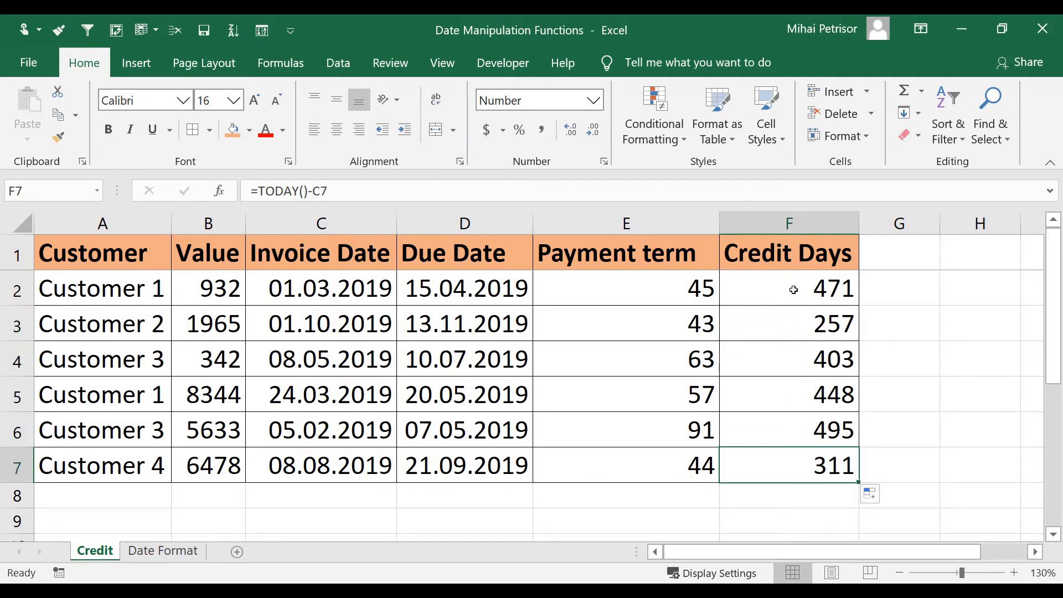
pyautogui.click(794, 286)
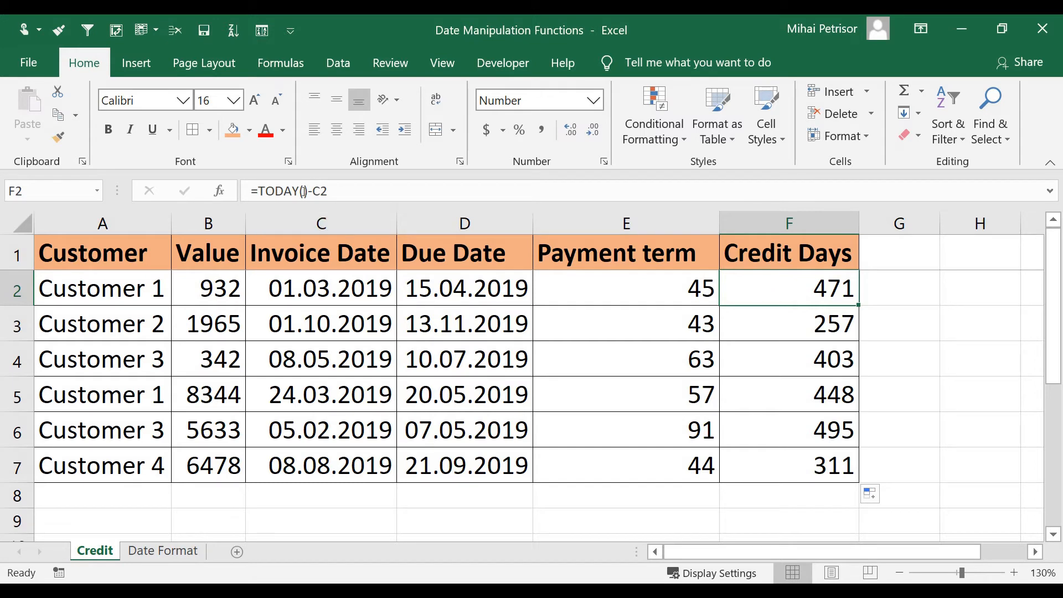
pyautogui.press('F2')
pyautogui.hotkey('ctrl', 'Return')
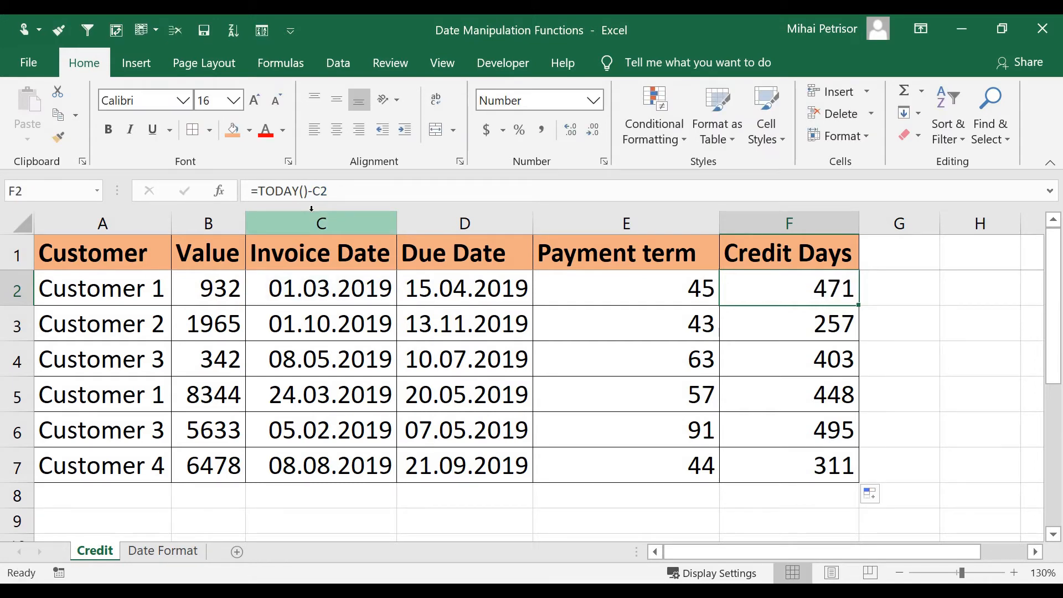
# Switch to the Date Format sheet and select the due dates in C2:C8
pyautogui.click(167, 553)
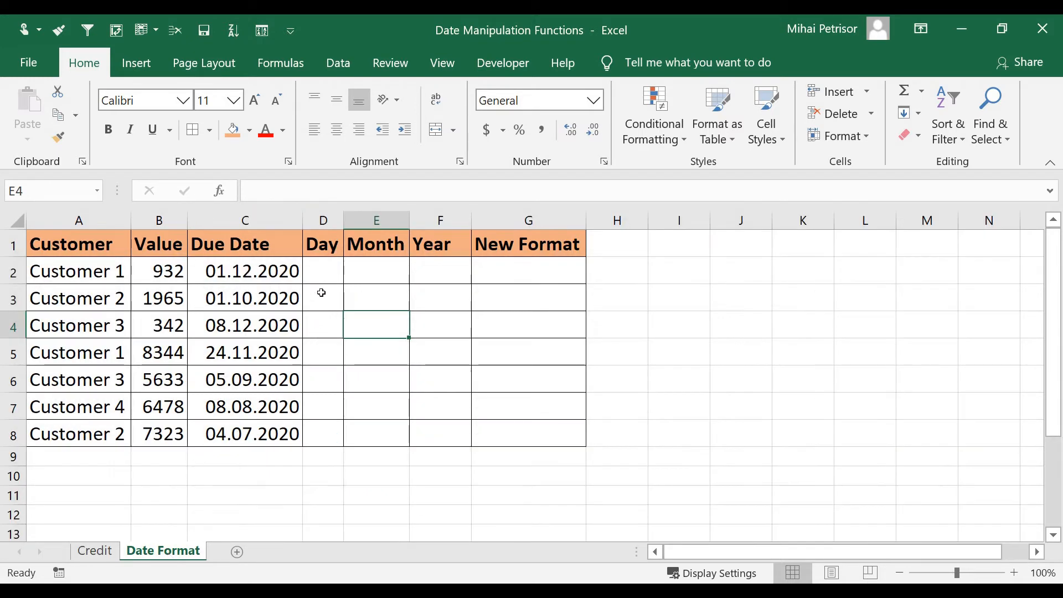
pyautogui.click(323, 275)
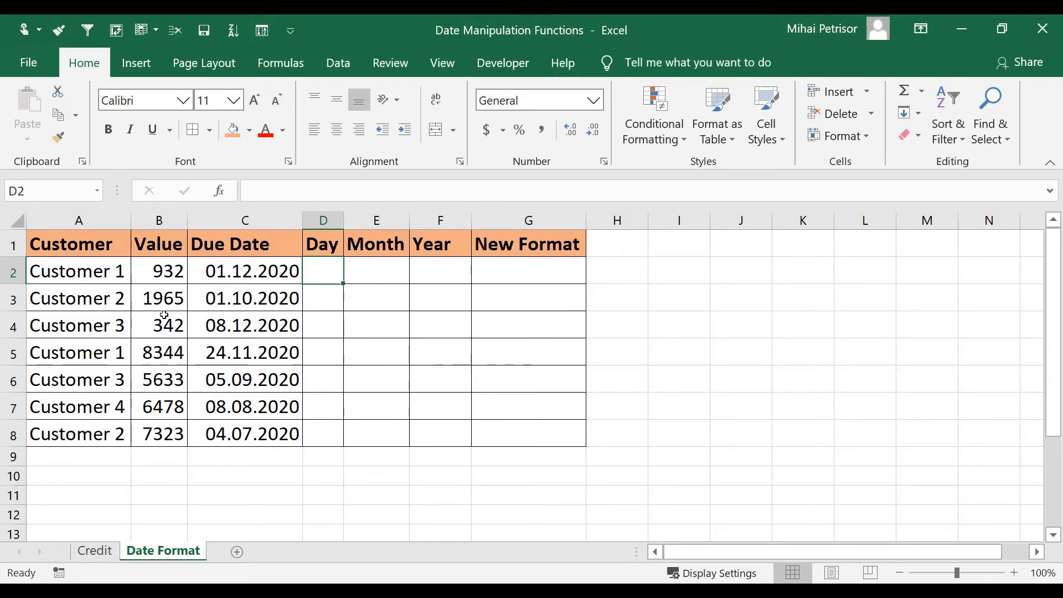
pyautogui.moveTo(278, 271); pyautogui.dragTo(273, 430)
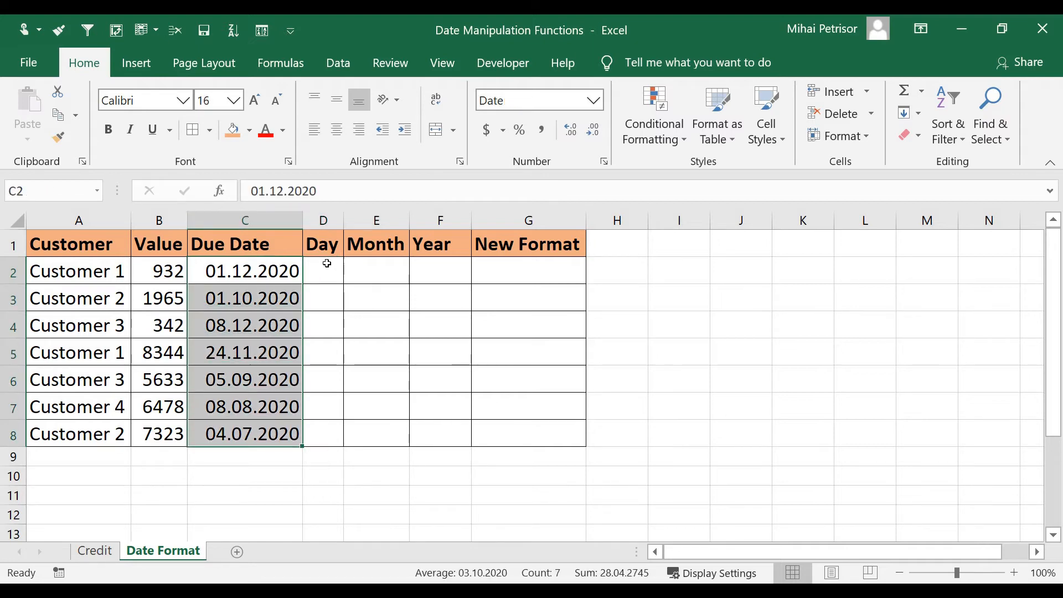
# Examine the Day, Month and Year columns alongside the first due date in C2
pyautogui.click(341, 271)
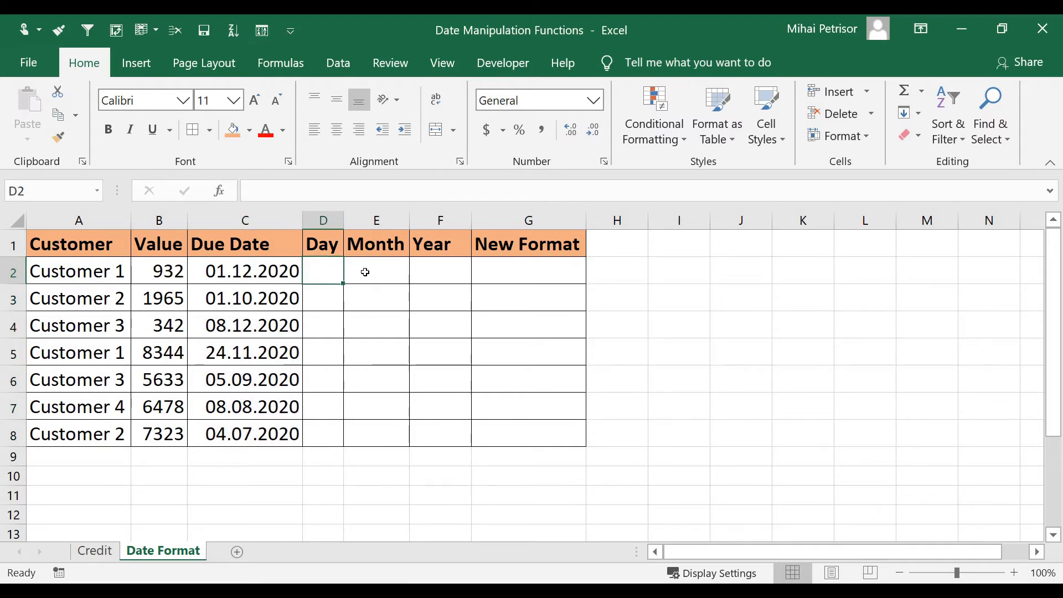
pyautogui.click(366, 272)
pyautogui.click(439, 272)
pyautogui.click(320, 268)
pyautogui.click(394, 251)
pyautogui.click(446, 242)
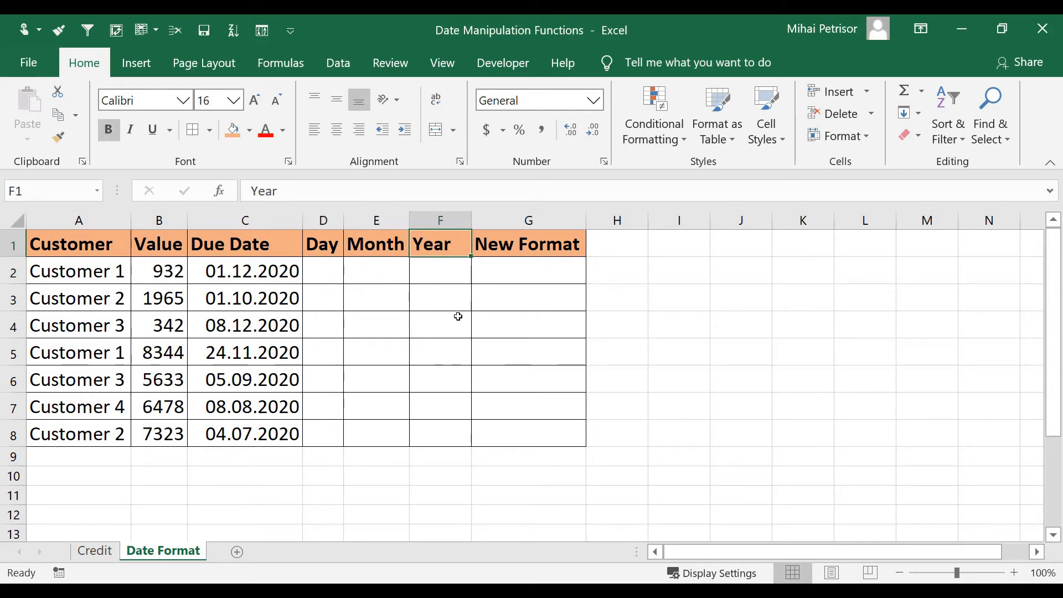
pyautogui.click(322, 279)
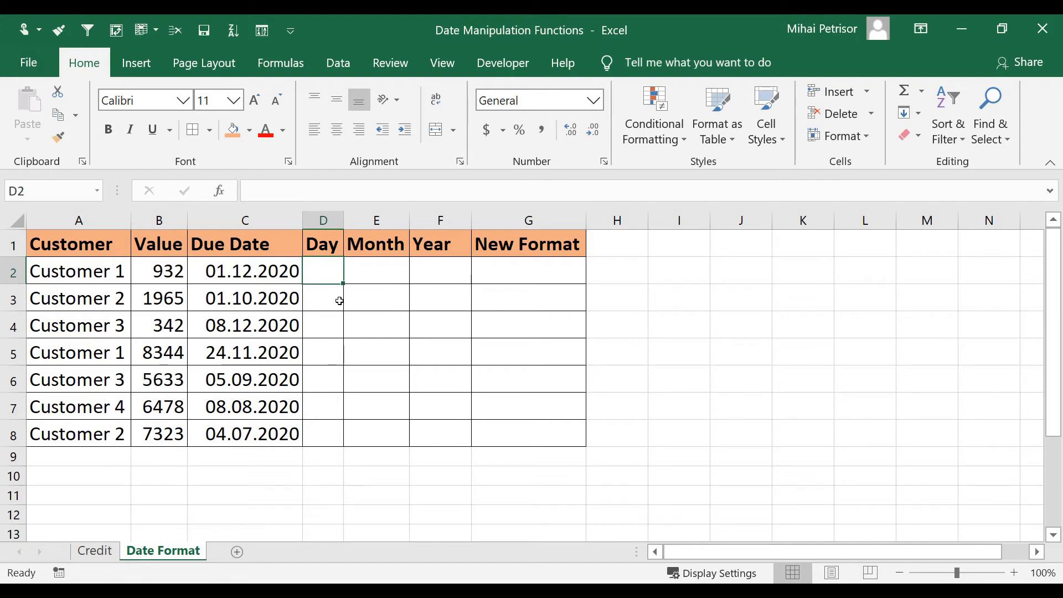
pyautogui.click(263, 272)
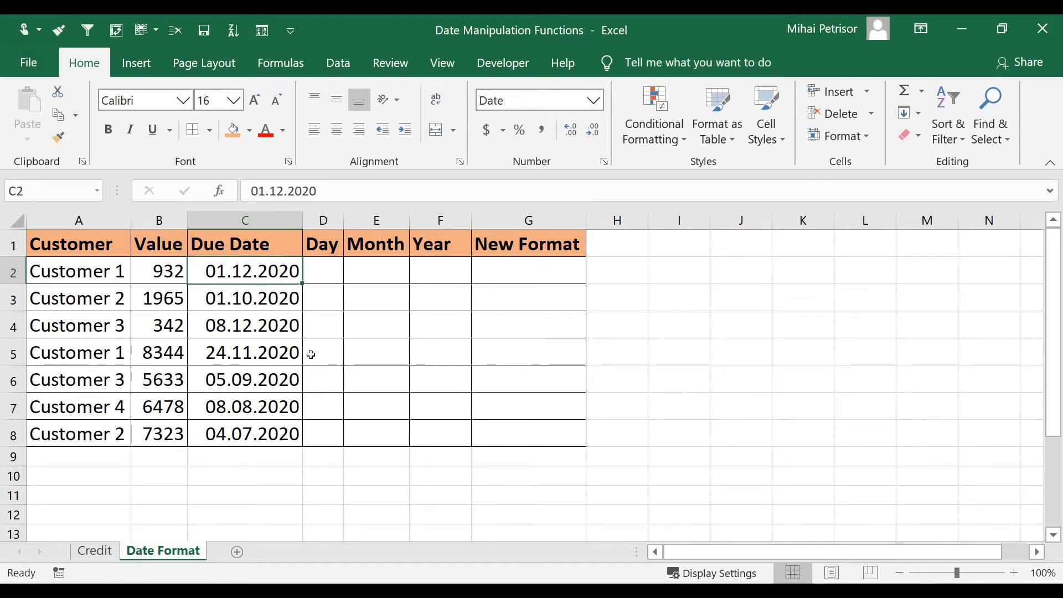
# Enter =DAY(C2) in D2 and fill the formula down to D8
pyautogui.click(318, 269)
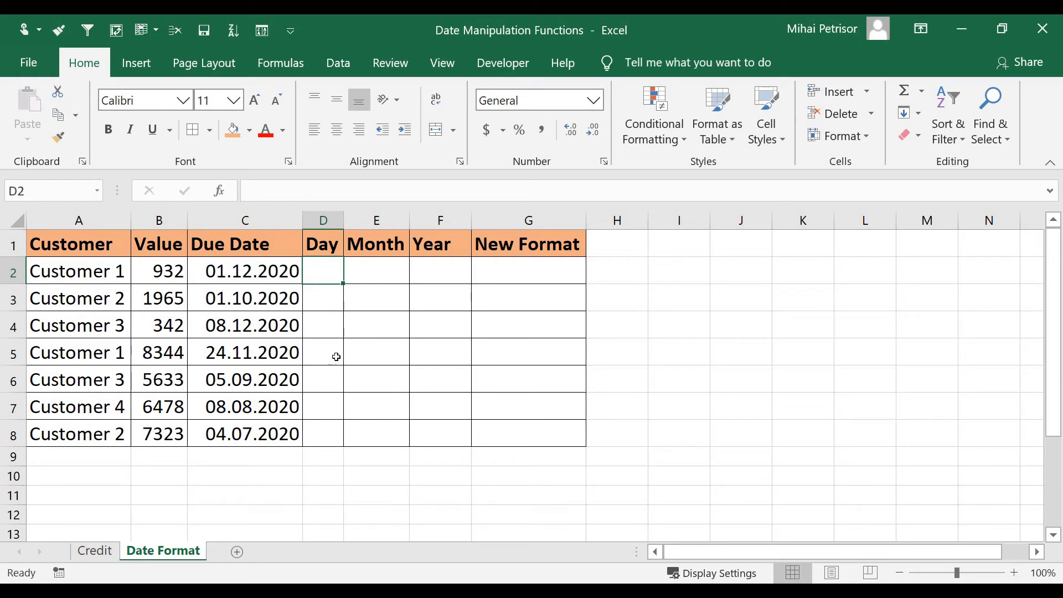
pyautogui.click(370, 273)
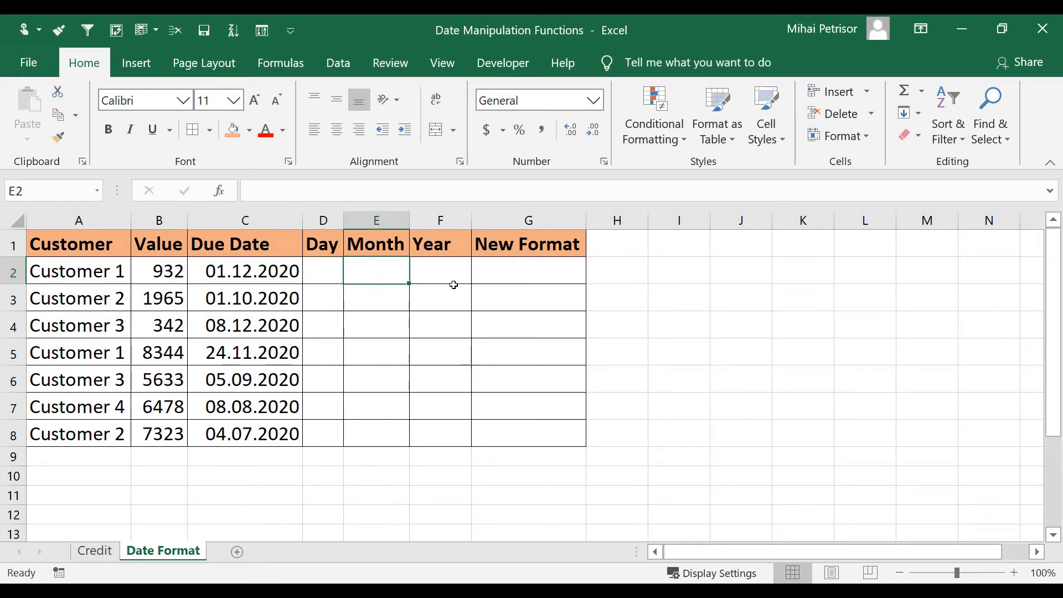
pyautogui.click(446, 269)
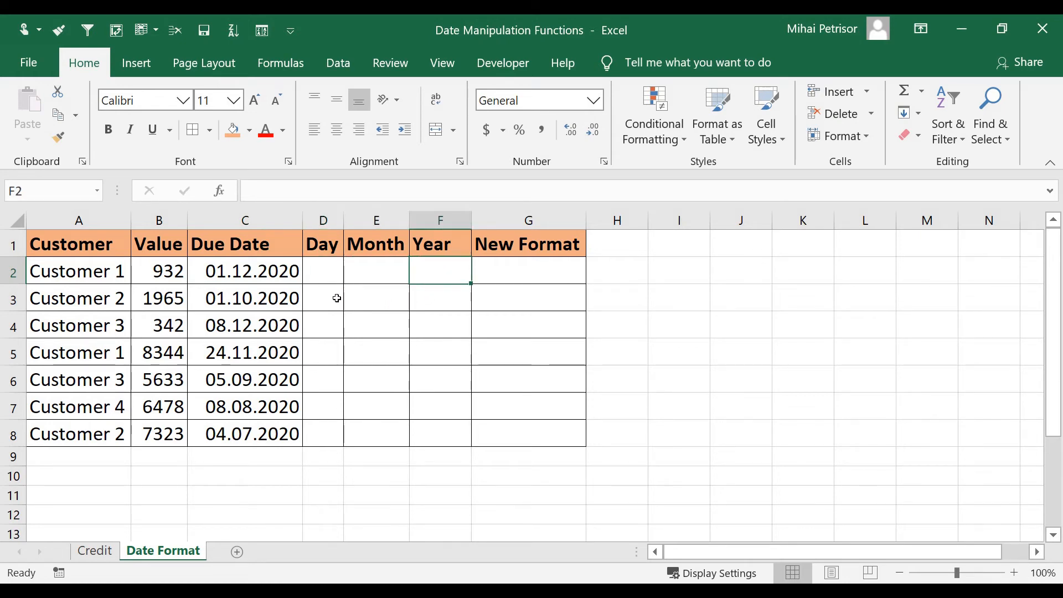
pyautogui.click(324, 274)
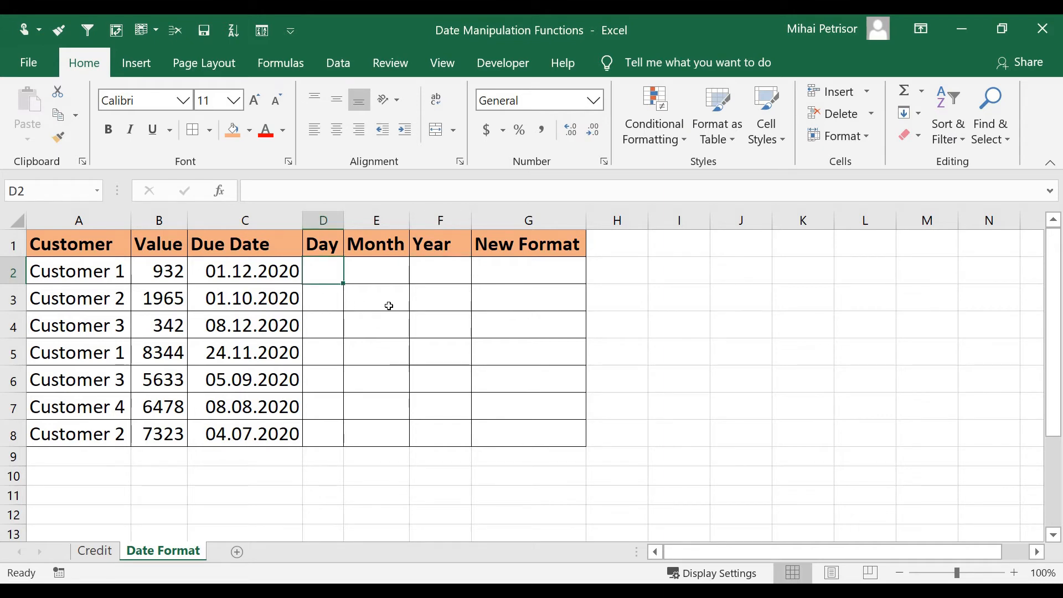
pyautogui.write('=')
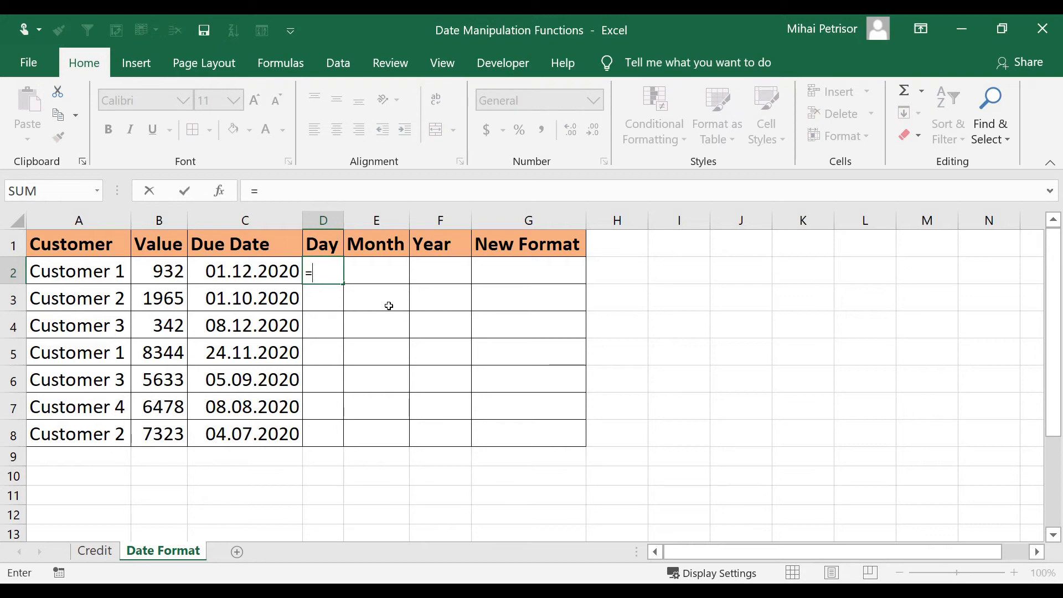
pyautogui.write('day')
pyautogui.press('Tab')
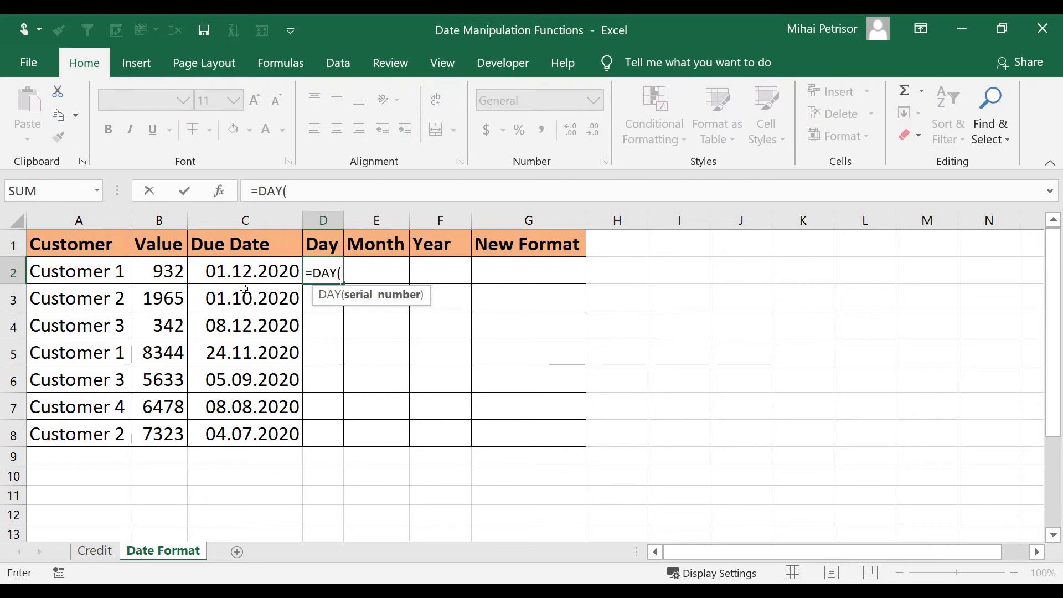
pyautogui.click(226, 272)
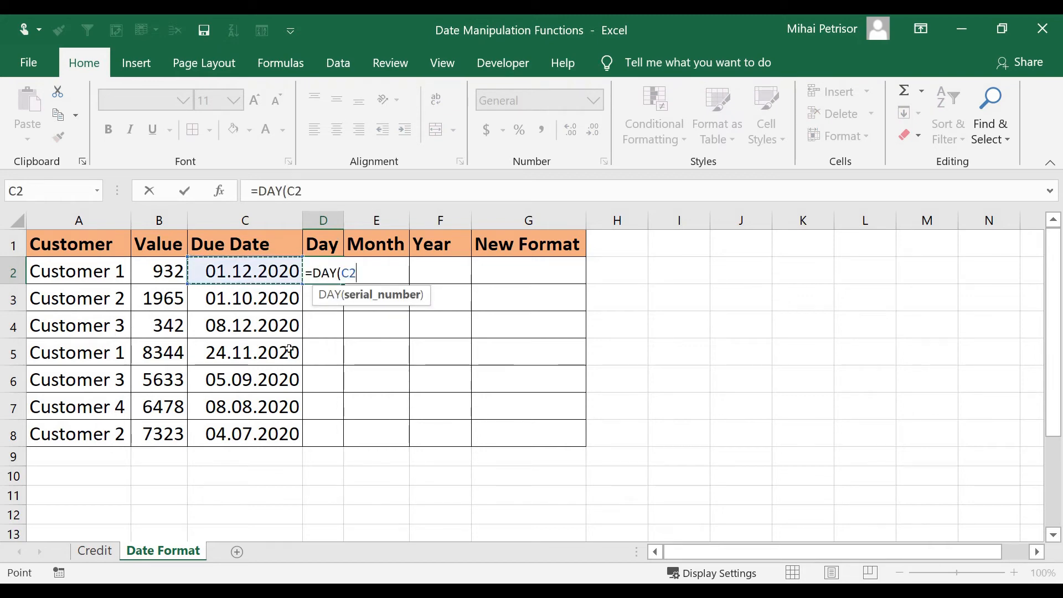
pyautogui.write(')')
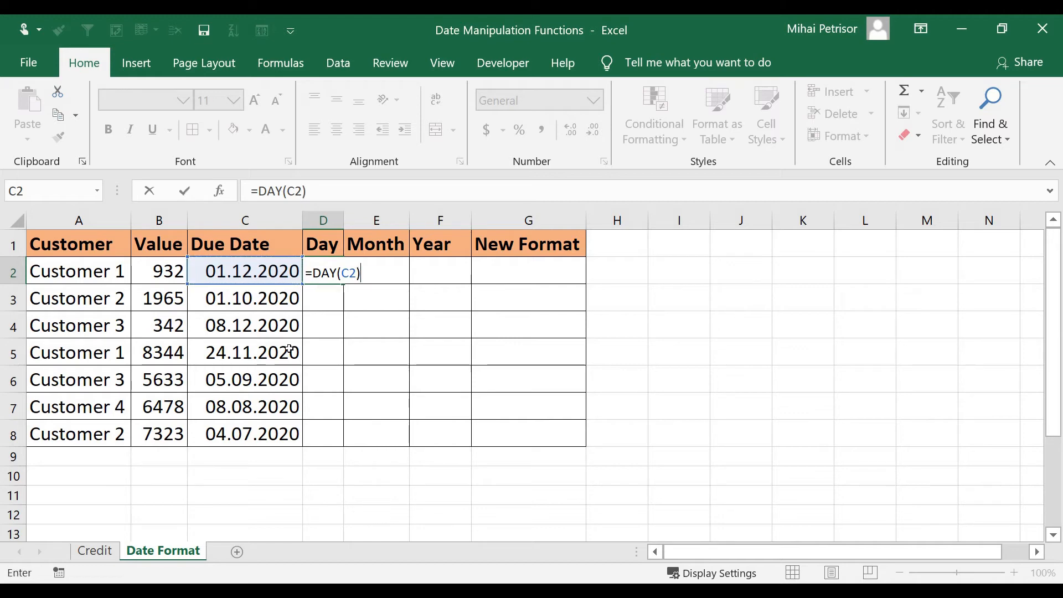
pyautogui.press('Return')
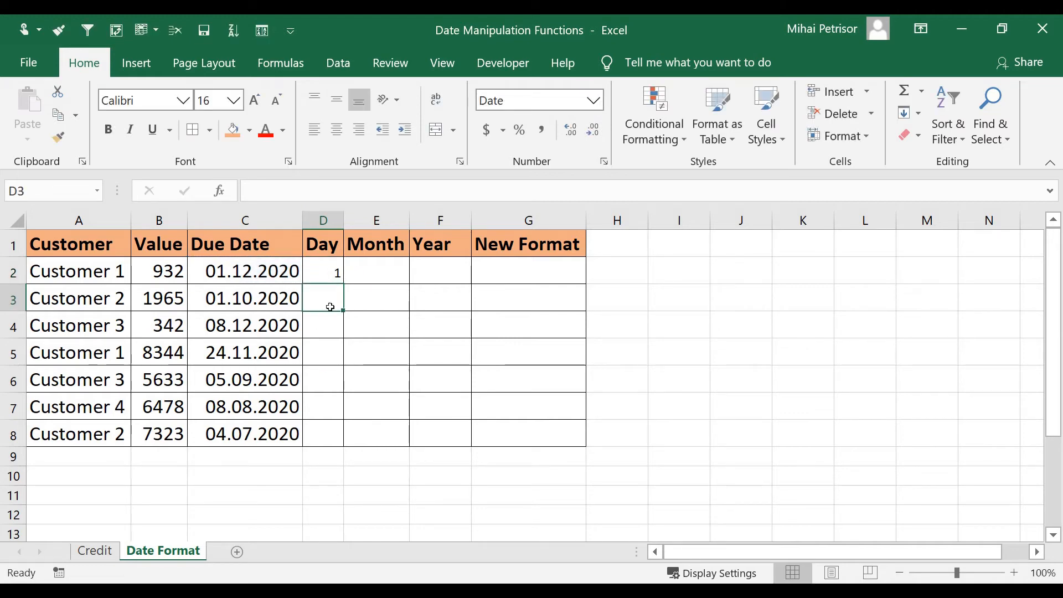
pyautogui.click(338, 275)
pyautogui.moveTo(343, 282); pyautogui.dragTo(329, 446)
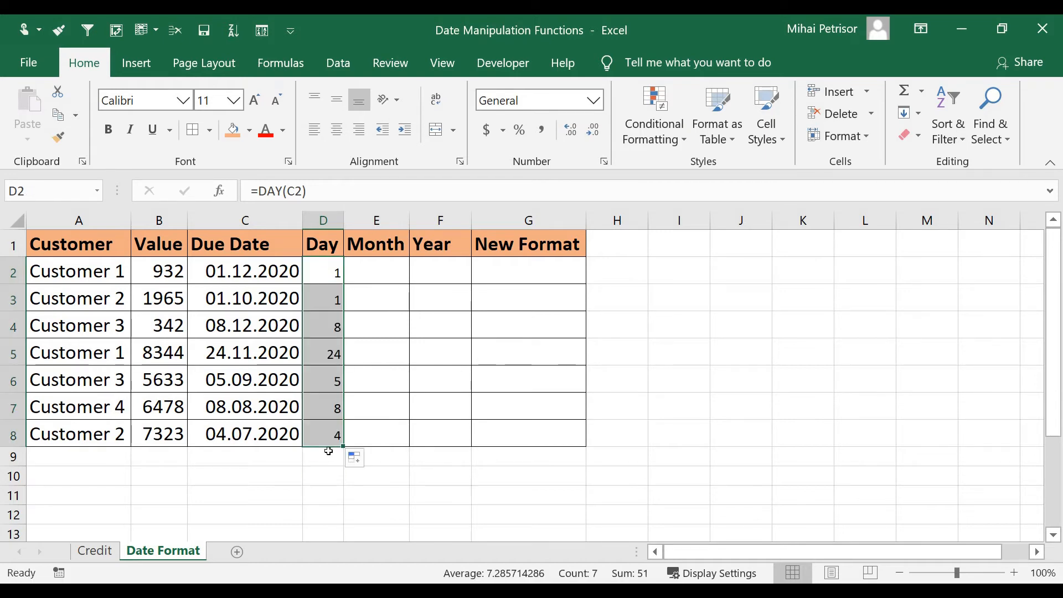
# Enter =MONTH(C2) in E2 and fill the formula down to E8
pyautogui.click(375, 270)
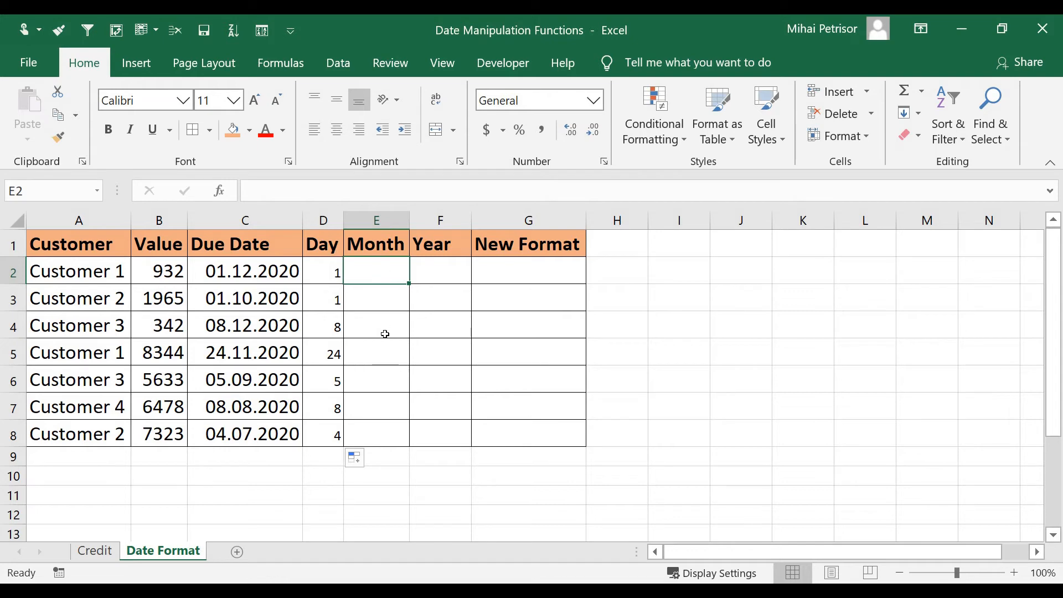
pyautogui.write('=')
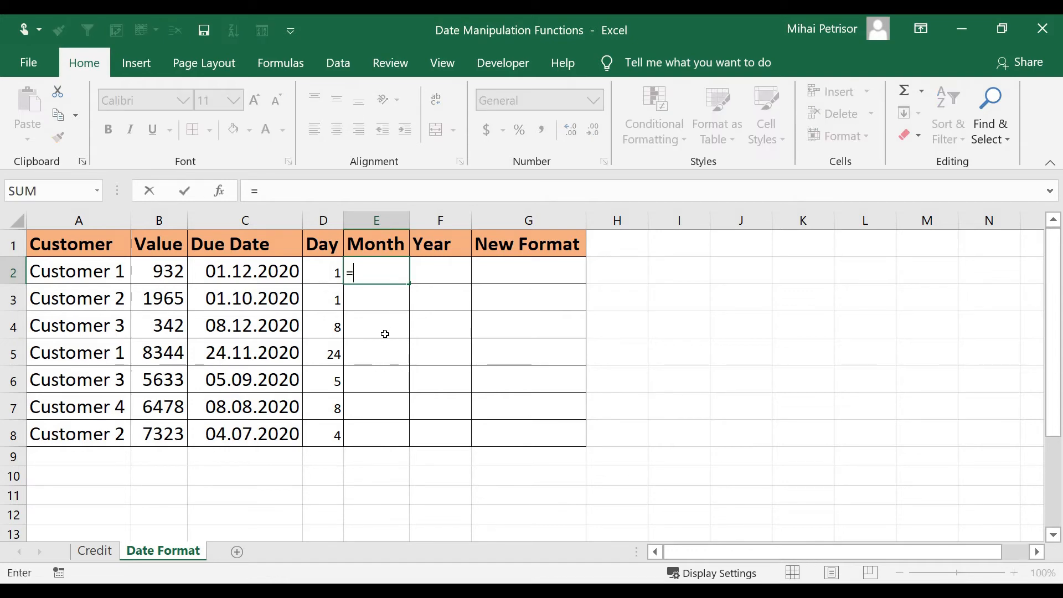
pyautogui.write('mont')
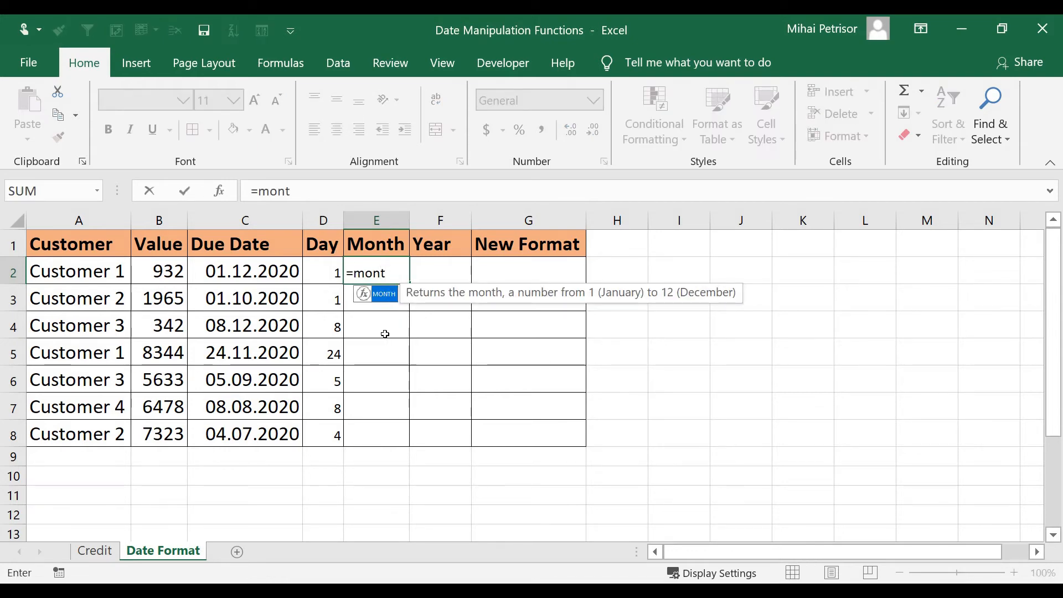
pyautogui.press('Tab')
pyautogui.click(282, 267)
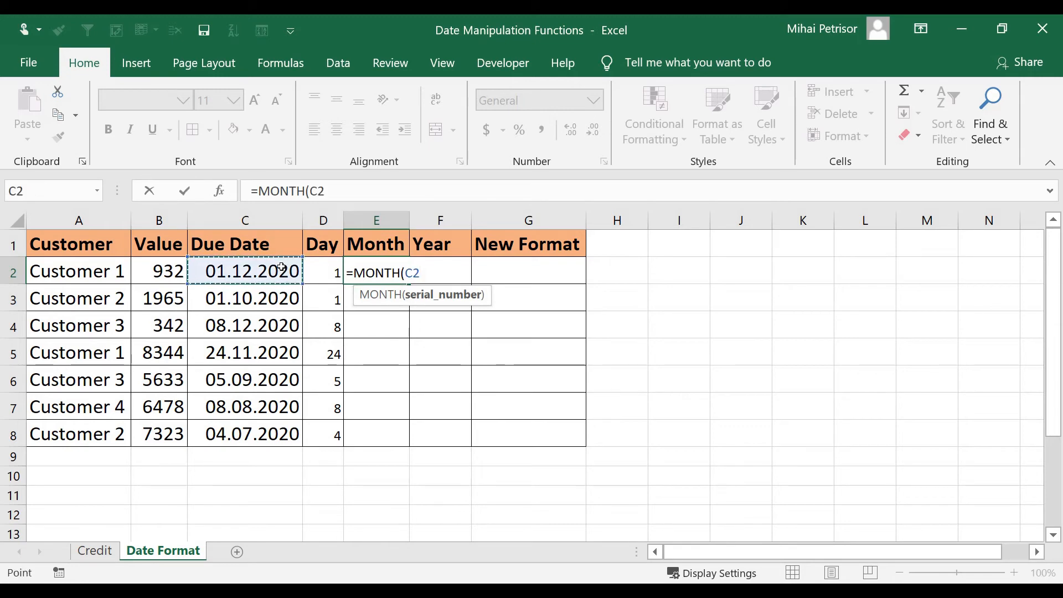
pyautogui.write(')')
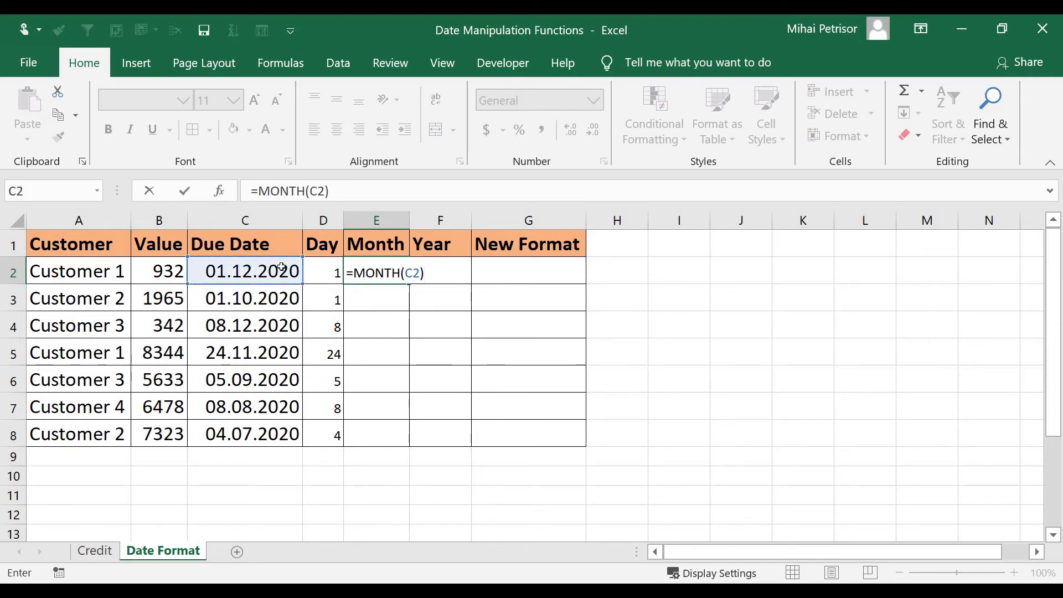
pyautogui.press('Return')
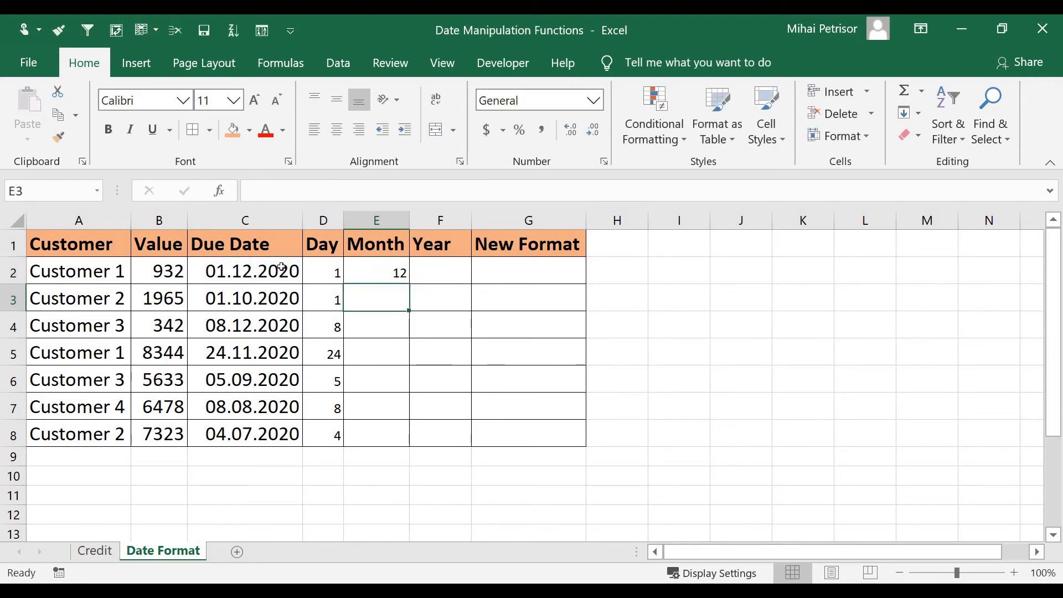
pyautogui.click(404, 272)
pyautogui.moveTo(408, 284); pyautogui.dragTo(408, 446)
# Enter =YEAR(C2) in F2 and fill the formula down to F8
pyautogui.click(438, 270)
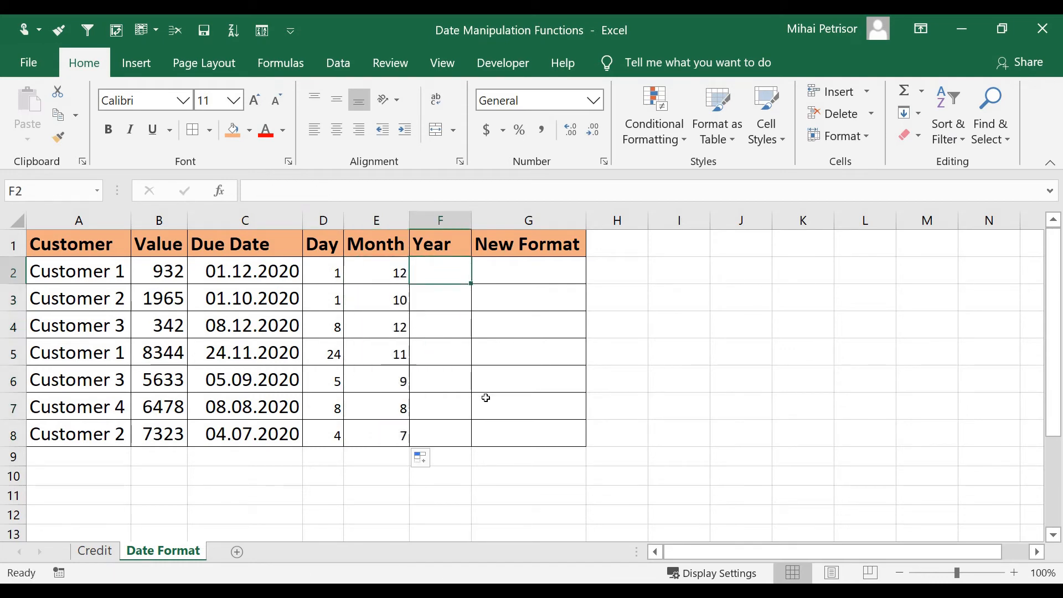
pyautogui.write('=year')
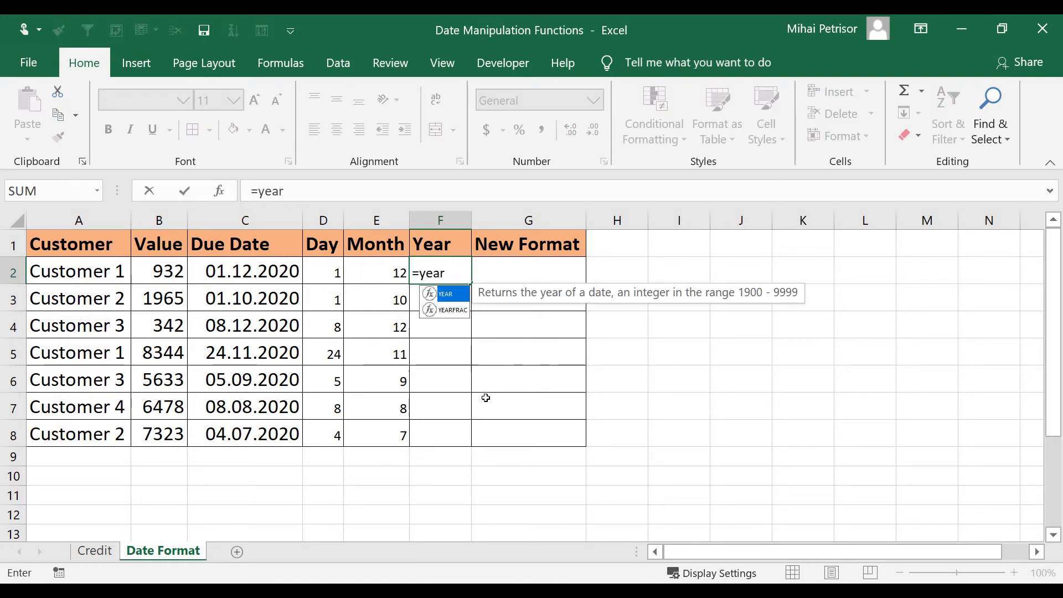
pyautogui.press('Tab')
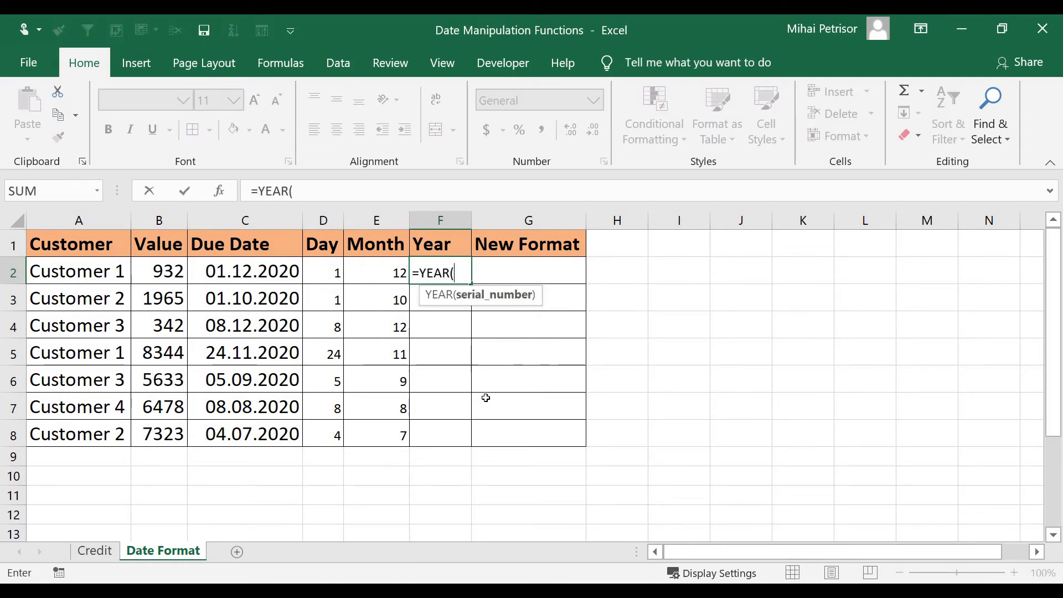
pyautogui.click(249, 275)
pyautogui.write(')')
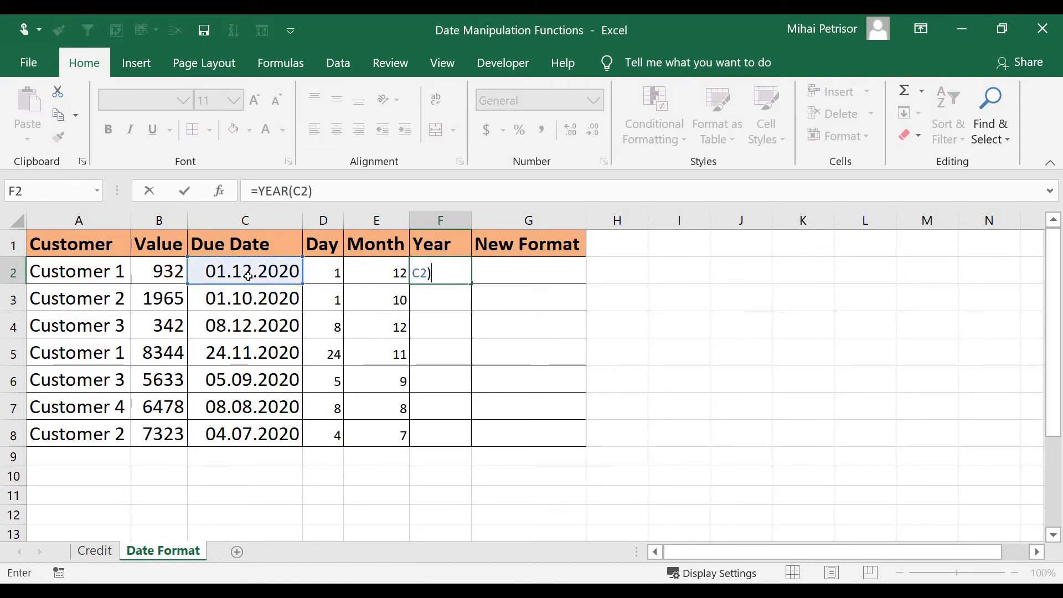
pyautogui.press('Return')
pyautogui.click(449, 271)
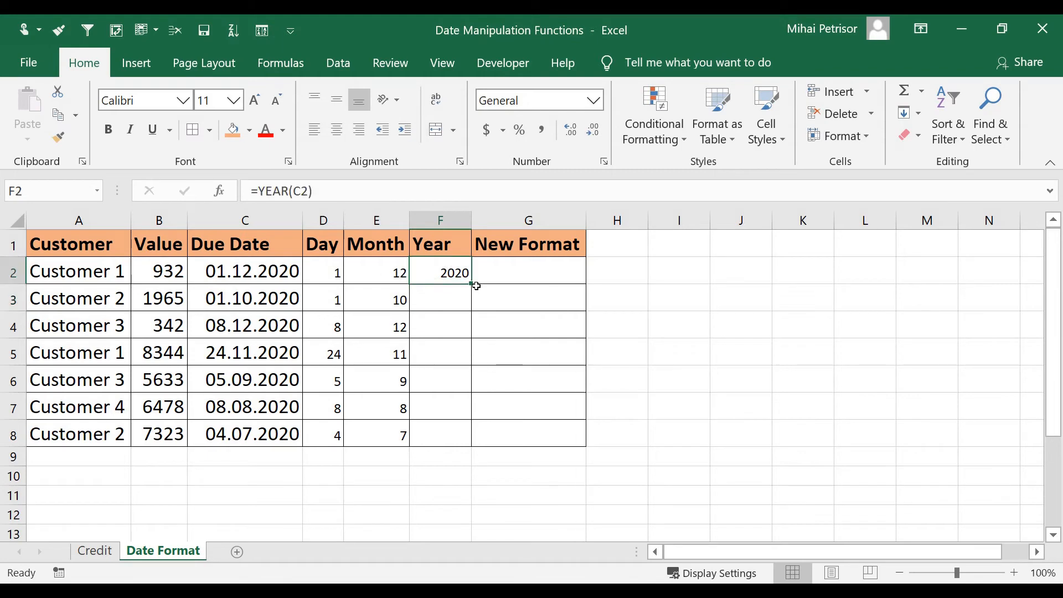
pyautogui.moveTo(471, 283); pyautogui.dragTo(476, 447)
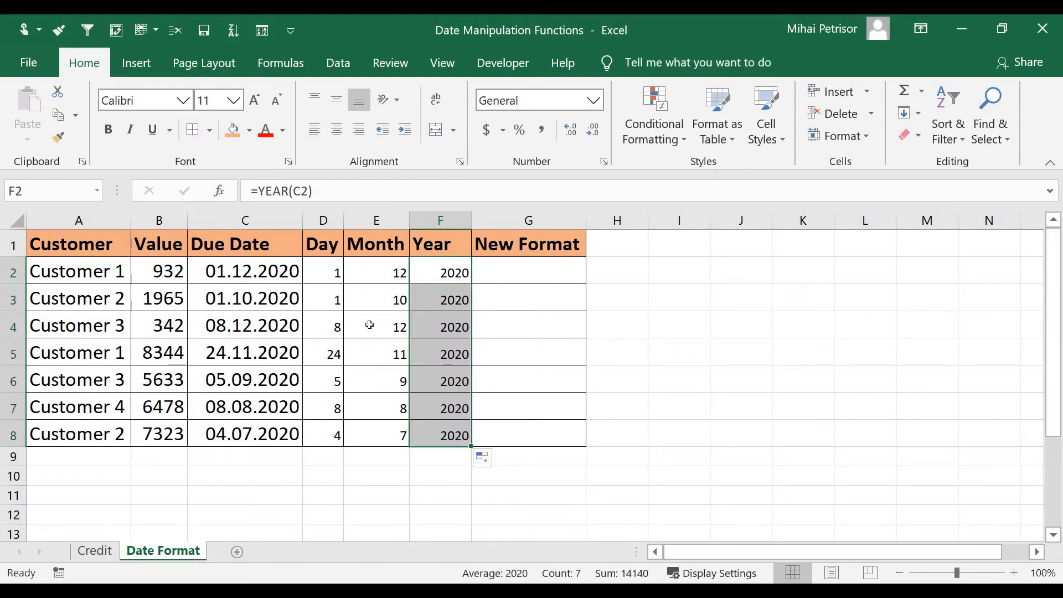
# Examine the DAY, MONTH and YEAR formulas in D2:F2 against the due date in C2
pyautogui.click(332, 270)
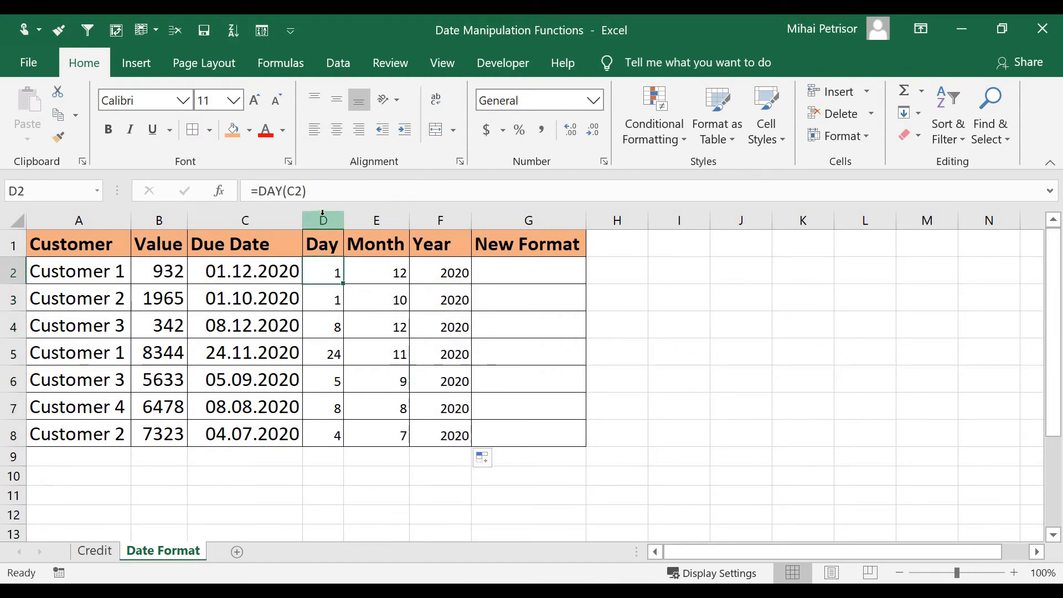
pyautogui.click(323, 217)
pyautogui.click(267, 271)
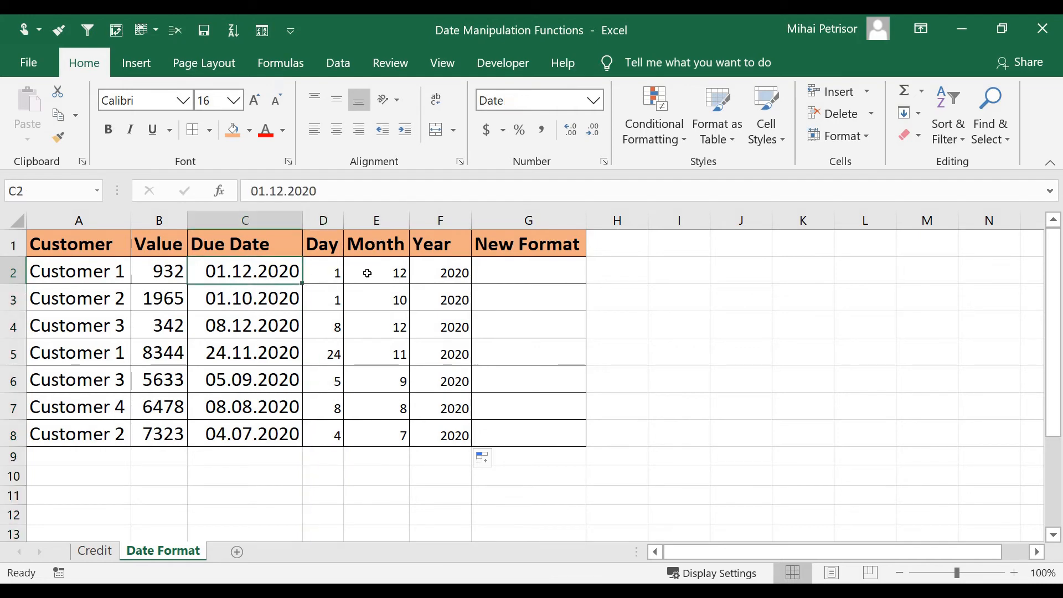
pyautogui.click(368, 271)
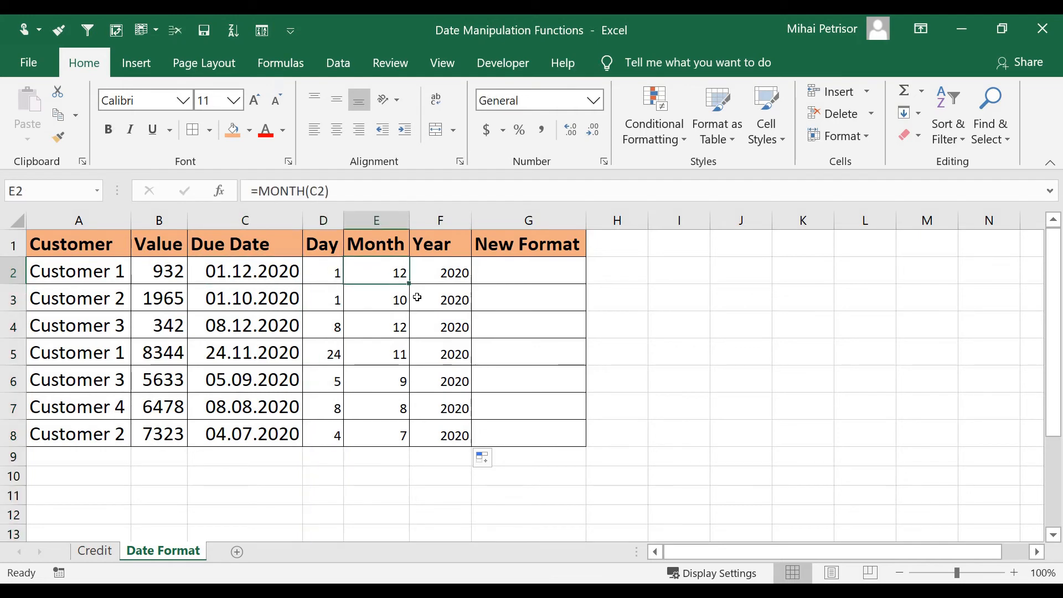
pyautogui.click(325, 265)
pyautogui.click(357, 278)
pyautogui.click(446, 262)
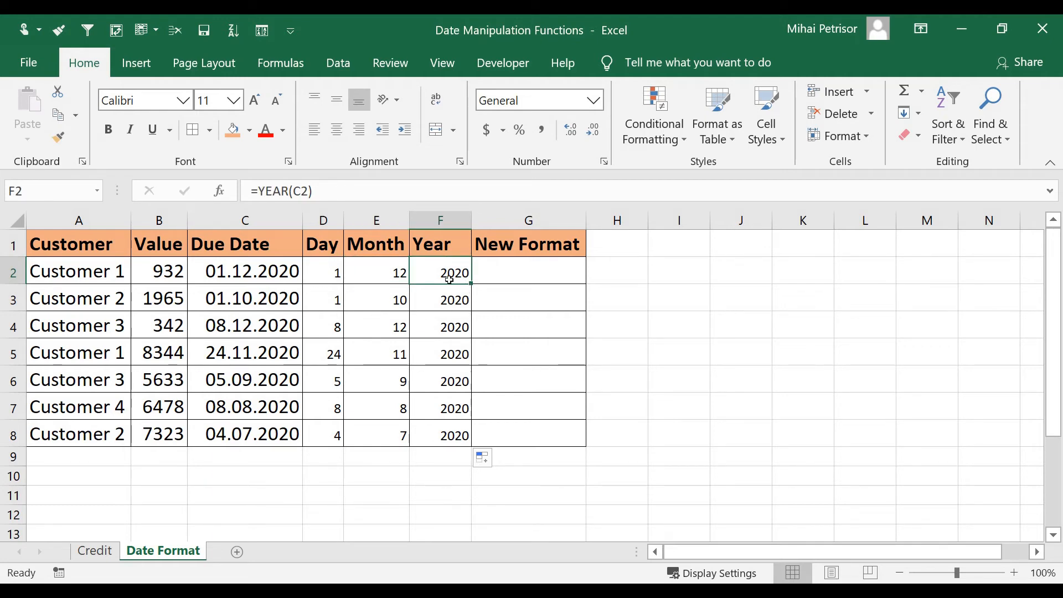
# Compare the due date in C2 and the Day, Month and Year columns with the New Format column
pyautogui.click(507, 271)
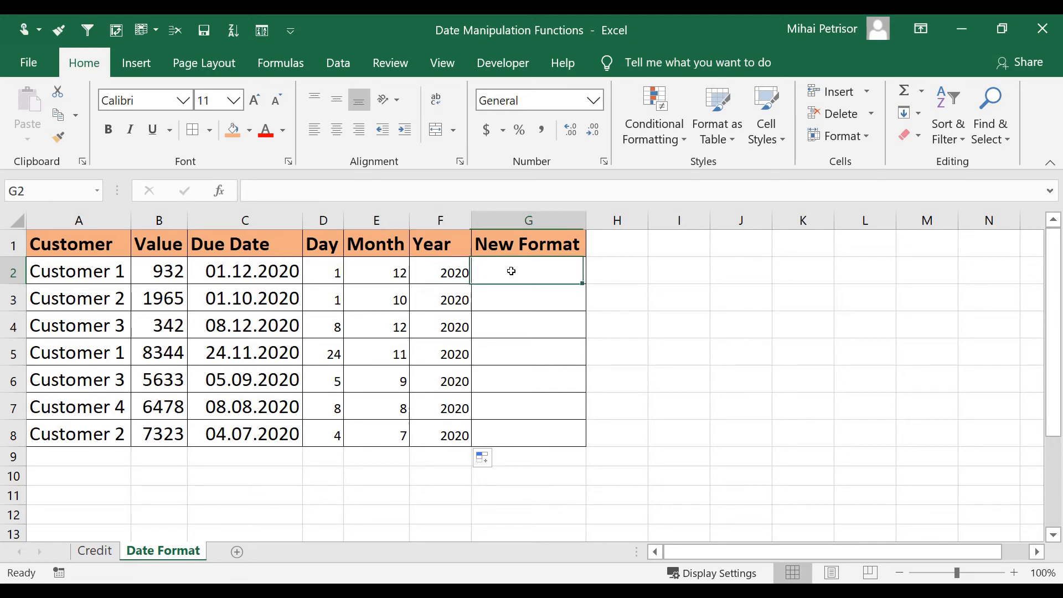
pyautogui.click(269, 270)
pyautogui.click(563, 269)
pyautogui.click(236, 268)
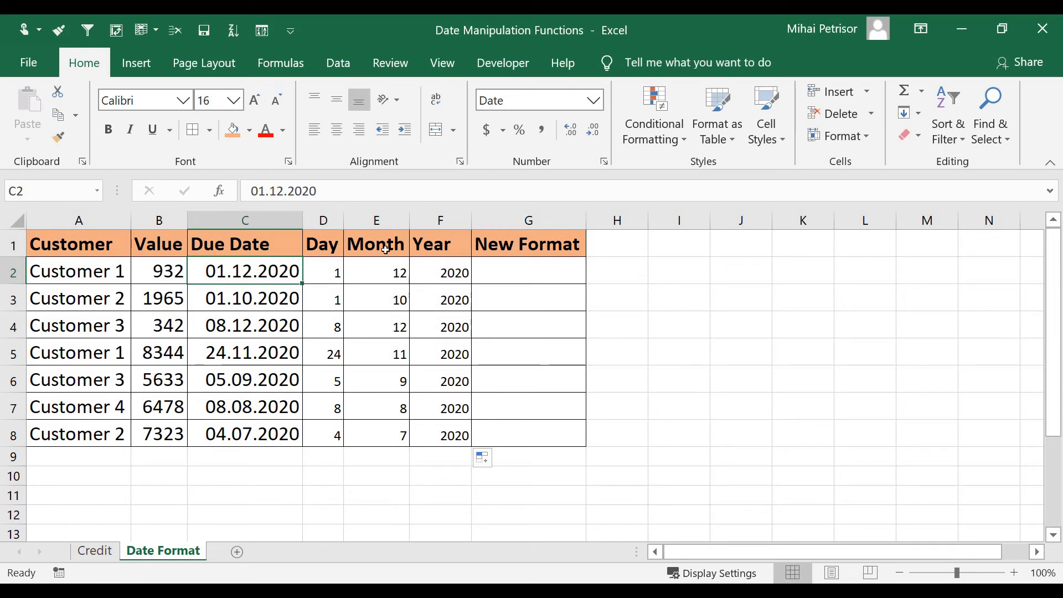
pyautogui.click(332, 214)
pyautogui.moveTo(332, 215); pyautogui.dragTo(437, 216)
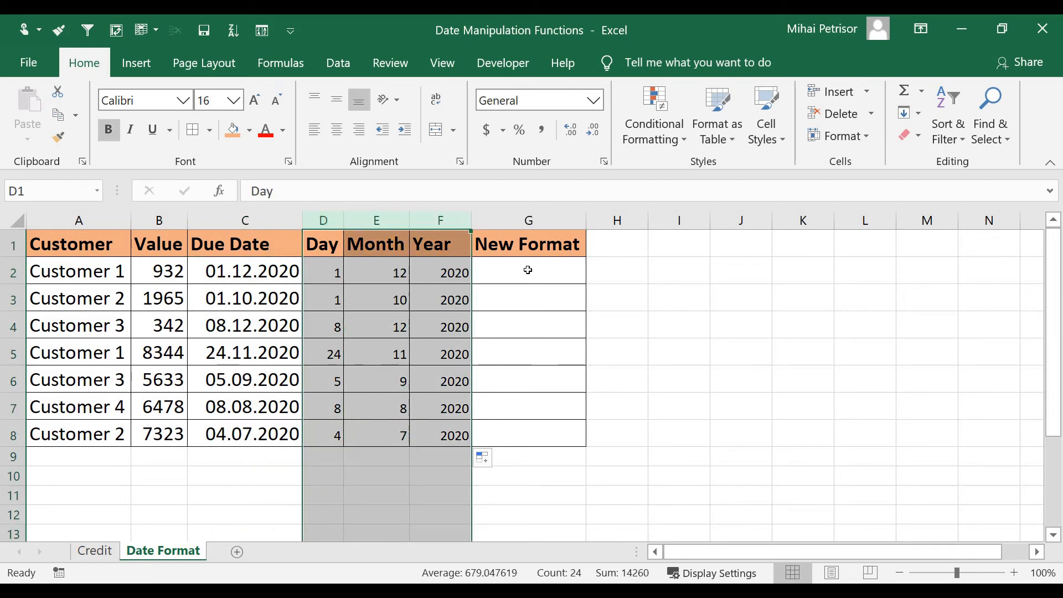
pyautogui.click(528, 270)
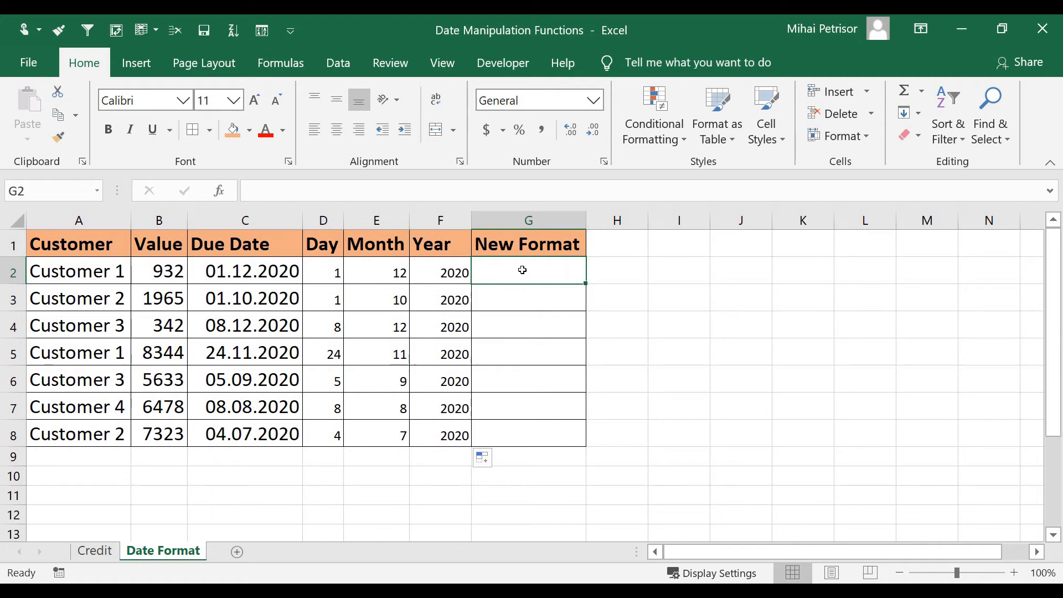
# Look through the New Format cells G2 to G8 and select the date parts in D2:F2
pyautogui.click(519, 300)
pyautogui.click(519, 266)
pyautogui.click(520, 300)
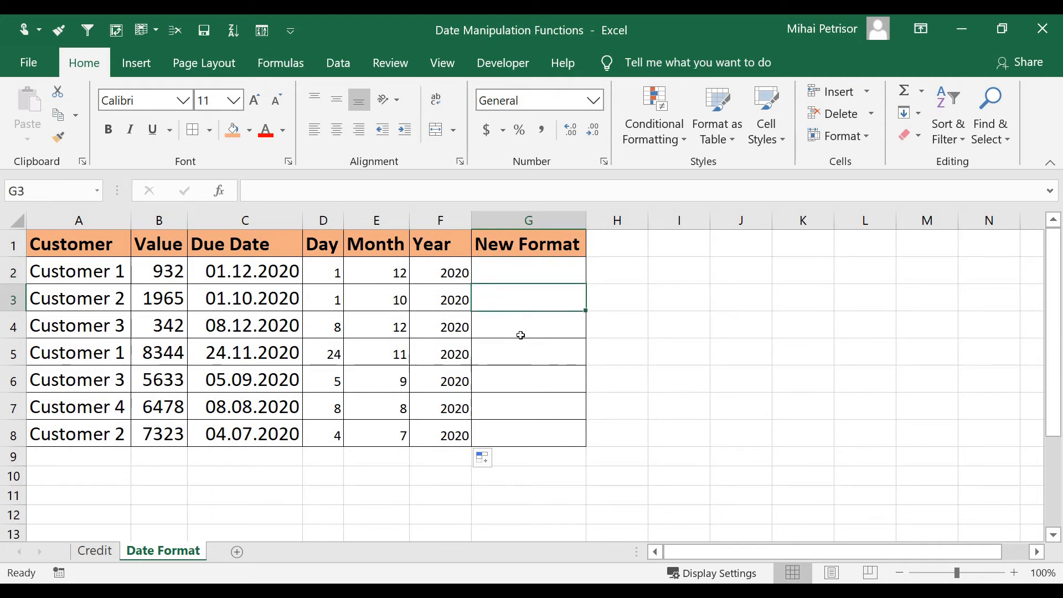
pyautogui.click(520, 333)
pyautogui.click(520, 359)
pyautogui.click(517, 384)
pyautogui.click(516, 406)
pyautogui.click(514, 433)
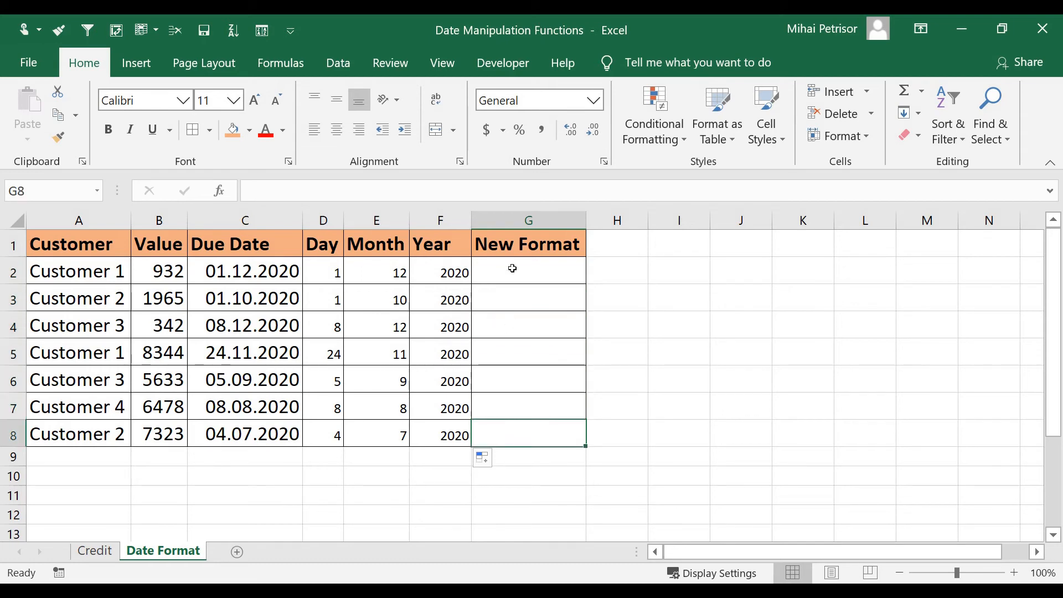
pyautogui.click(513, 268)
pyautogui.click(512, 299)
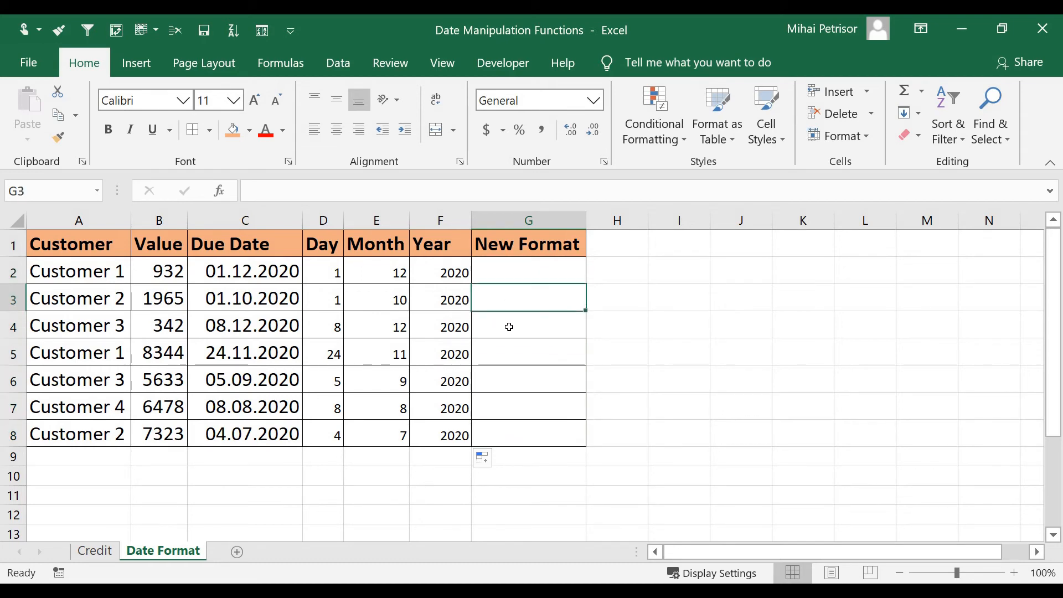
pyautogui.click(508, 328)
pyautogui.click(505, 355)
pyautogui.click(507, 384)
pyautogui.click(500, 419)
pyautogui.click(501, 433)
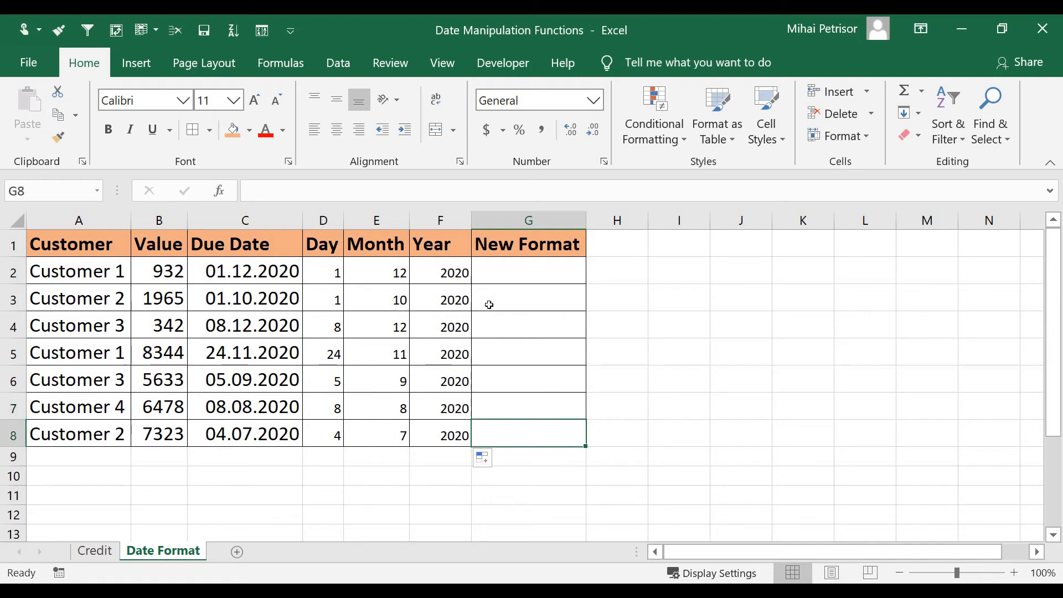
pyautogui.click(498, 254)
pyautogui.moveTo(321, 267); pyautogui.dragTo(443, 273)
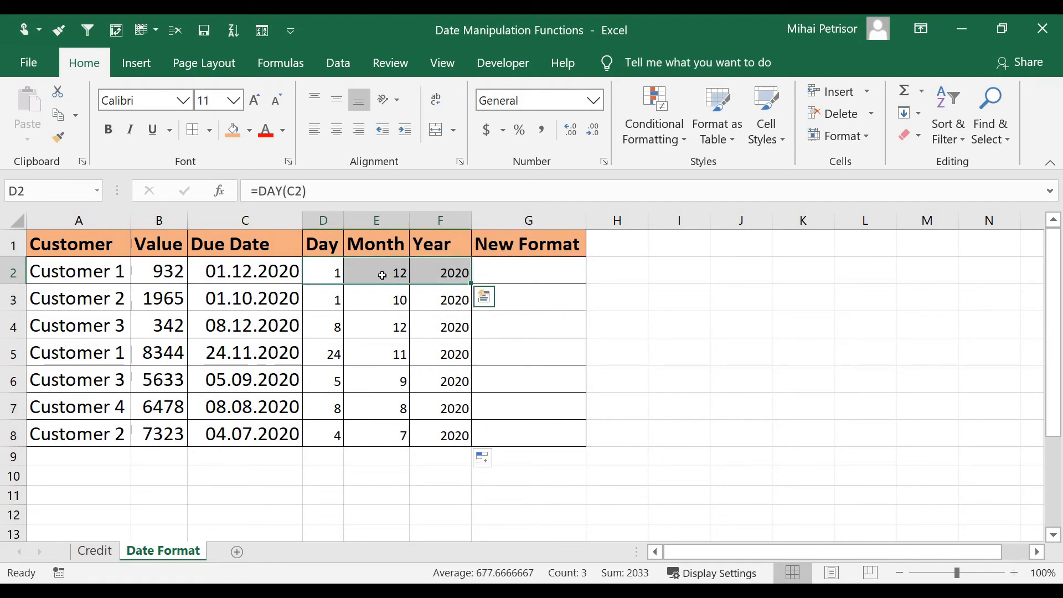
# In G2, begin a formula that joins the month in E2 with a slash, =E2&"/"&
pyautogui.click(281, 273)
pyautogui.click(525, 276)
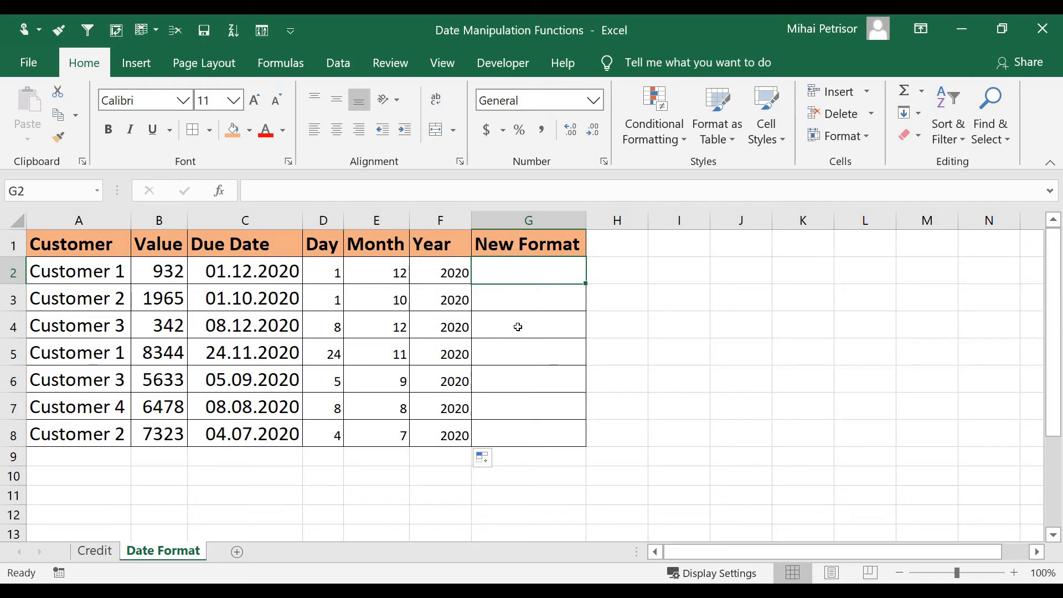
pyautogui.write('=')
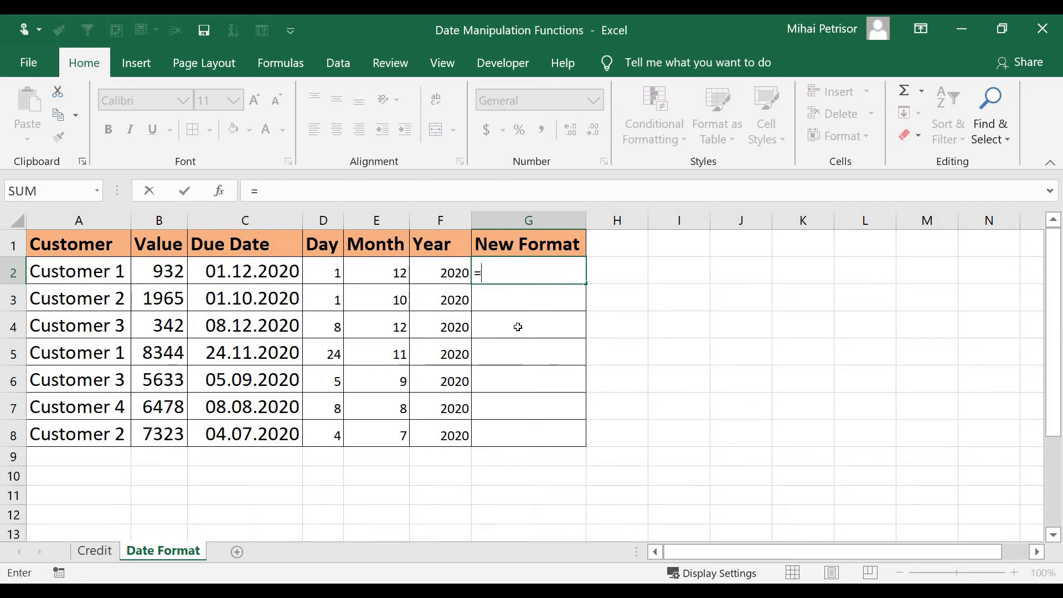
pyautogui.click(375, 268)
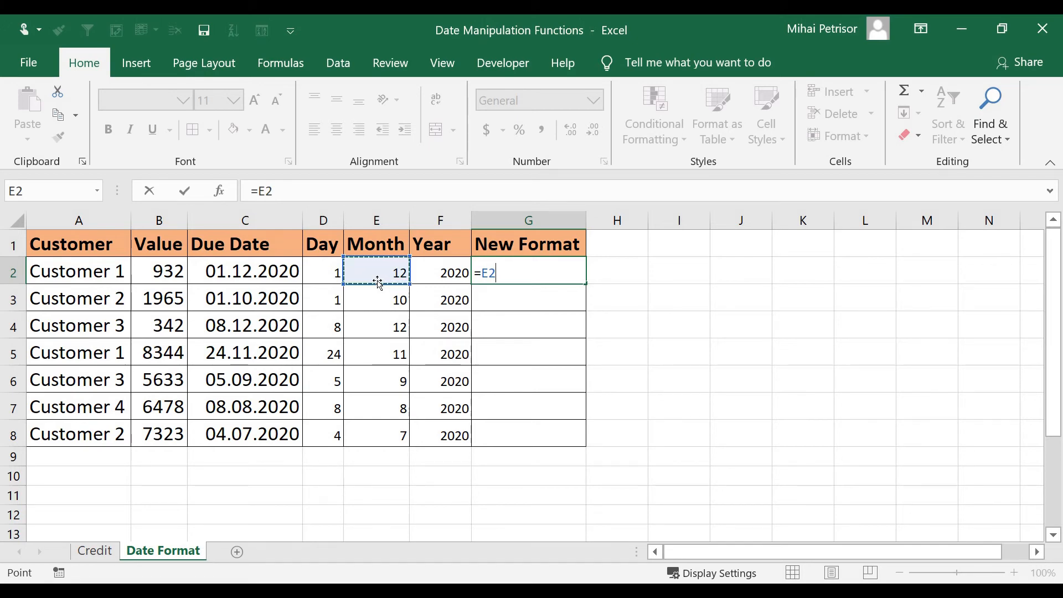
pyautogui.write('&')
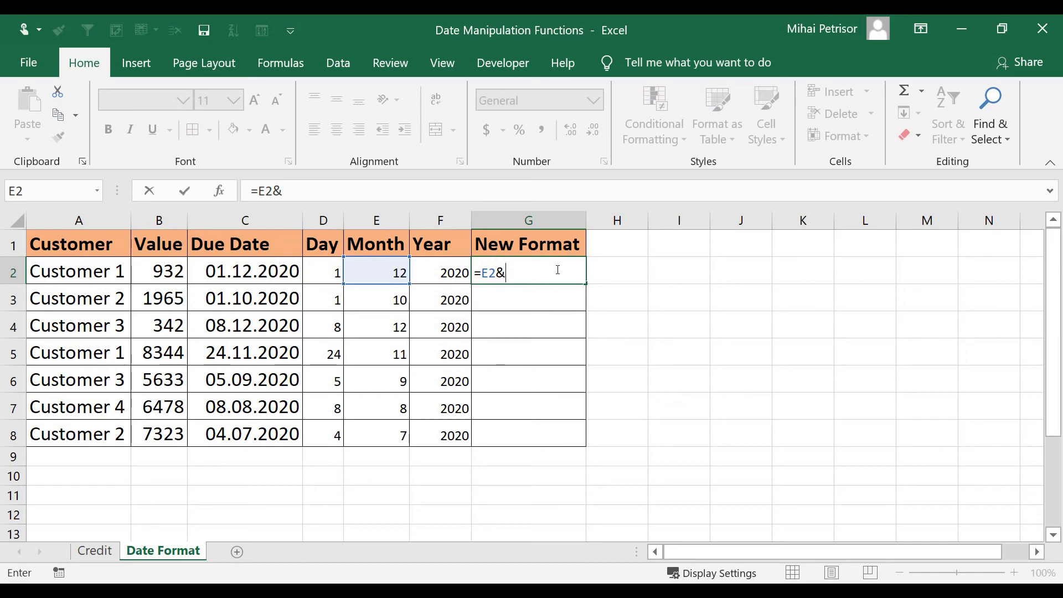
pyautogui.write('""')
pyautogui.press('F2')
pyautogui.press('Left')
pyautogui.write('/"&')
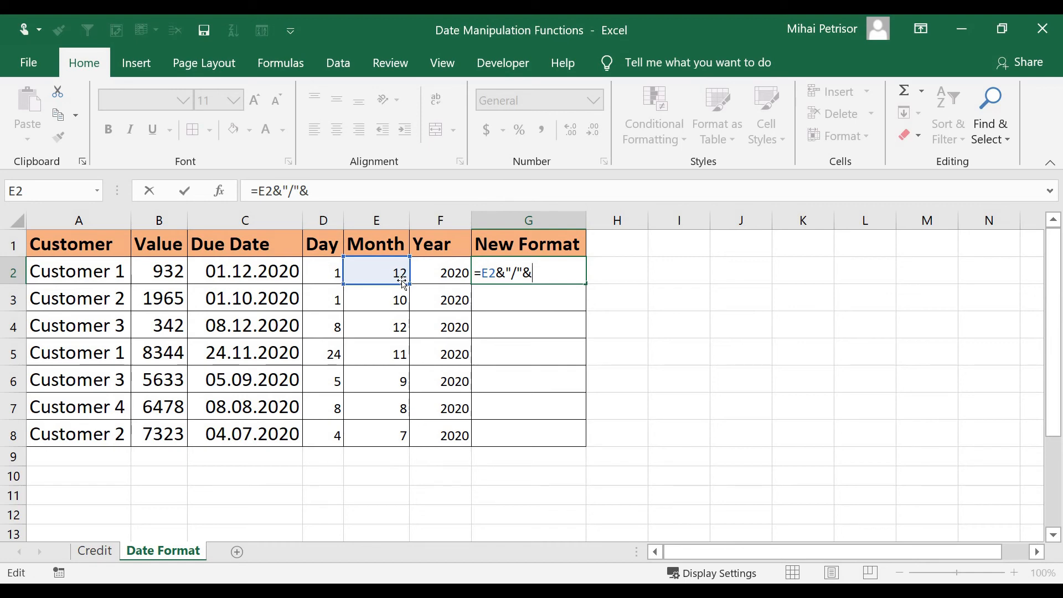
# Complete the G2 formula as =E2&"/"&D2&"/"&F2 and fill it down to G8
pyautogui.click(323, 271)
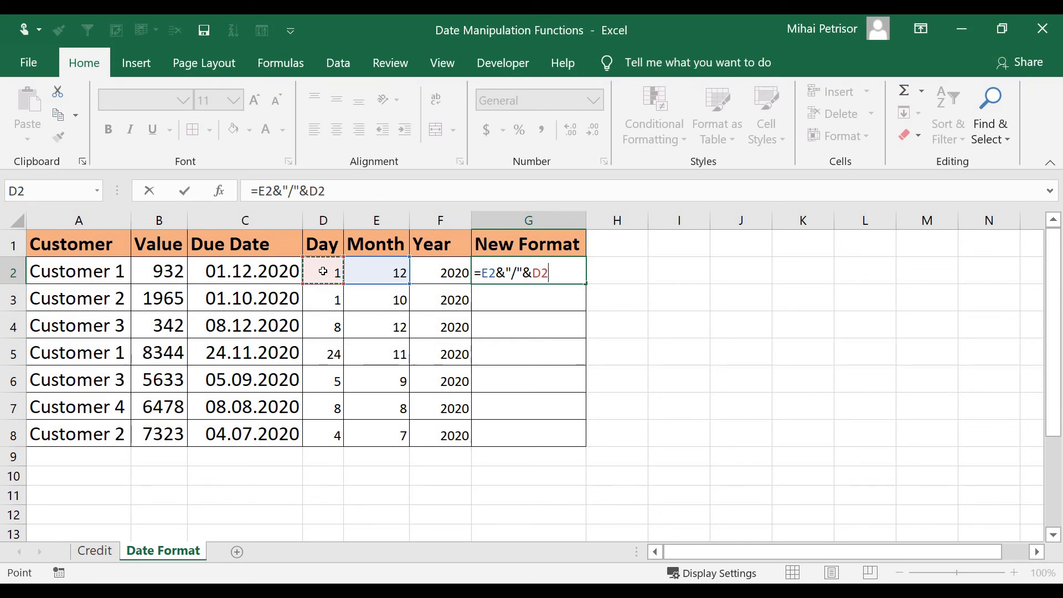
pyautogui.write('&""')
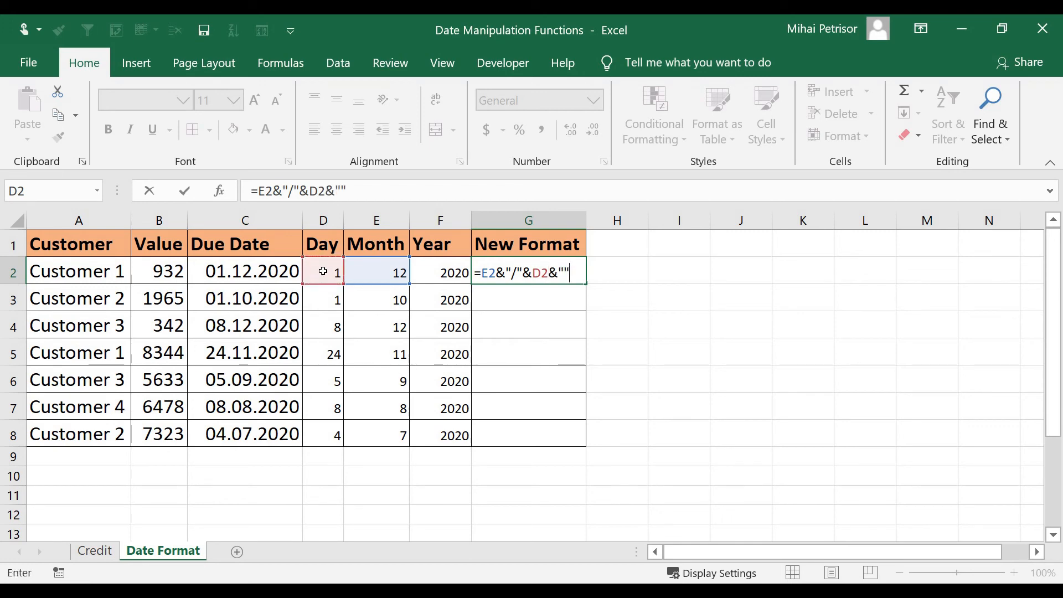
pyautogui.click(565, 273)
pyautogui.write('/"&')
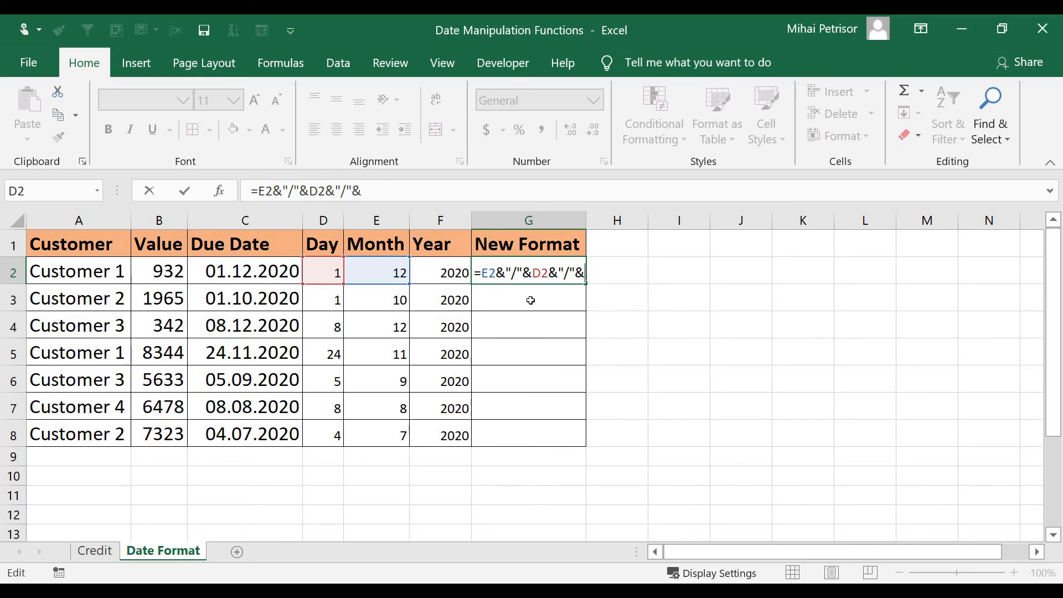
pyautogui.click(454, 273)
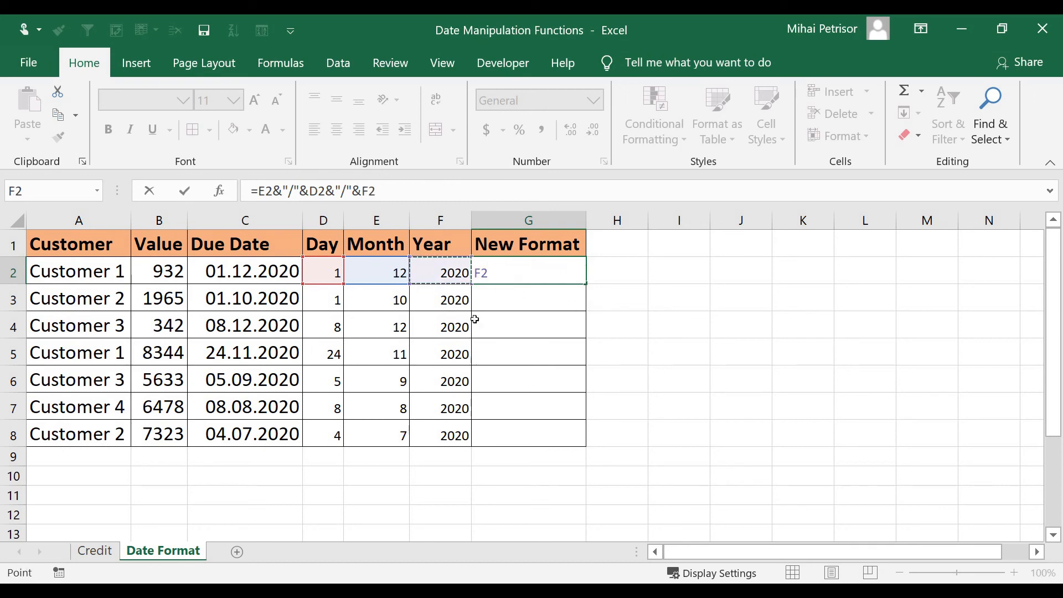
pyautogui.press('Return')
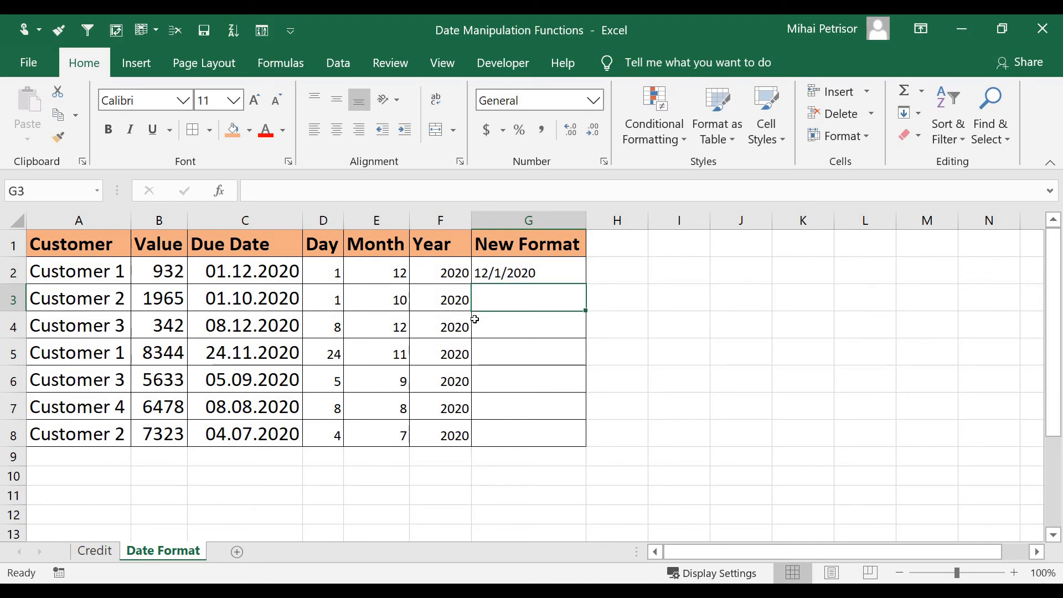
pyautogui.click(494, 279)
pyautogui.moveTo(587, 281); pyautogui.dragTo(582, 442)
# Compare the due dates in column C with the dates in the New Format column, including row 5's day and G2's formula
pyautogui.click(294, 299)
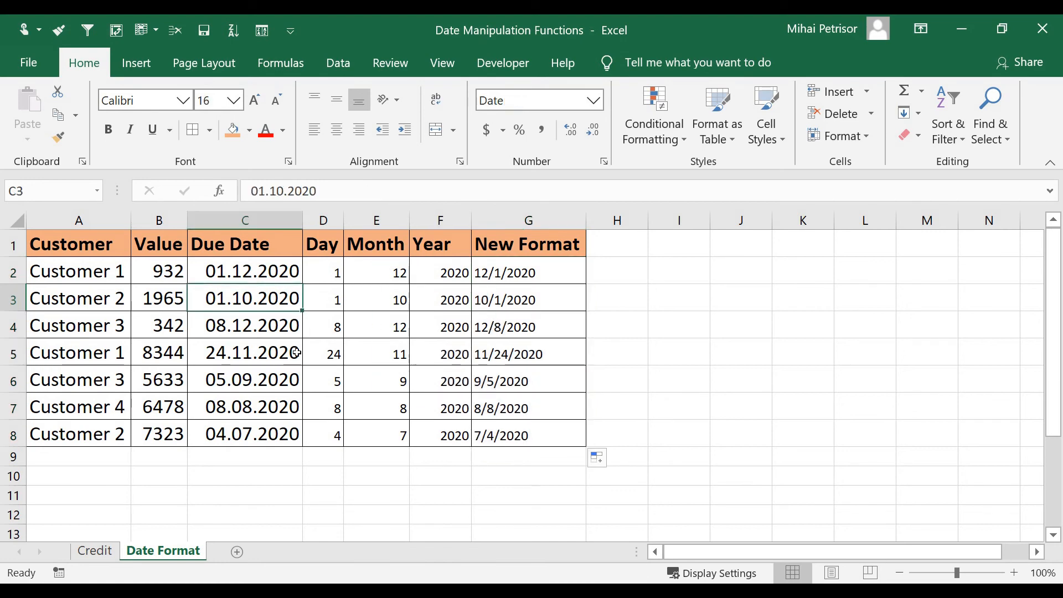
pyautogui.click(556, 352)
pyautogui.click(535, 387)
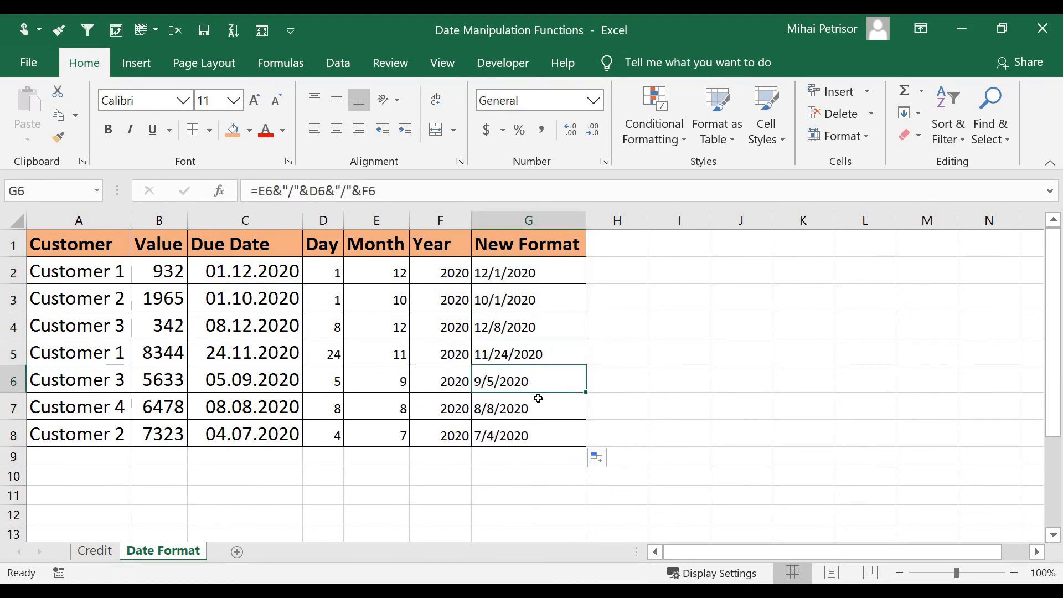
pyautogui.click(534, 408)
pyautogui.click(533, 441)
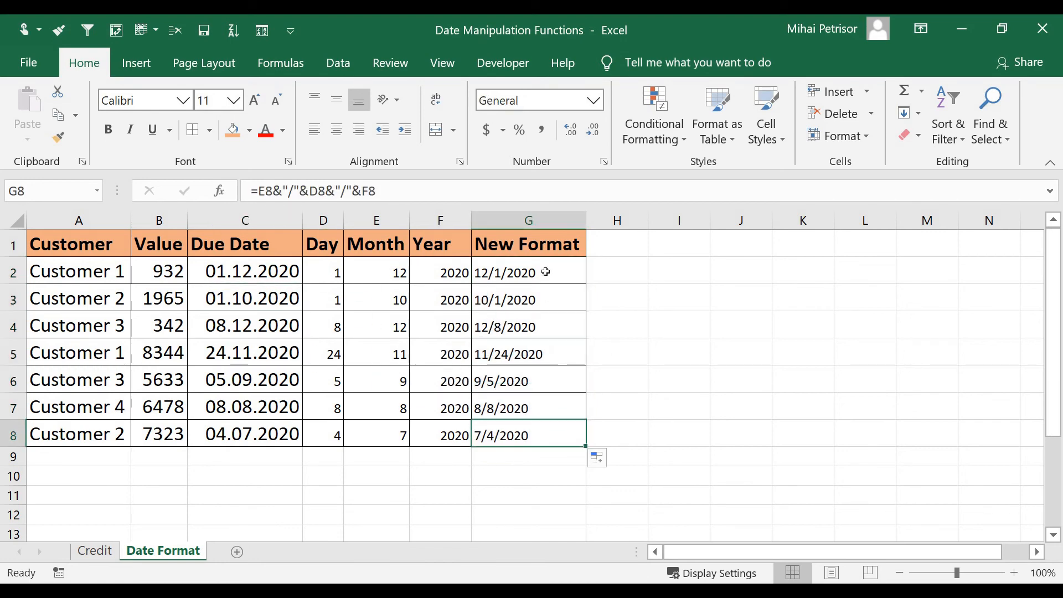
pyautogui.click(546, 269)
pyautogui.click(524, 355)
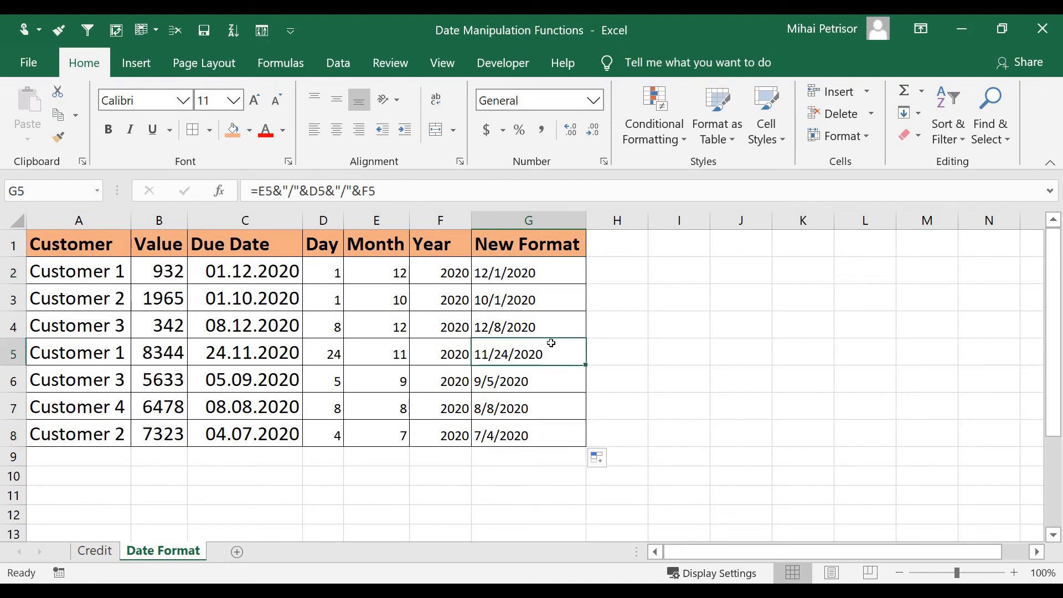
pyautogui.click(340, 349)
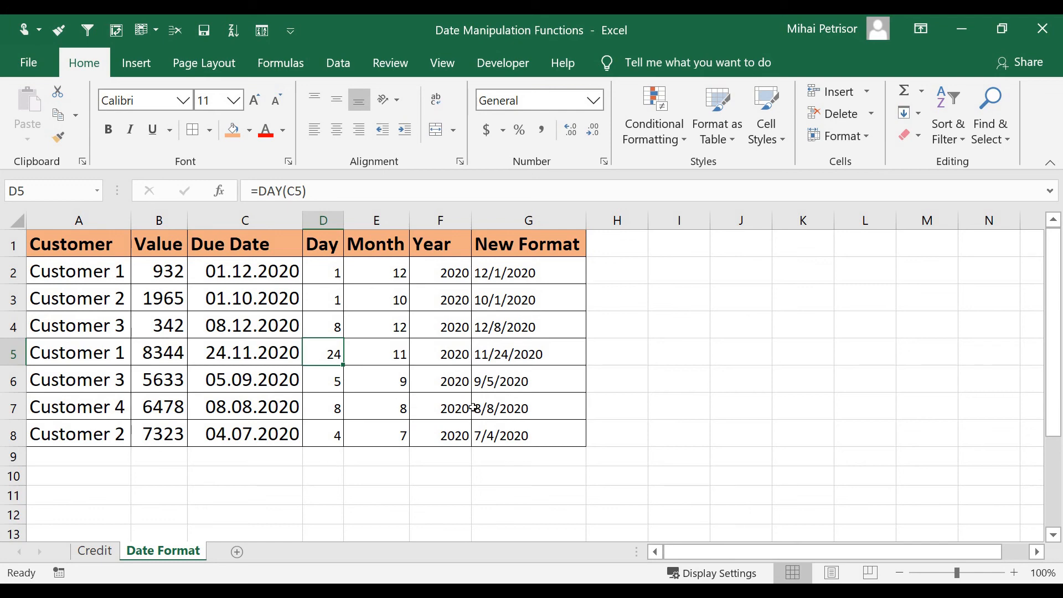
pyautogui.click(280, 275)
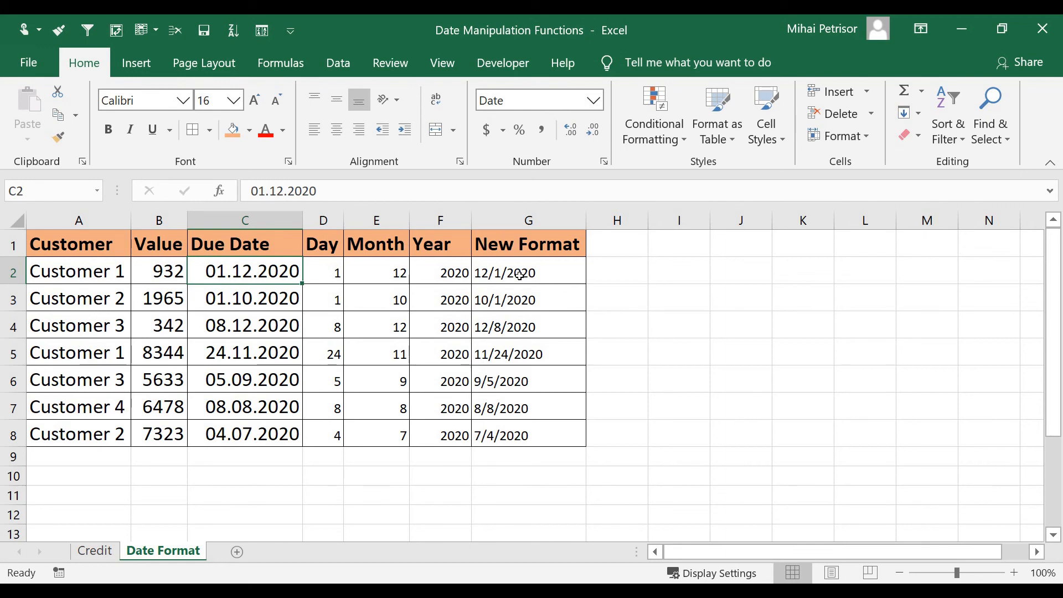
pyautogui.click(518, 275)
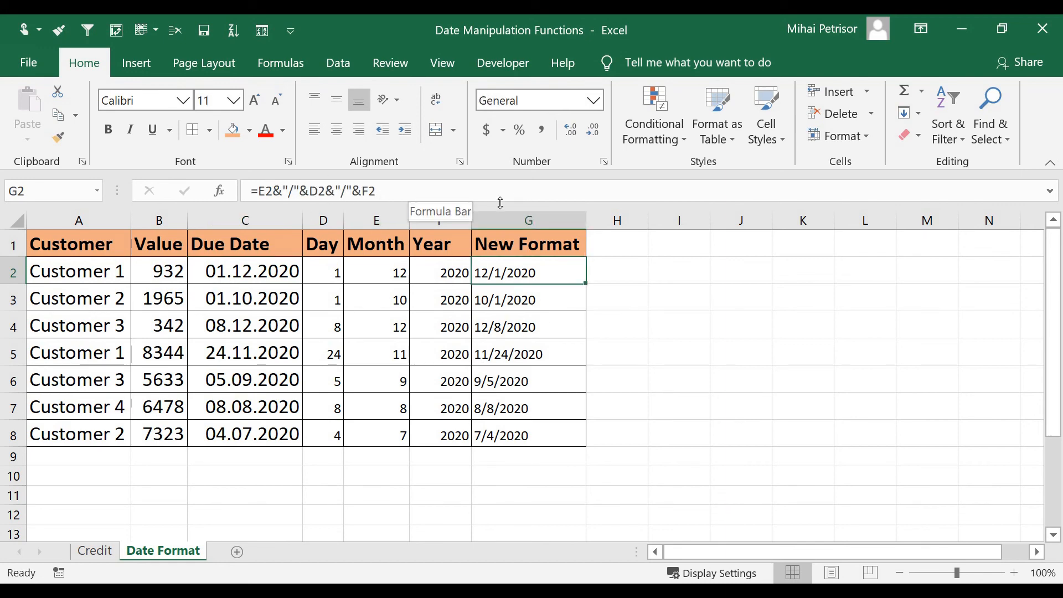
# Widen the empty column H beside New Format and review the joining formula in G2
pyautogui.click(616, 271)
pyautogui.click(432, 271)
pyautogui.click(637, 274)
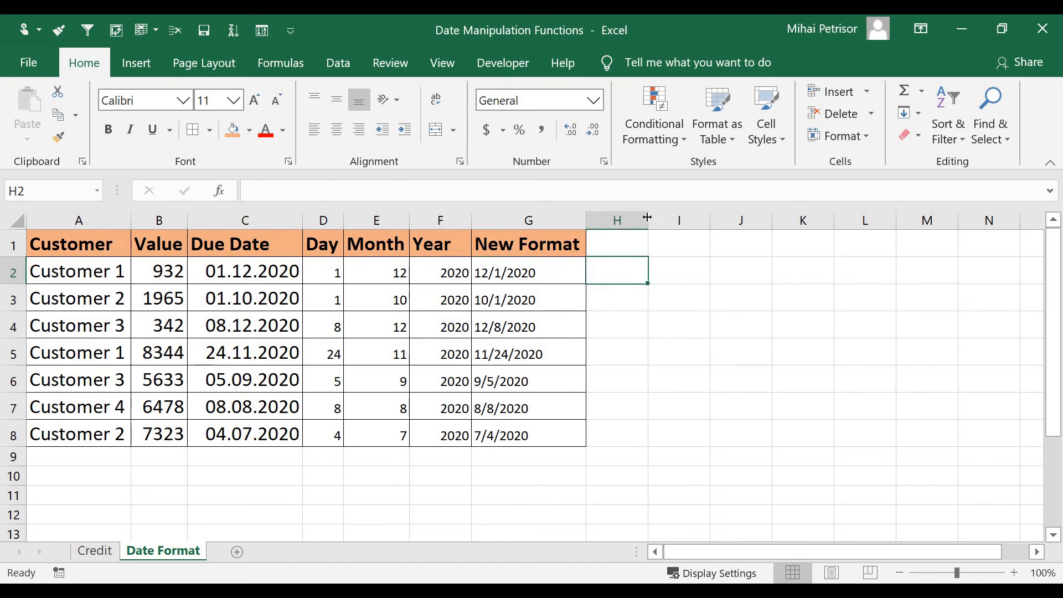
pyautogui.moveTo(647, 217); pyautogui.dragTo(731, 217)
pyautogui.click(553, 267)
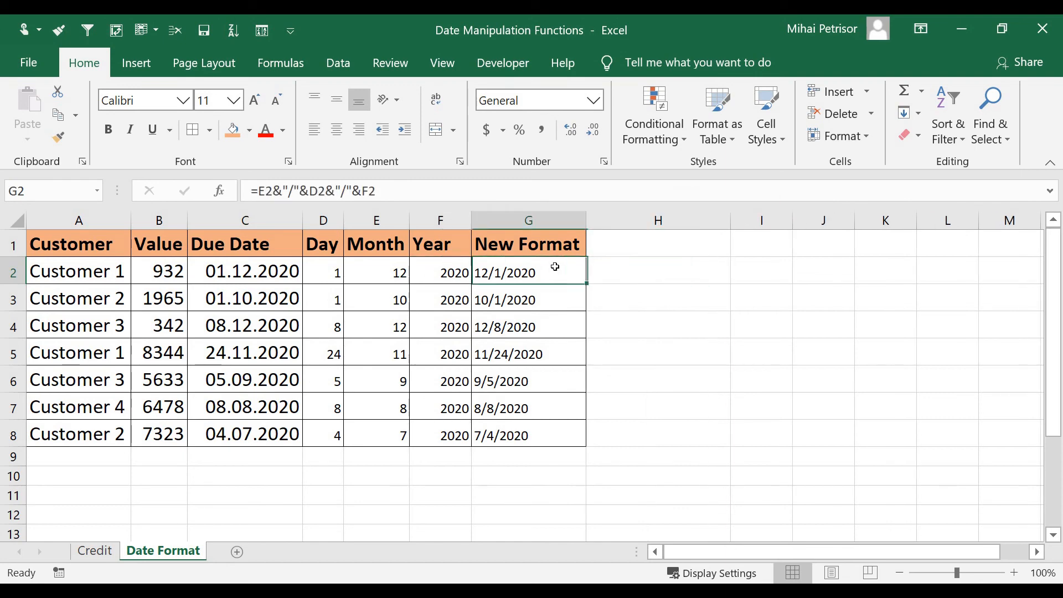
pyautogui.click(281, 191)
pyautogui.click(642, 280)
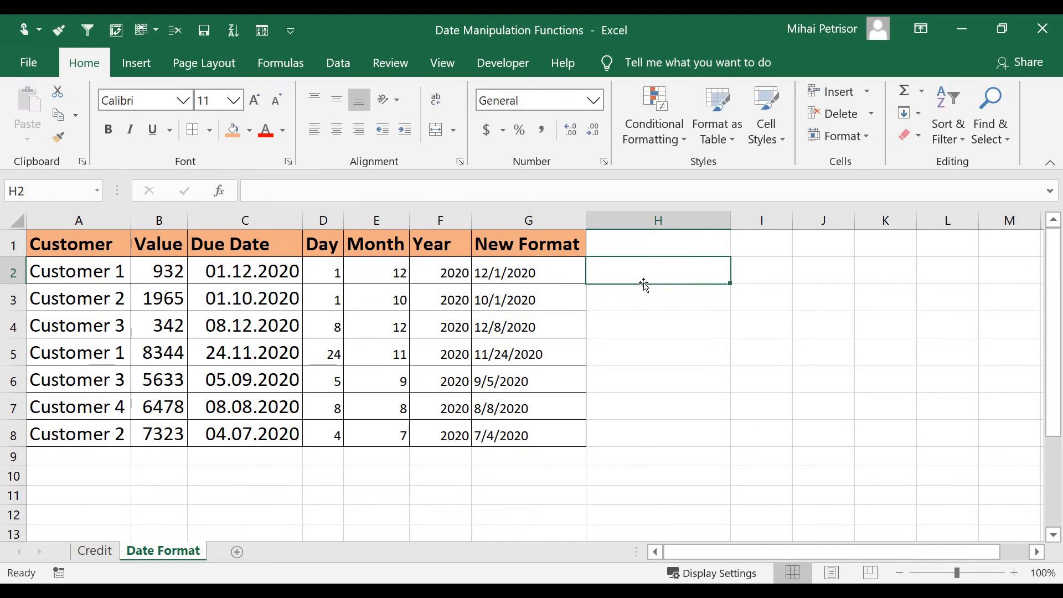
# In H2, begin a CONCATENATE formula with the month and a slash, =CONCATENATE(E2;"/";
pyautogui.click(573, 276)
pyautogui.click(628, 270)
pyautogui.write('=')
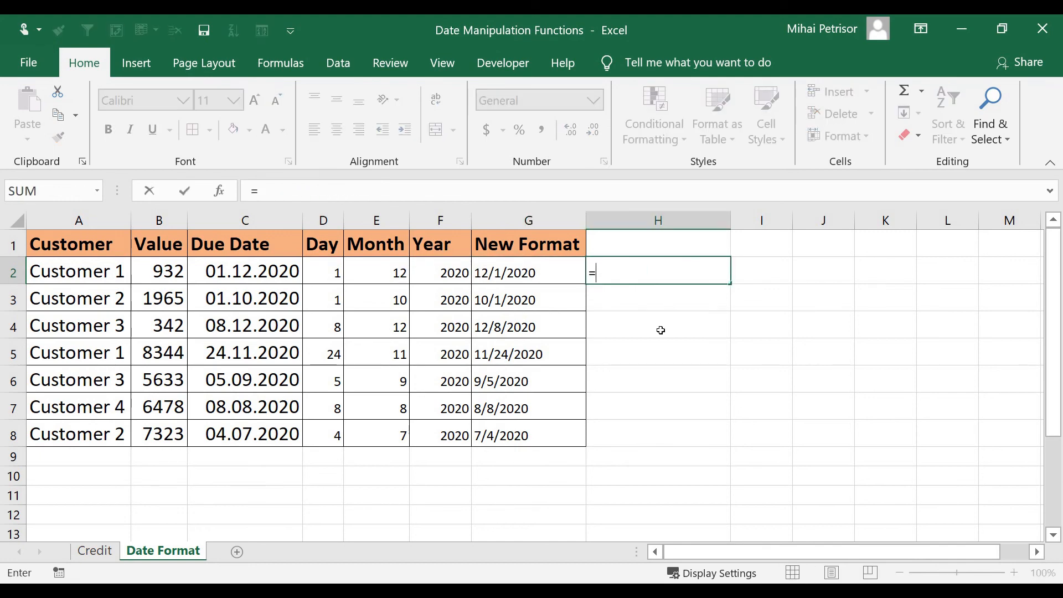
pyautogui.write('conca')
pyautogui.press('Tab')
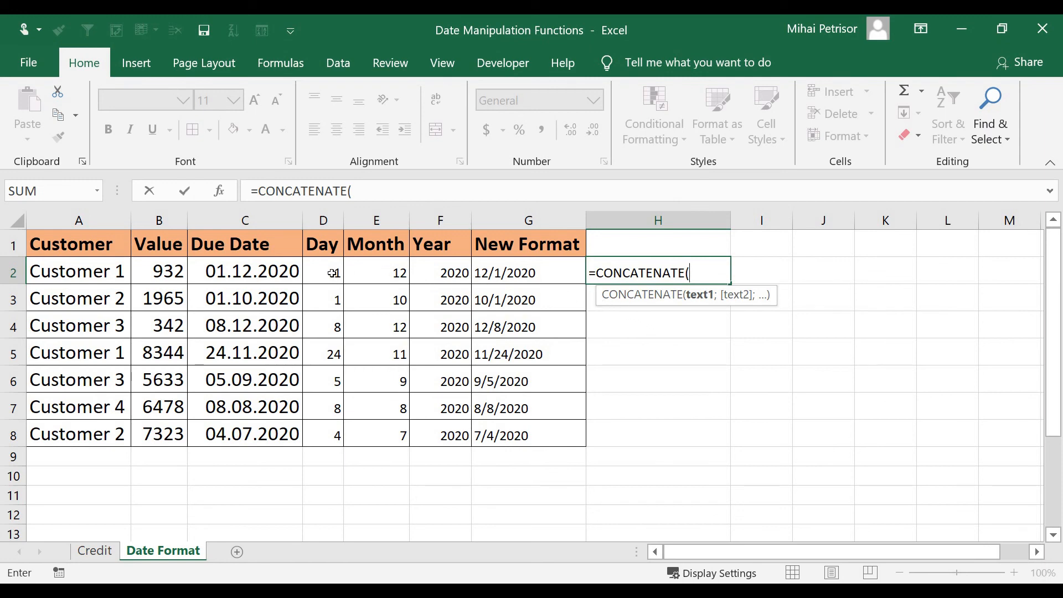
pyautogui.click(389, 277)
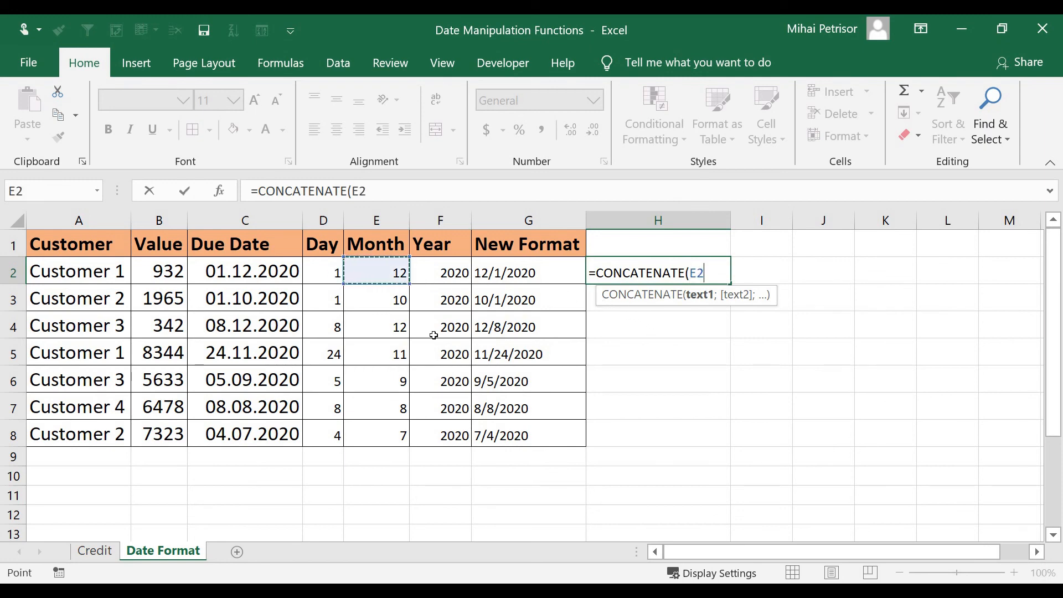
pyautogui.write(';')
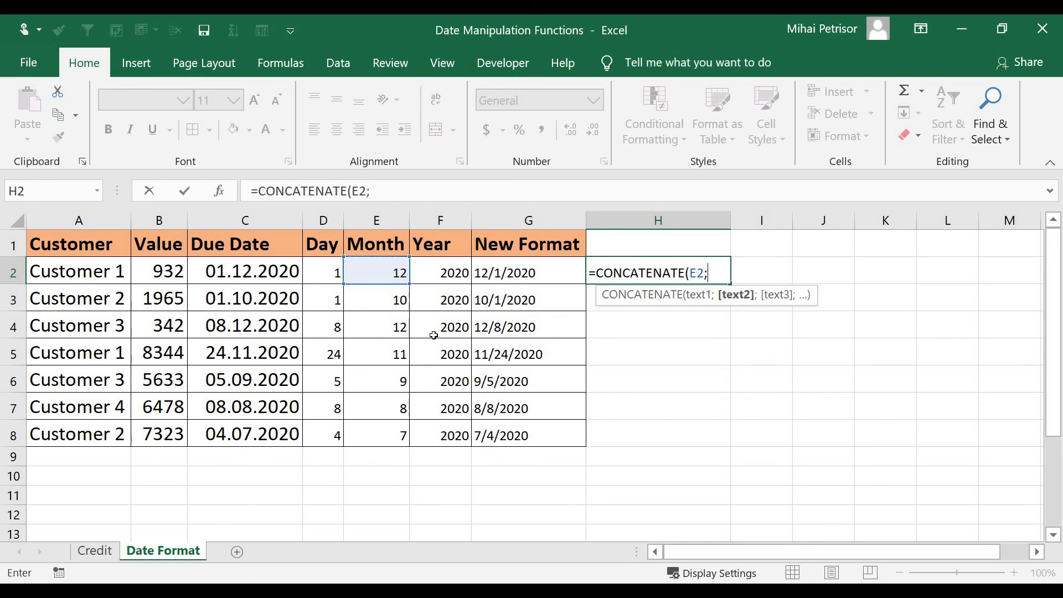
pyautogui.write('""')
pyautogui.click(714, 272)
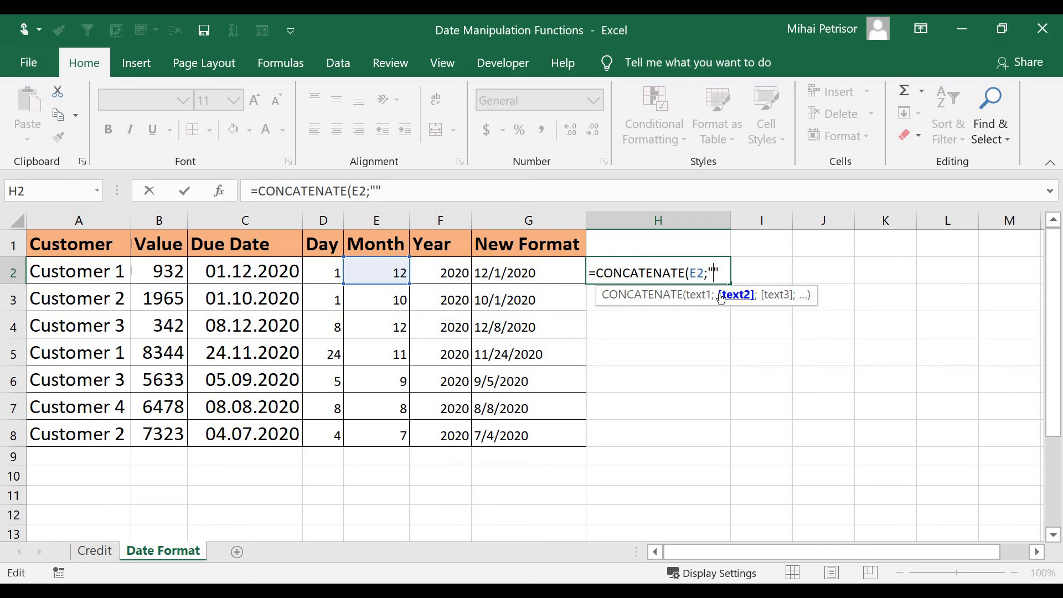
pyautogui.write('/";')
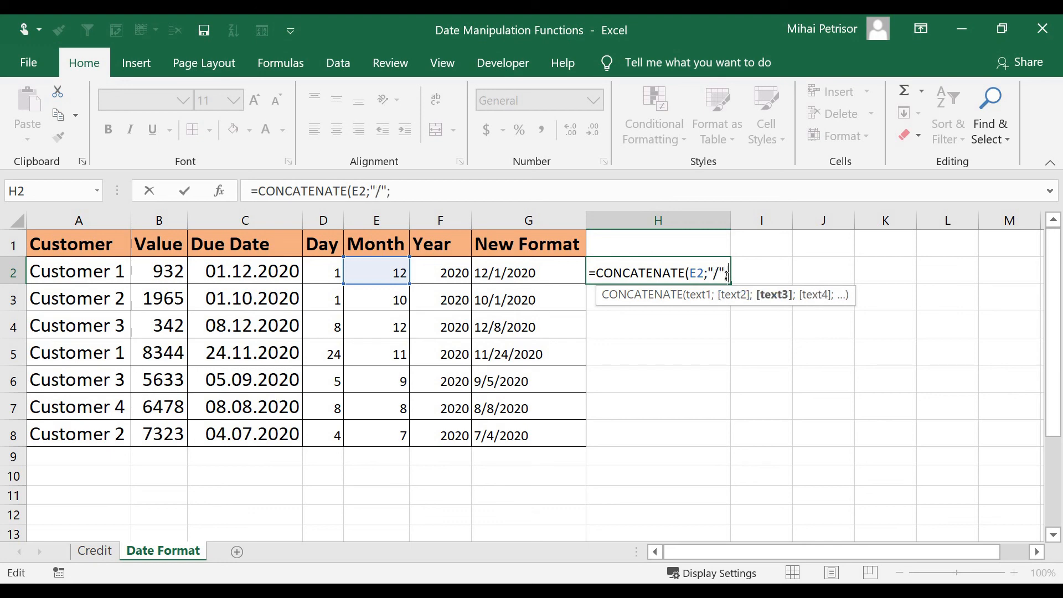
# Add the day, a second slash and the year so H2 holds =CONCATENATE(E2;"/";D2;"/";F2)
pyautogui.click(324, 271)
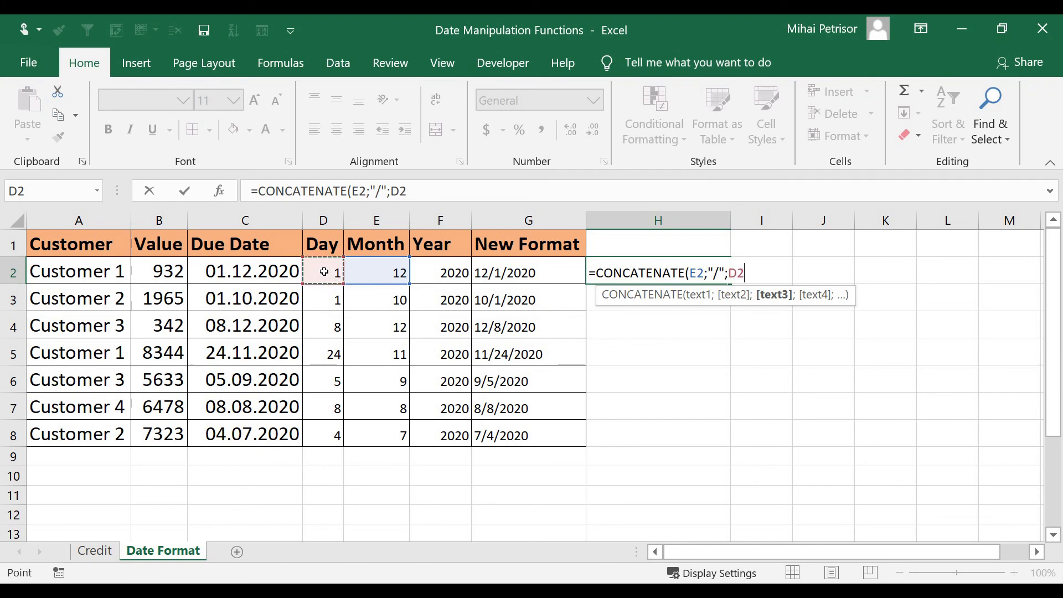
pyautogui.write(';""')
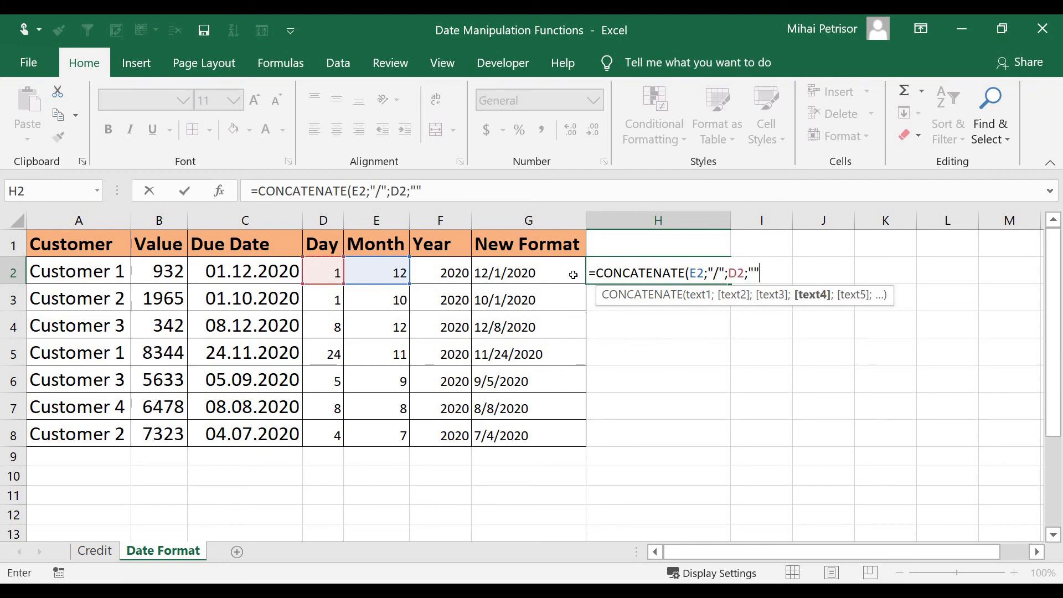
pyautogui.click(757, 273)
pyautogui.write('/')
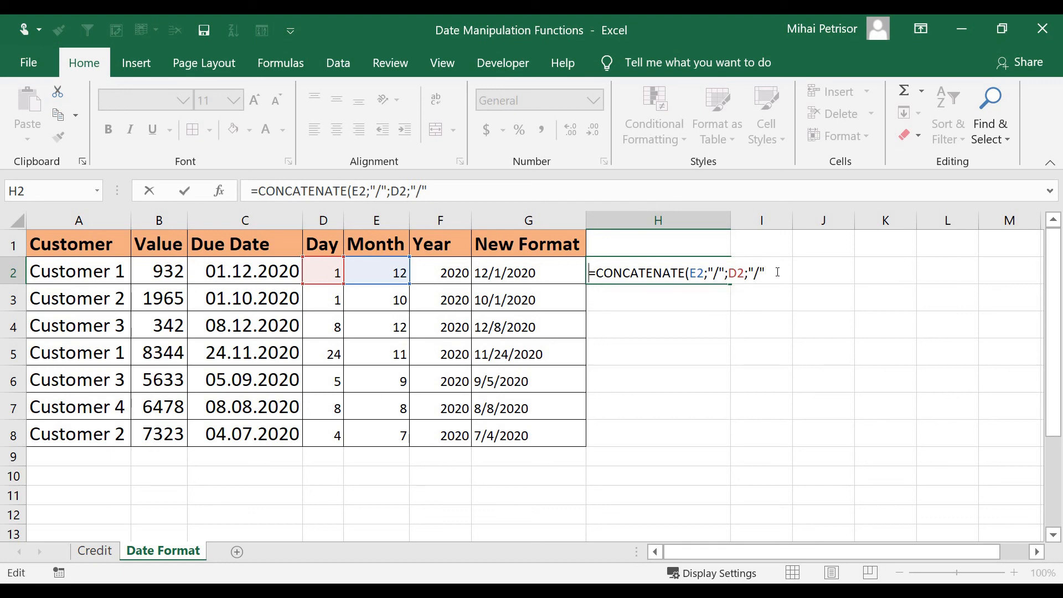
pyautogui.click(777, 272)
pyautogui.write(';')
pyautogui.click(433, 271)
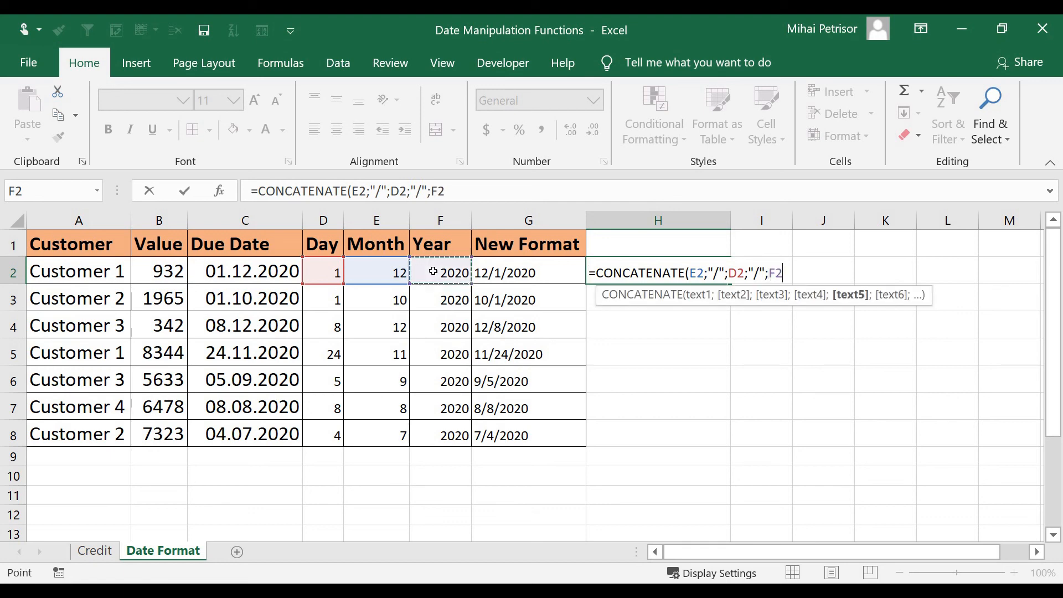
pyautogui.write(')')
pyautogui.press('Return')
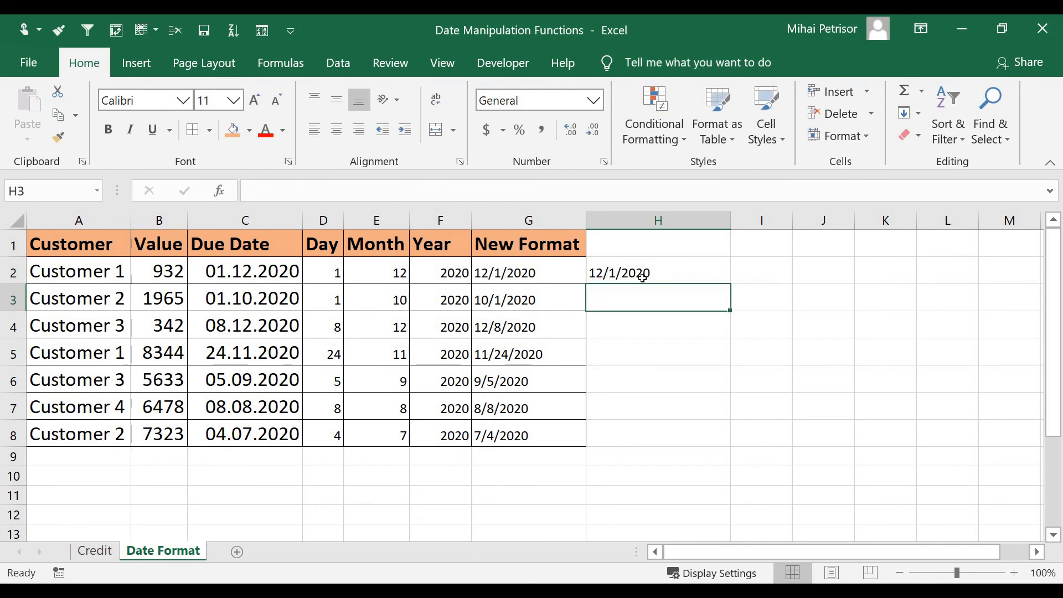
# Fill the CONCATENATE formula from H2 down to H8 and fit column H's width to its contents
pyautogui.click(643, 276)
pyautogui.moveTo(729, 284); pyautogui.dragTo(728, 447)
pyautogui.click(659, 243)
pyautogui.doubleClick(730, 220)
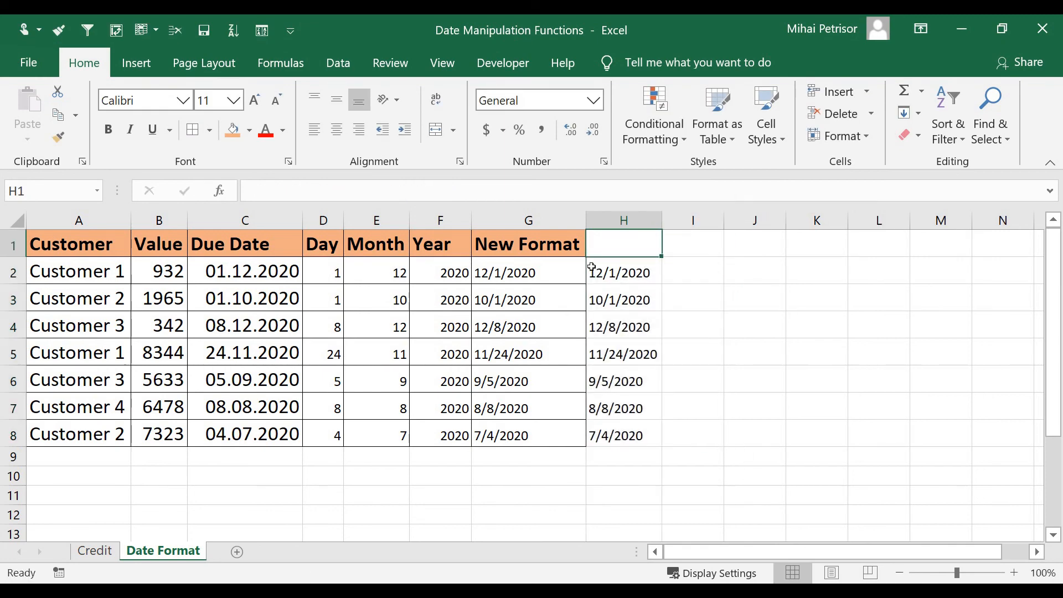
# Enter the heading Concatenate in H1 and fit column H to the heading's width
pyautogui.write('COnc')
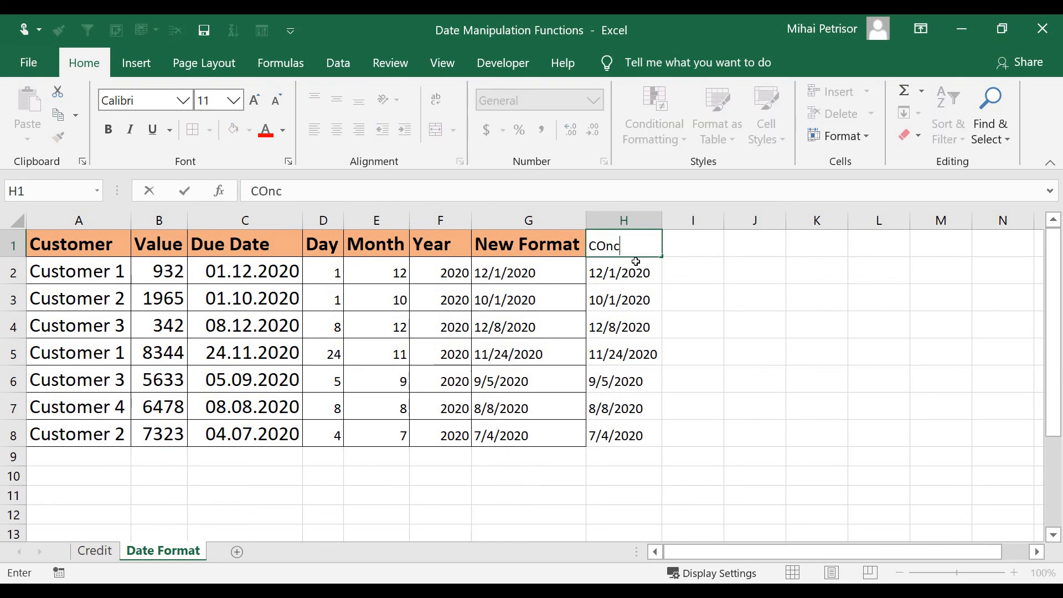
pyautogui.write('atenate')
pyautogui.press('Return')
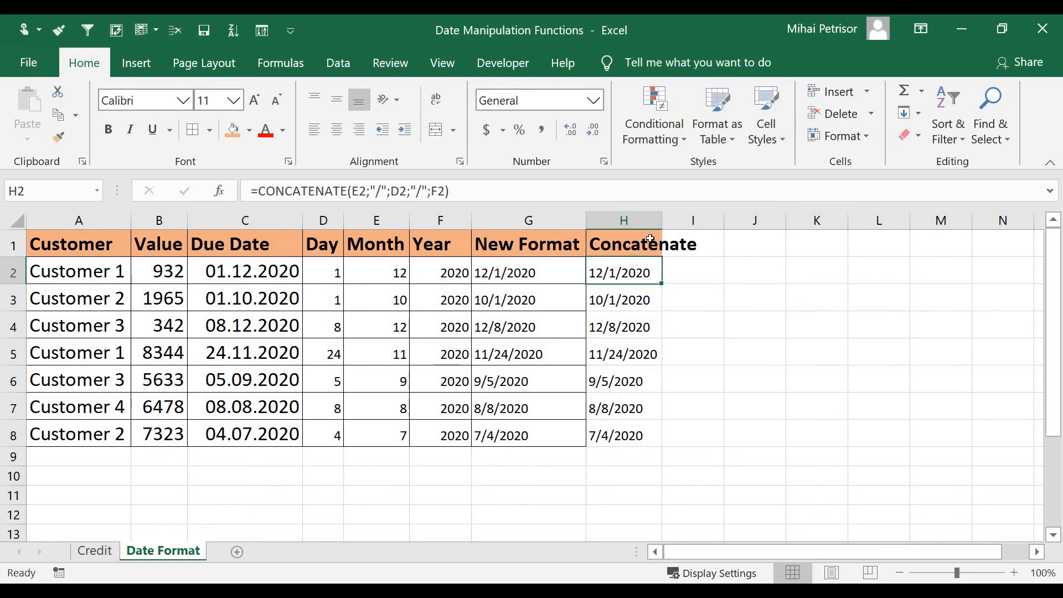
pyautogui.doubleClick(662, 221)
# Apply cell borders to H1:H8 and check the New Format formulas in G2 and G3
pyautogui.moveTo(642, 243); pyautogui.dragTo(642, 436)
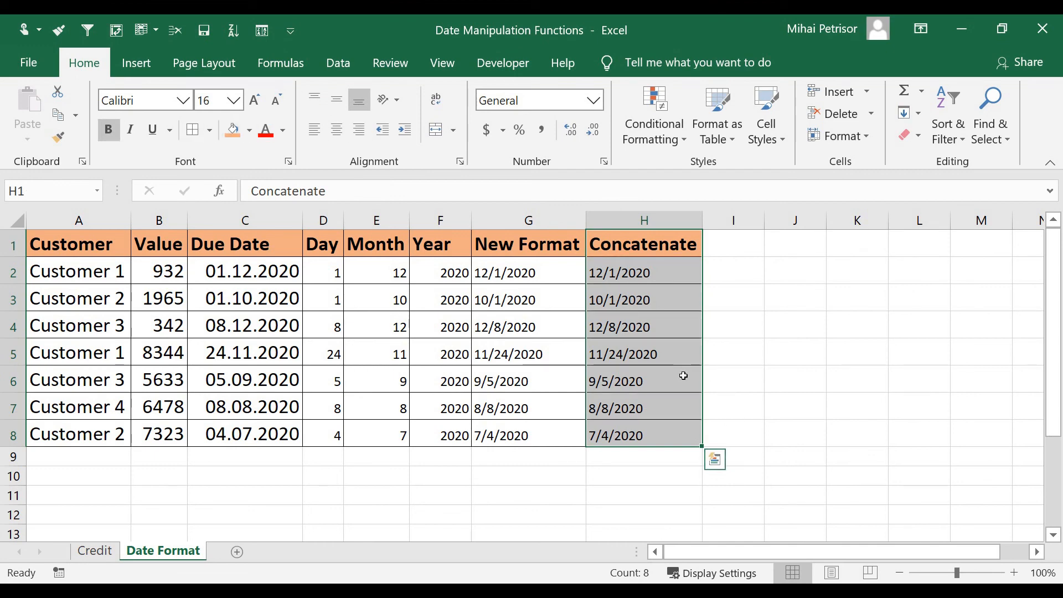
pyautogui.click(684, 376)
pyautogui.click(503, 276)
pyautogui.click(482, 307)
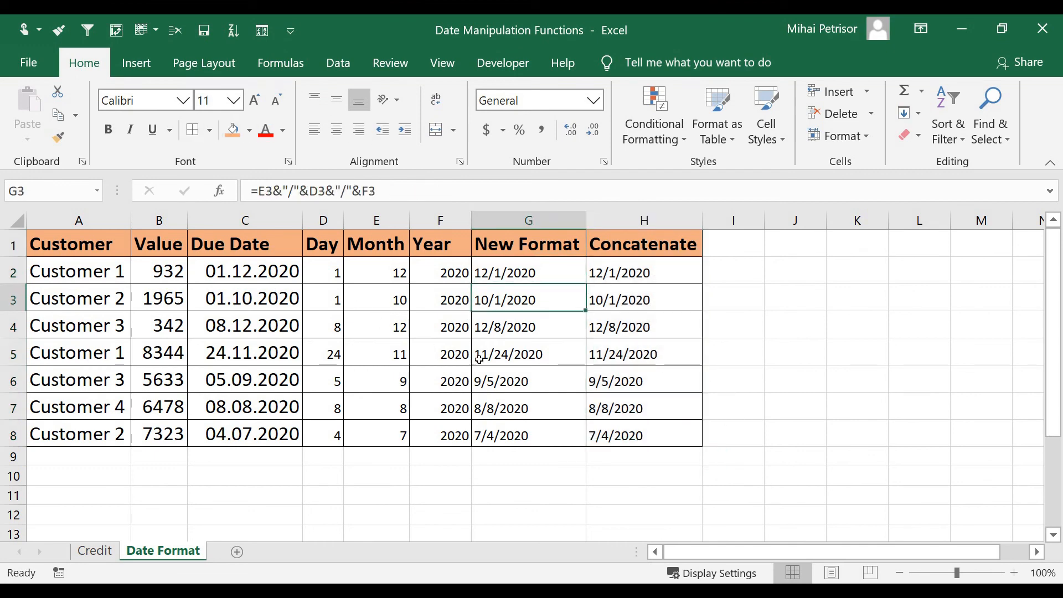